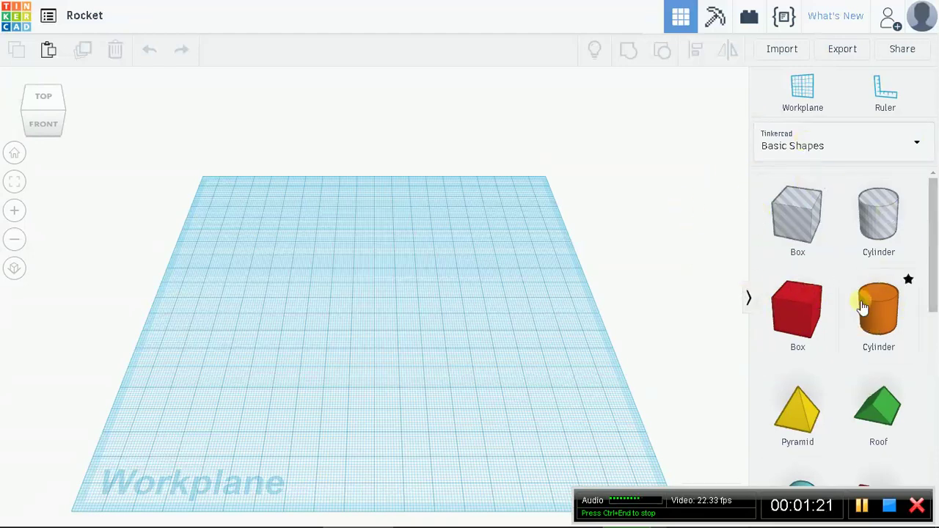
Place a solid red box near the centre of the workplane and flatten it into a thin plate
left_click(807, 317)
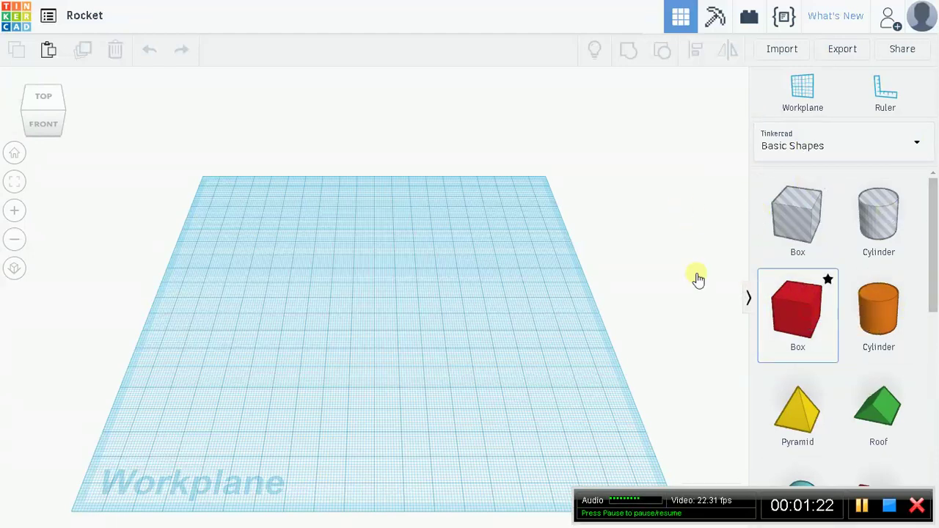
left_click(385, 308)
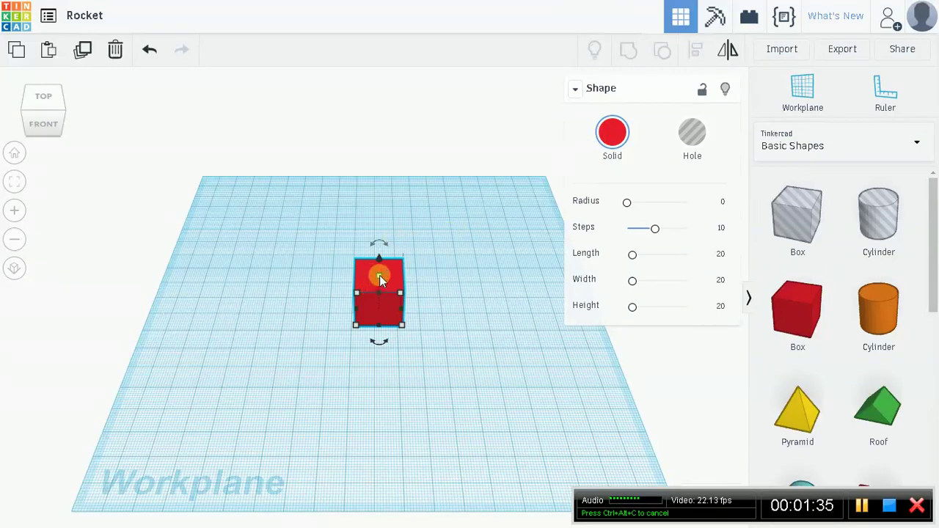
mouse_move(379, 277)
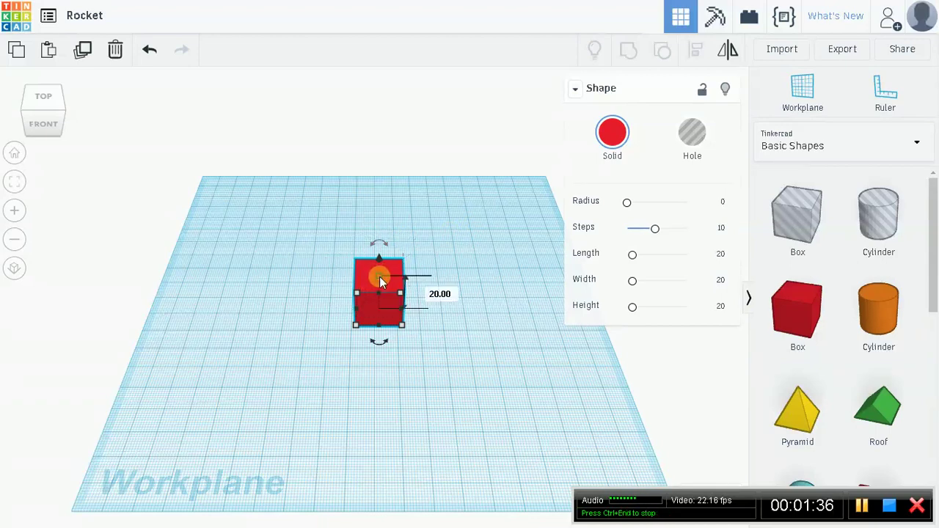
left_click_drag(379, 277, 382, 313)
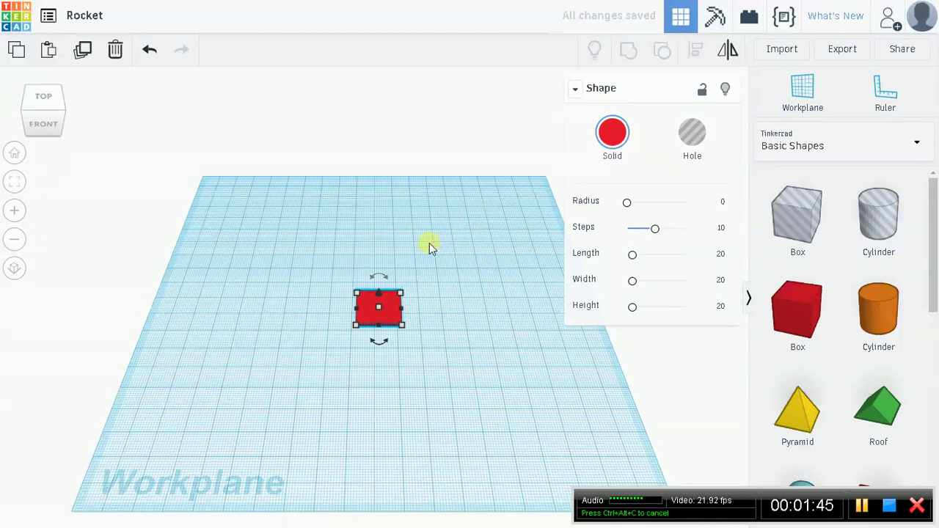
Enlarge the plate to 70 by 70 mm and move it about 72 mm to the left and 26 mm forward
mouse_move(401, 296)
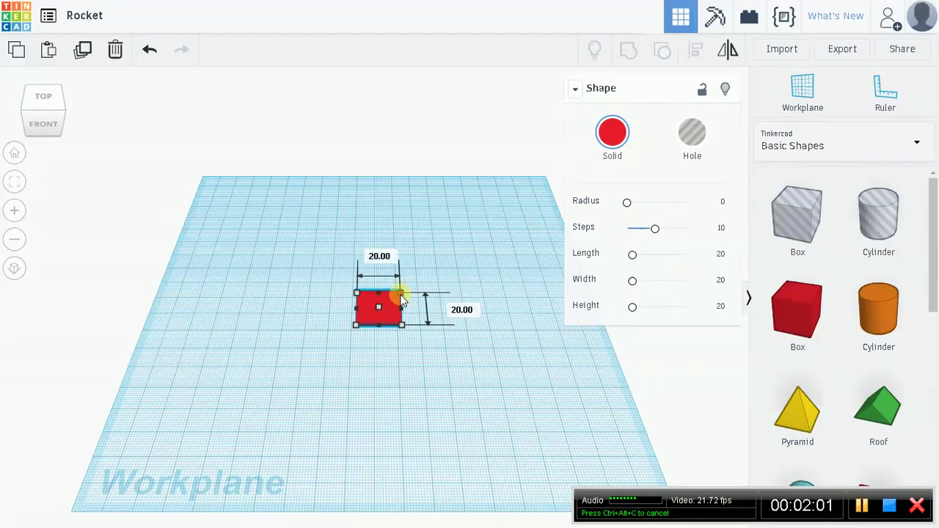
left_click_drag(401, 294, 462, 228)
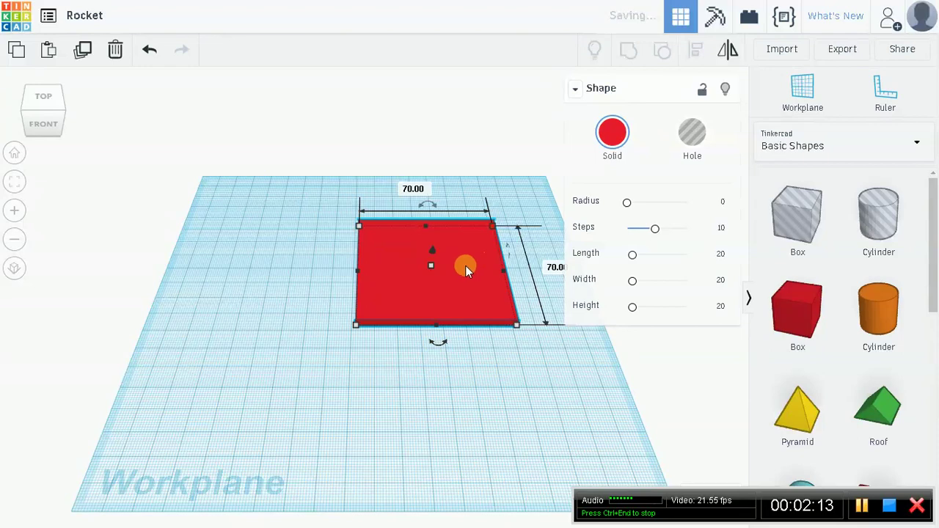
left_click_drag(465, 266, 311, 304)
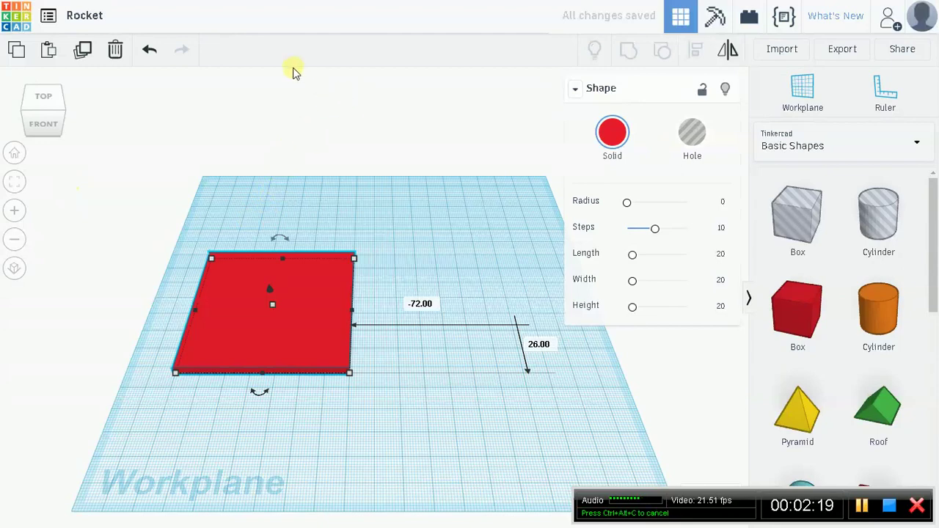
Recolour the plate green and stretch its front right corner outward so it covers much more of the workplane
left_click(288, 290)
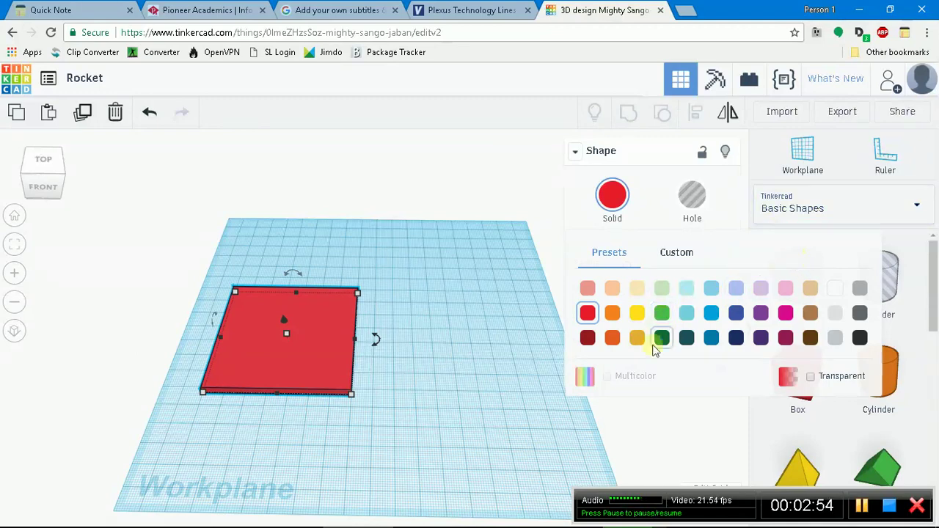
left_click(662, 314)
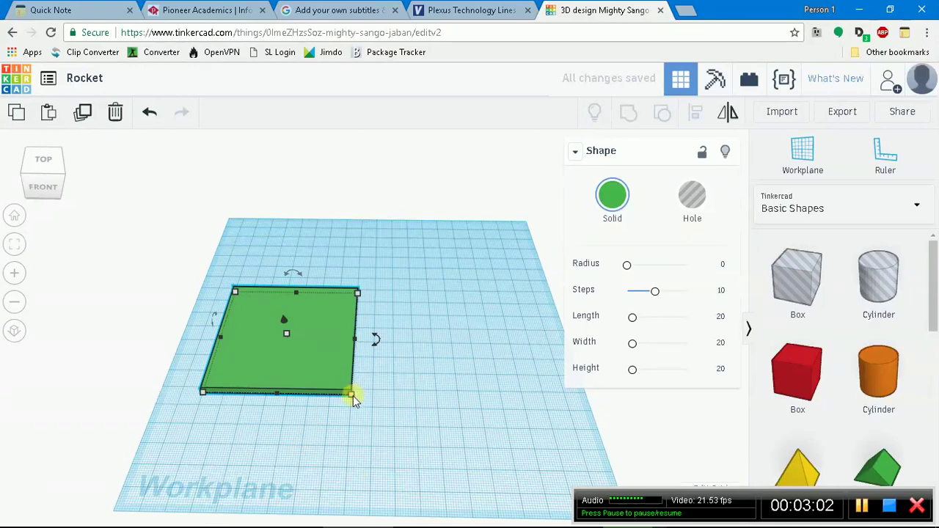
left_click_drag(352, 394, 450, 462)
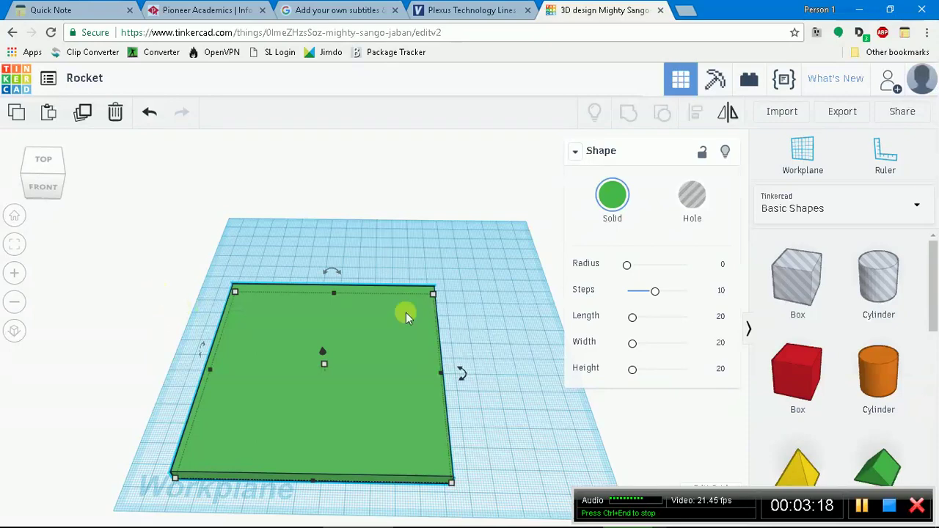
Place a solid red box on the rear right area of the green plate and switch the browser to full screen
left_click_drag(798, 380, 363, 339)
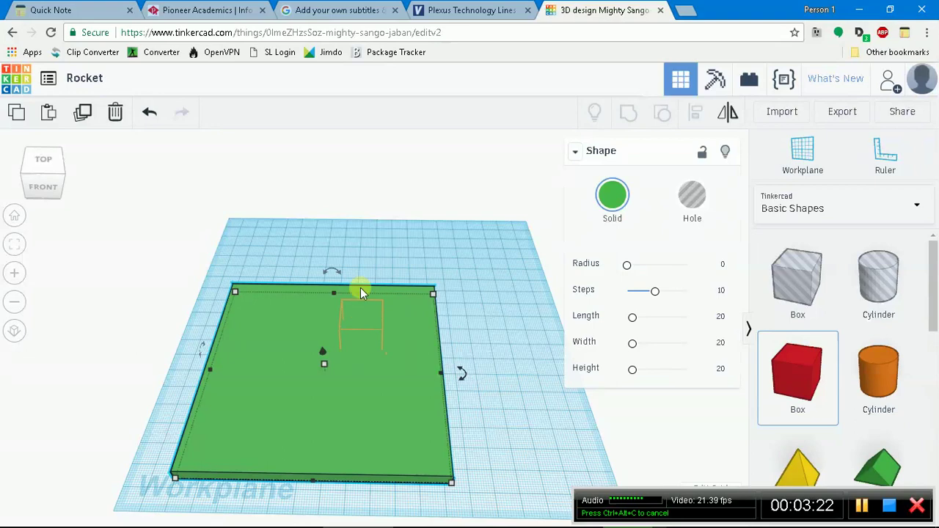
left_click_drag(360, 292, 360, 292)
left_click(361, 320)
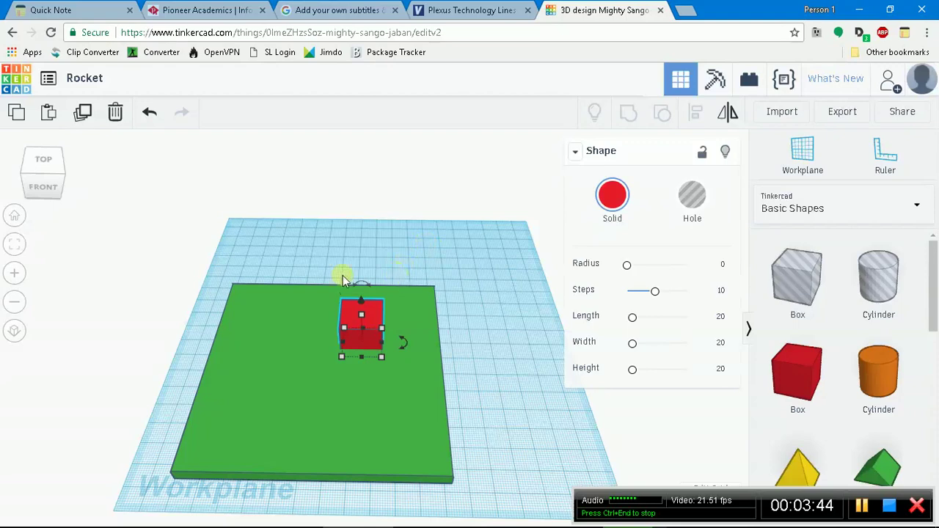
left_click(928, 33)
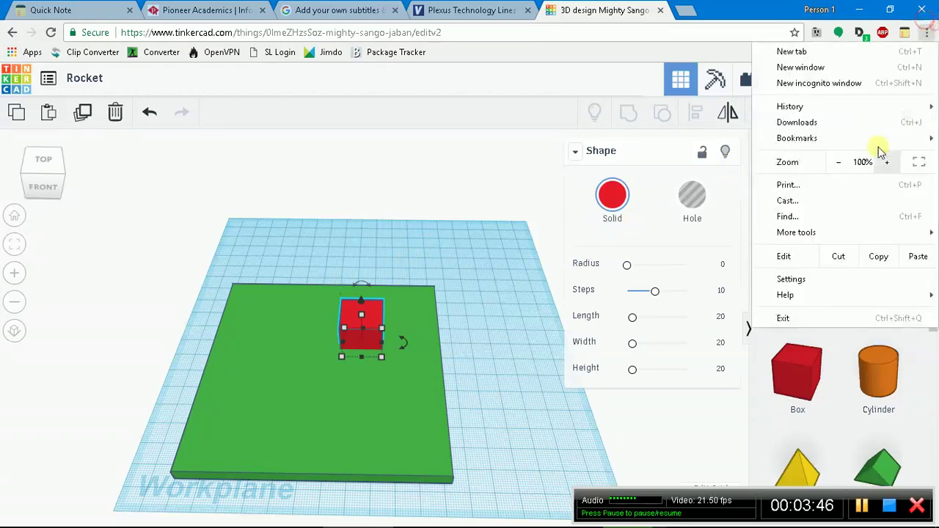
left_click(918, 162)
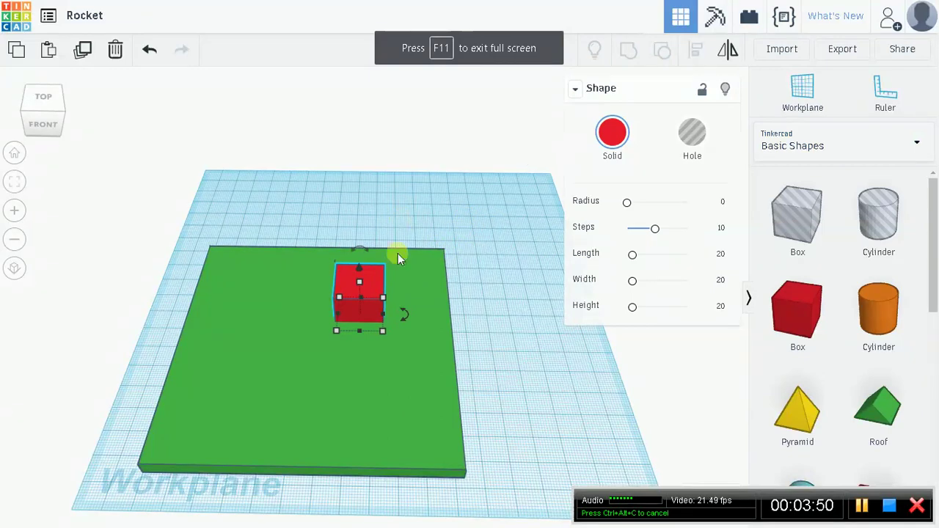
Resize the red box on the plate to 10 mm in length, width and height
left_click_drag(383, 300, 382, 299)
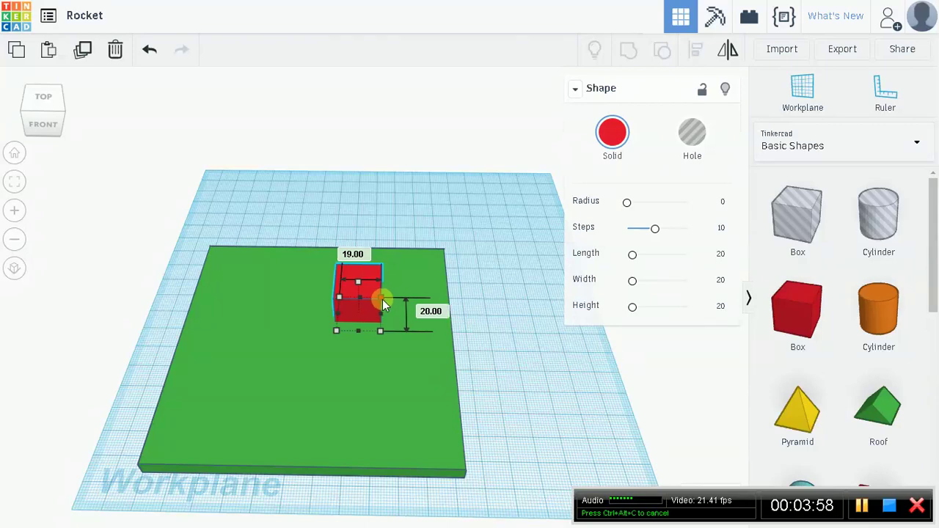
left_click(722, 256)
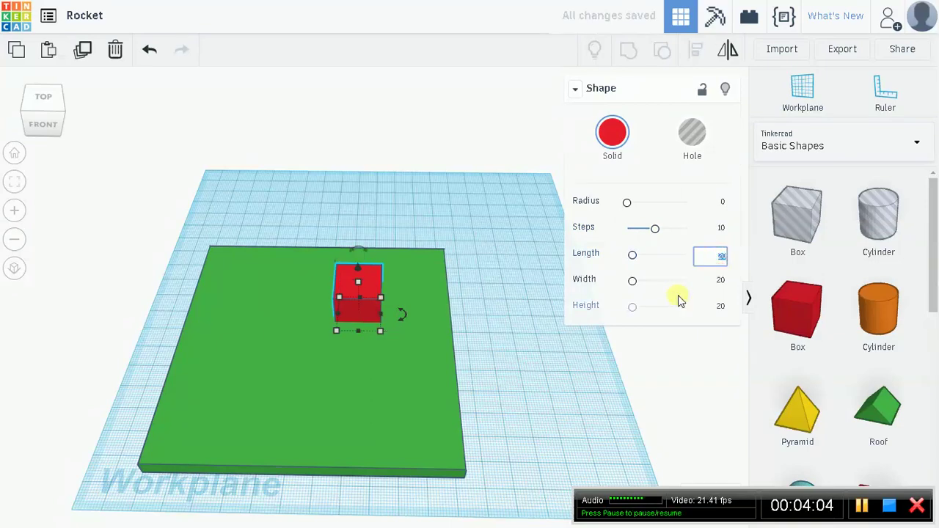
key("BackSpace")
type("10")
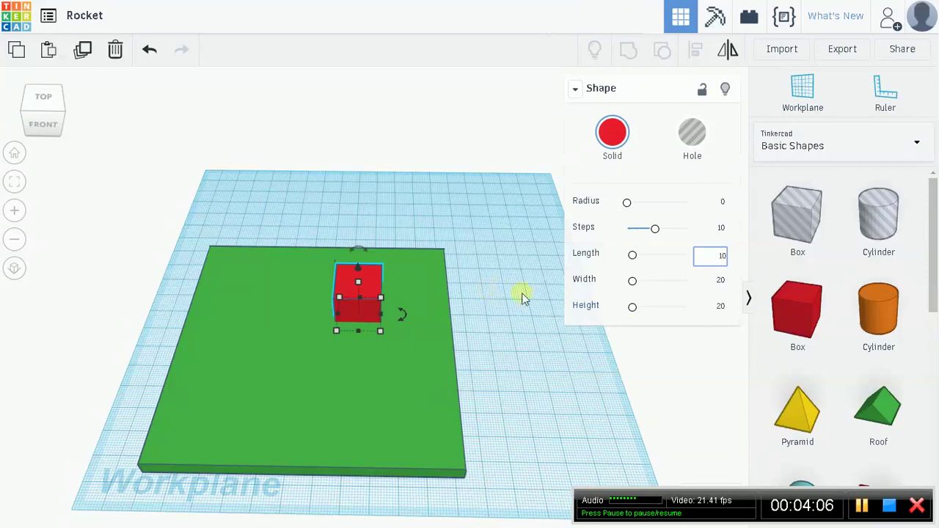
key("Return")
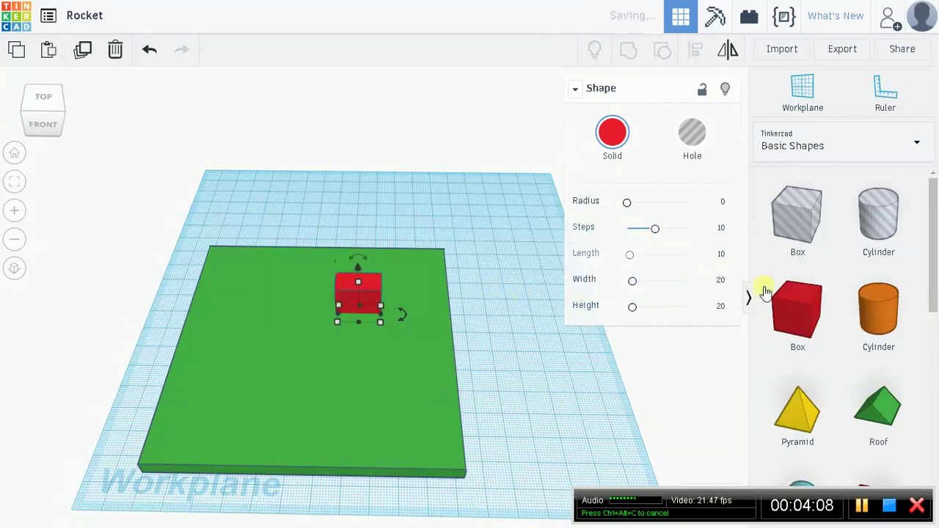
type("10")
key("Return")
left_click(719, 307)
type("10")
key("Return")
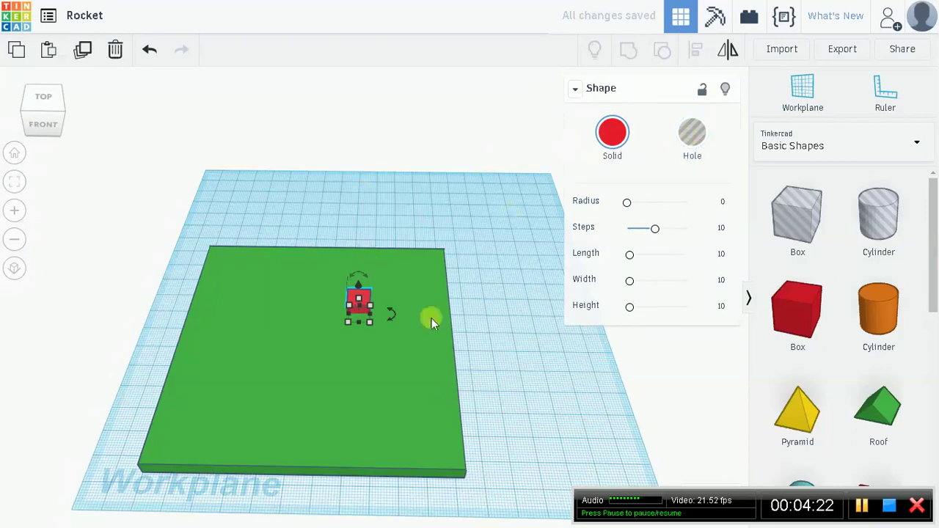
Move the small red cube off the green plate to the empty workplane area on its right
left_click(362, 301)
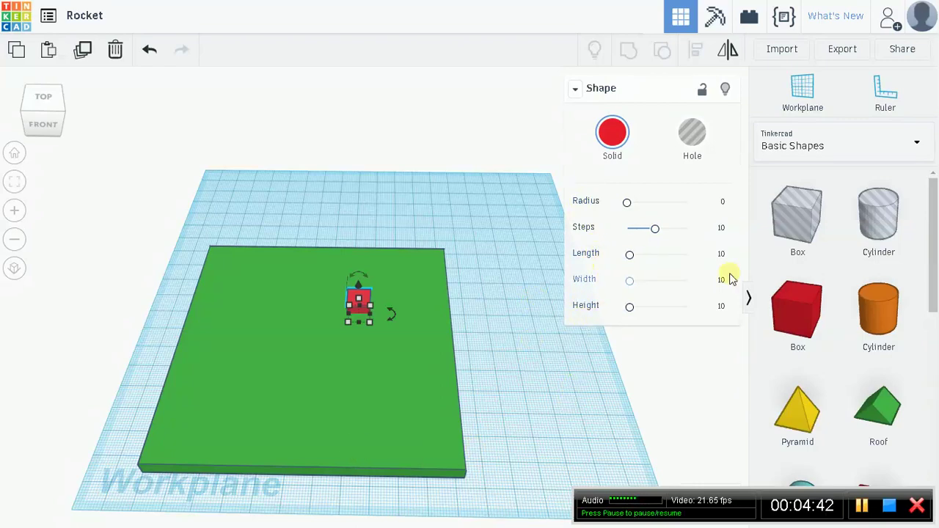
right_click_drag(583, 408, 562, 361)
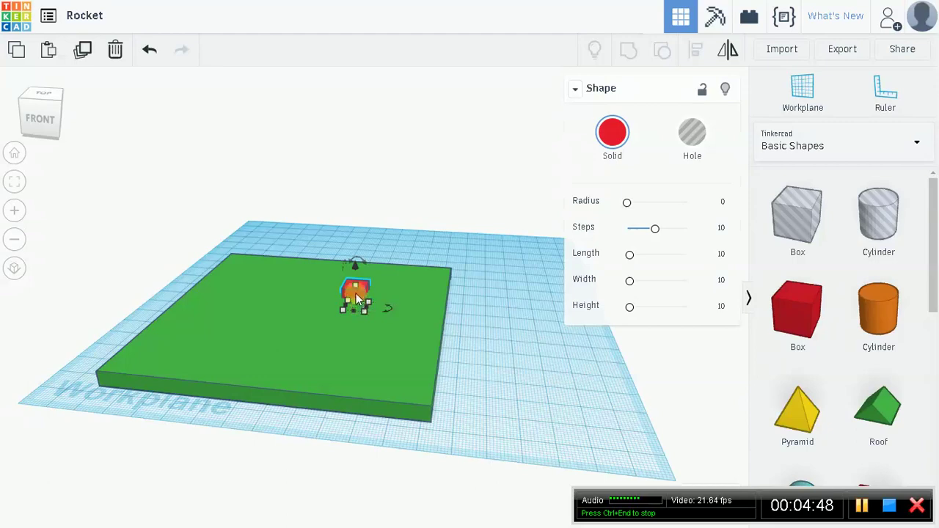
left_click_drag(355, 295, 505, 320)
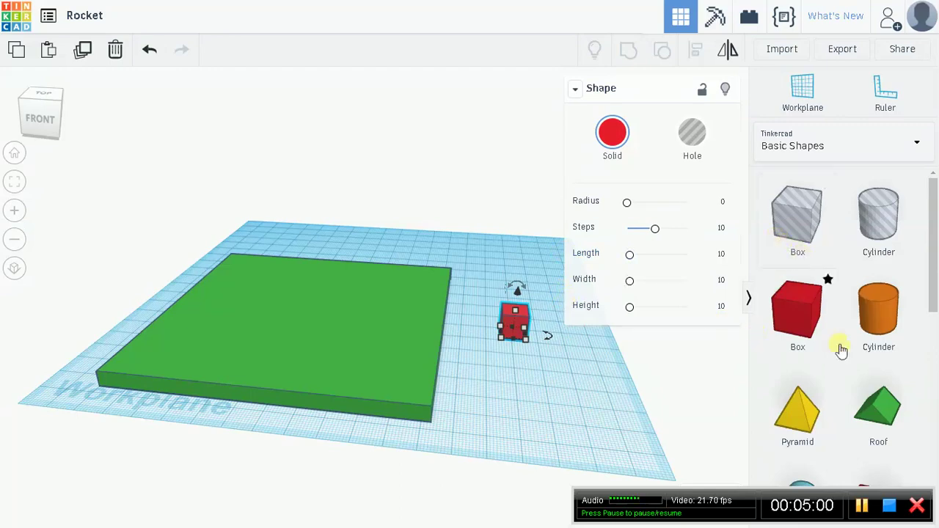
Add another solid box in front of the small cube and set its length and width to 7 mm
left_click_drag(808, 311, 529, 384)
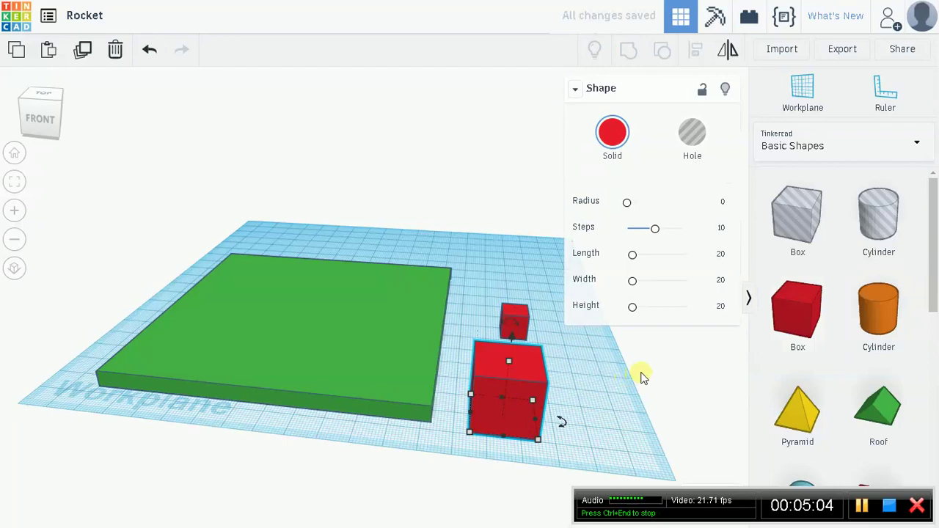
left_click(721, 253)
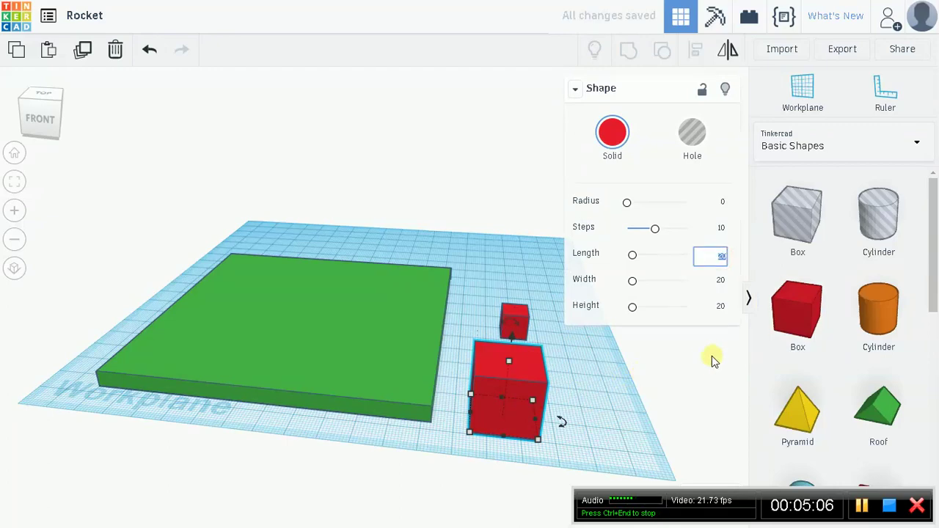
type("7")
left_click(719, 281)
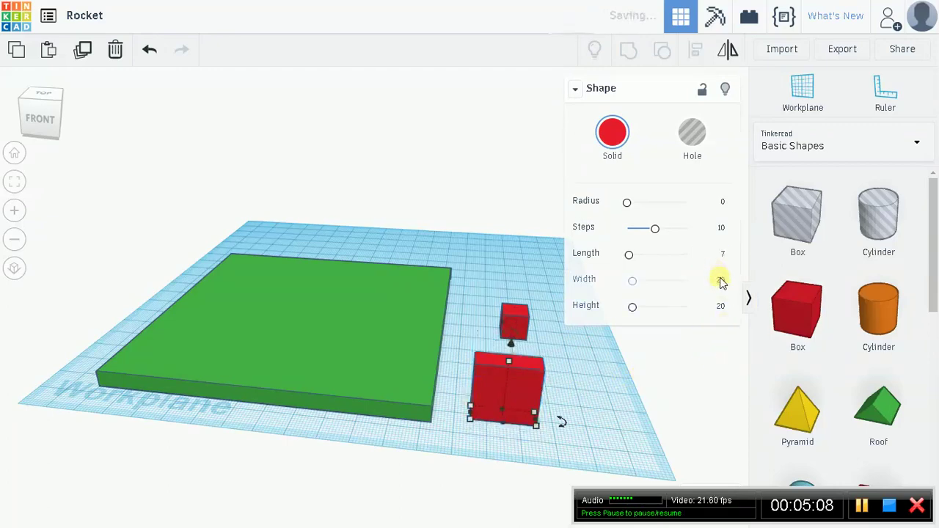
left_click(719, 282)
type("7")
key("Return")
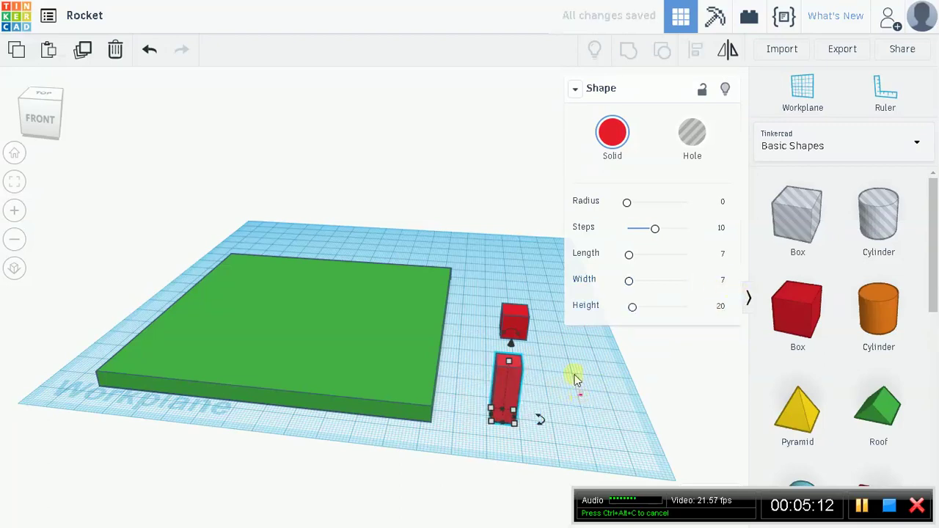
left_click(575, 380)
Add a third solid box to the right of the two small ones and set its height to 15 mm
right_click_drag(551, 330, 634, 322)
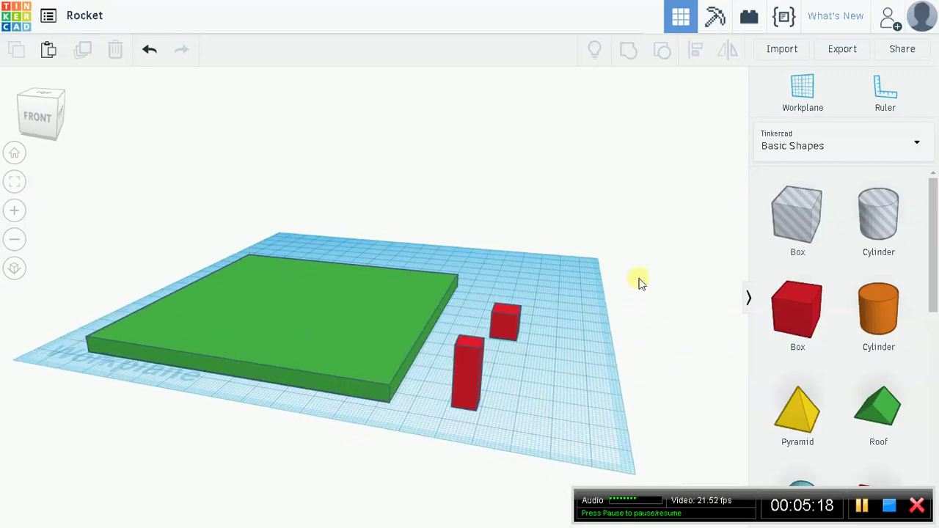
left_click_drag(797, 310, 545, 386)
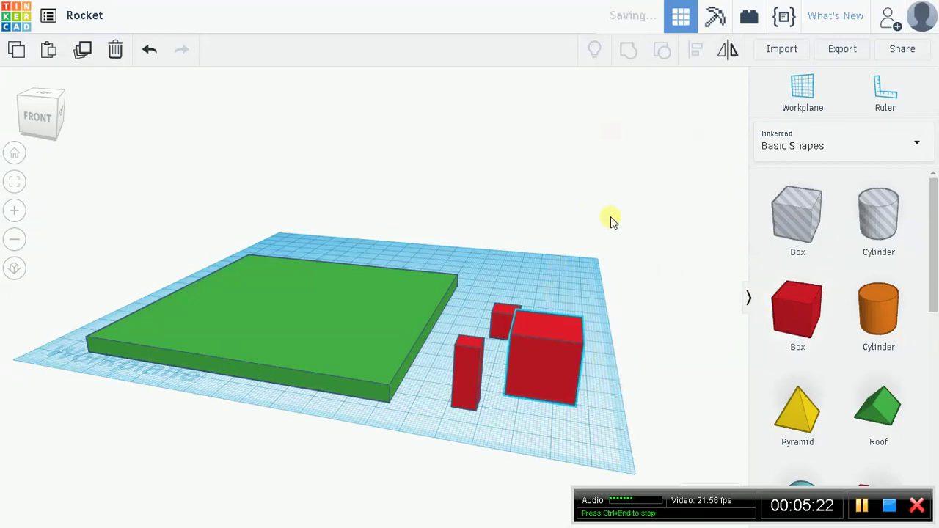
left_click(722, 230)
left_click(723, 254)
type("4")
left_click(722, 280)
left_click(721, 307)
type("15")
key("Return")
Set the width and length of the 15 mm high box to 4 mm each
left_click(721, 283)
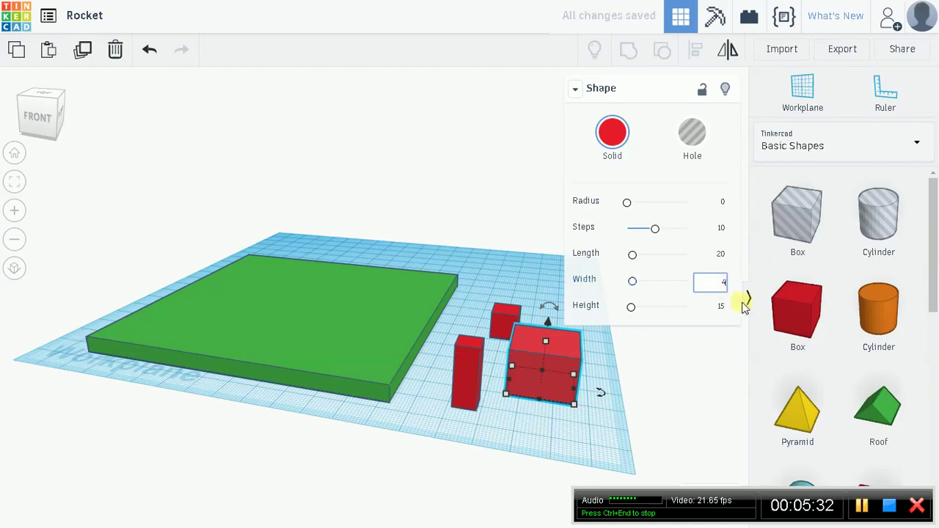
left_click(722, 254)
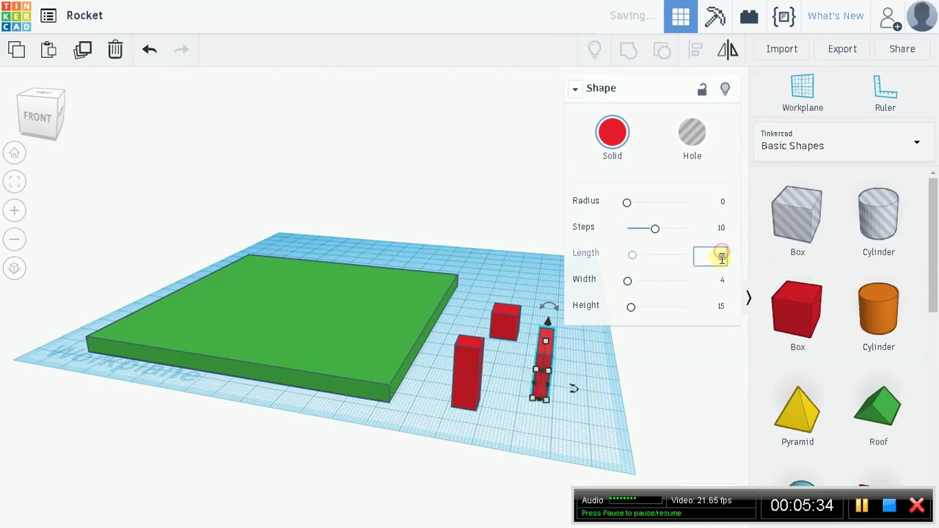
type("4")
key("Return")
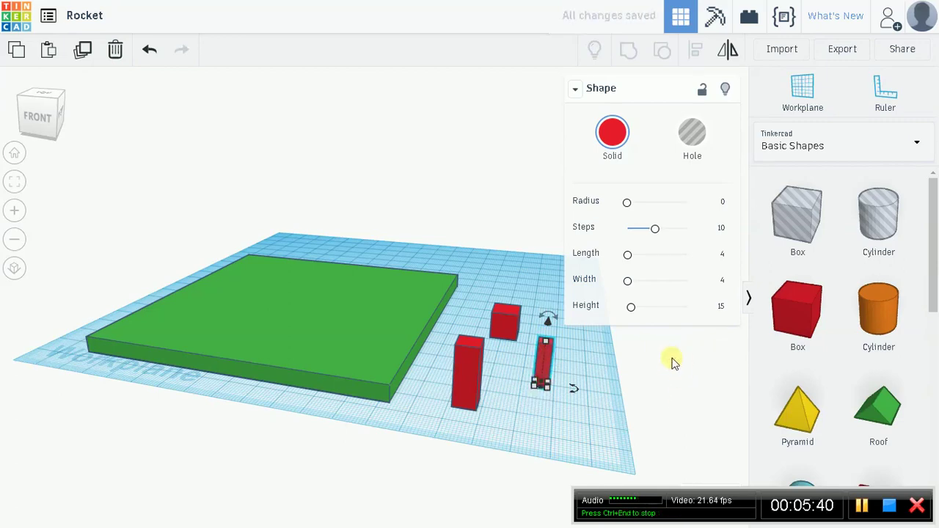
Add a fourth solid box behind the small red ones and set its length to 30, width to 5 and height to 2 mm
left_click_drag(807, 305, 504, 273)
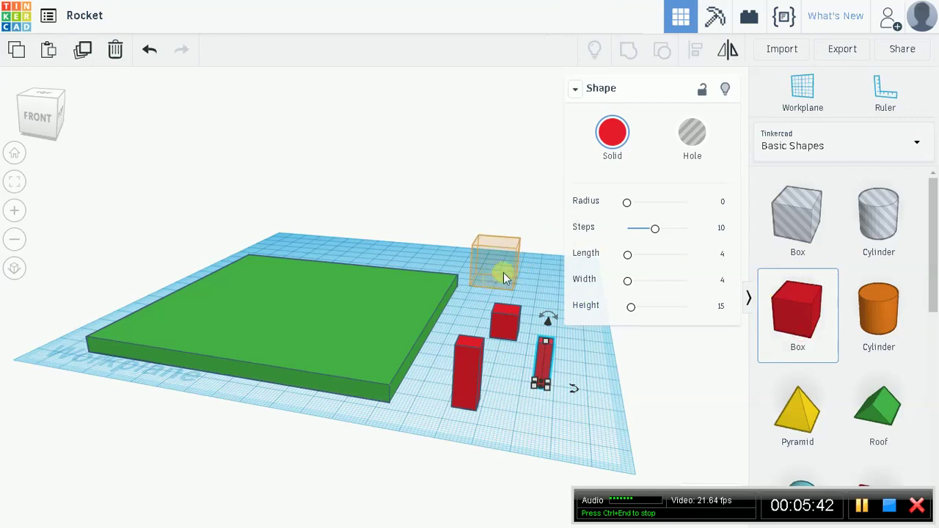
left_click(719, 257)
type("30")
key("Return")
left_click(719, 279)
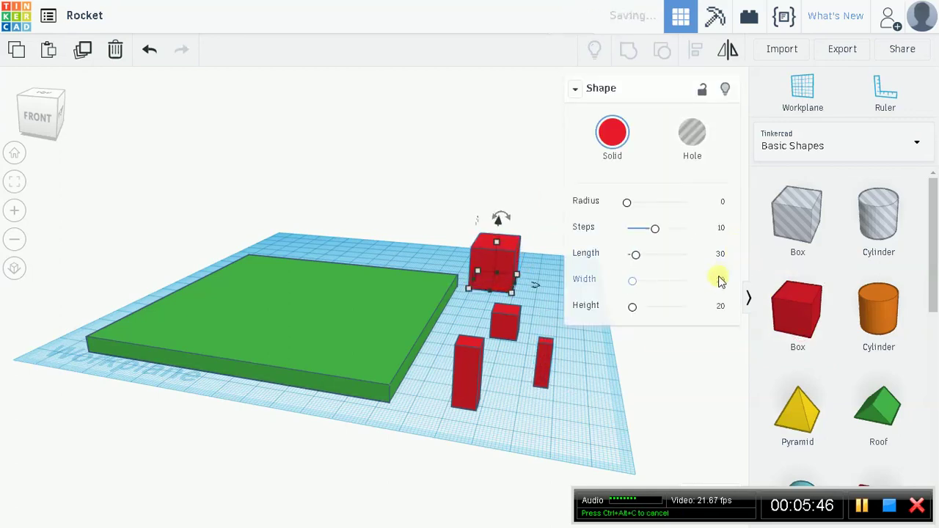
type("5")
key("Return")
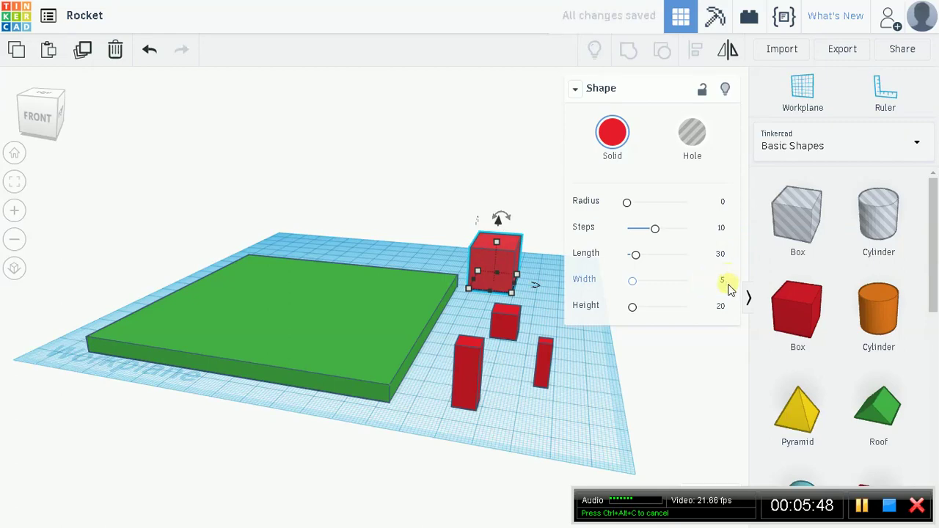
left_click(719, 307)
type("2")
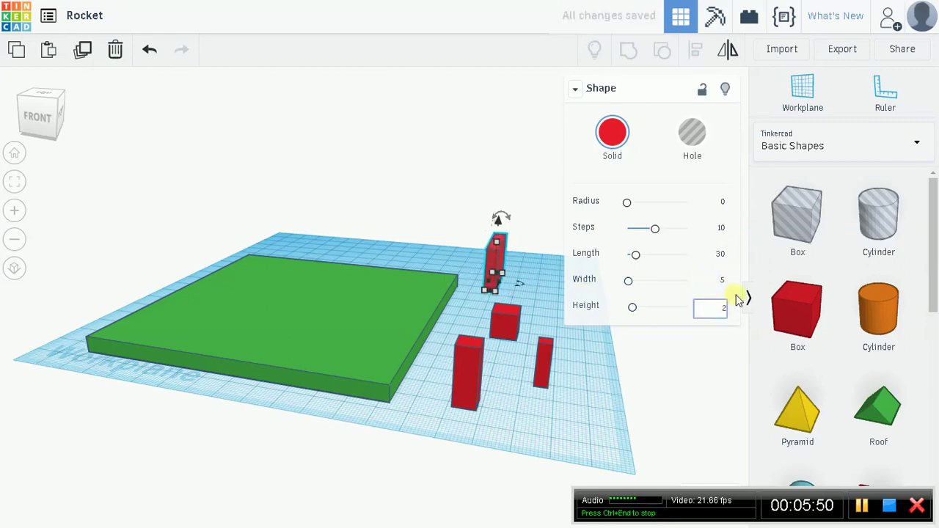
key("Return")
Recolor all four red boxes together to the lightest gray-black preset, a medium gray
right_click_drag(666, 367, 531, 335)
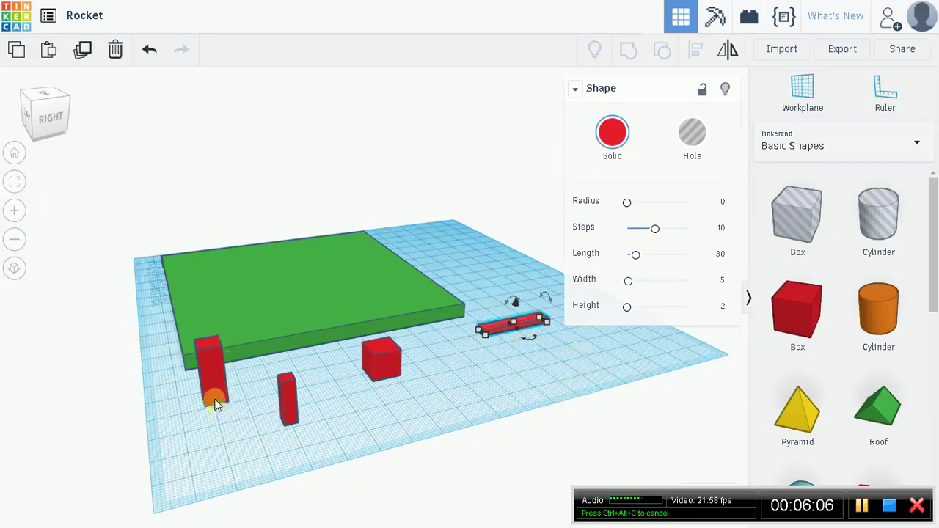
left_click(215, 353)
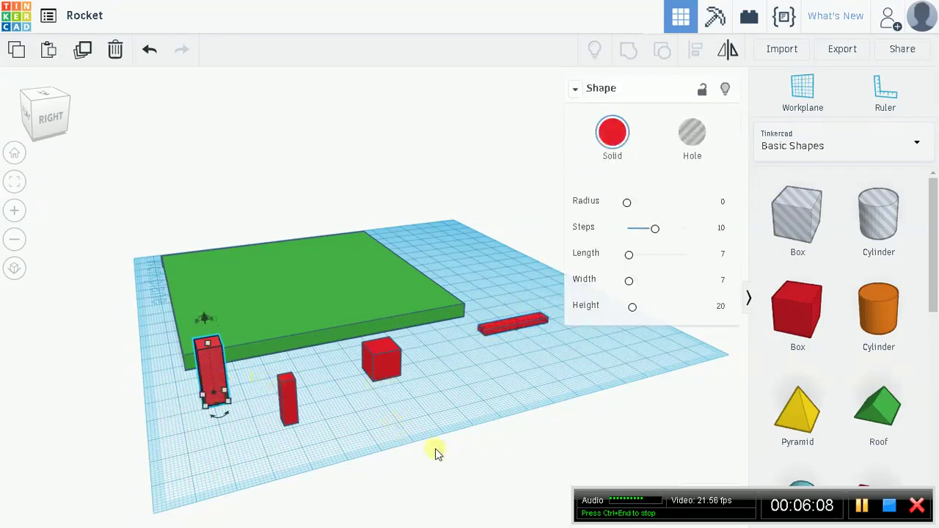
right_click_drag(472, 395, 365, 444)
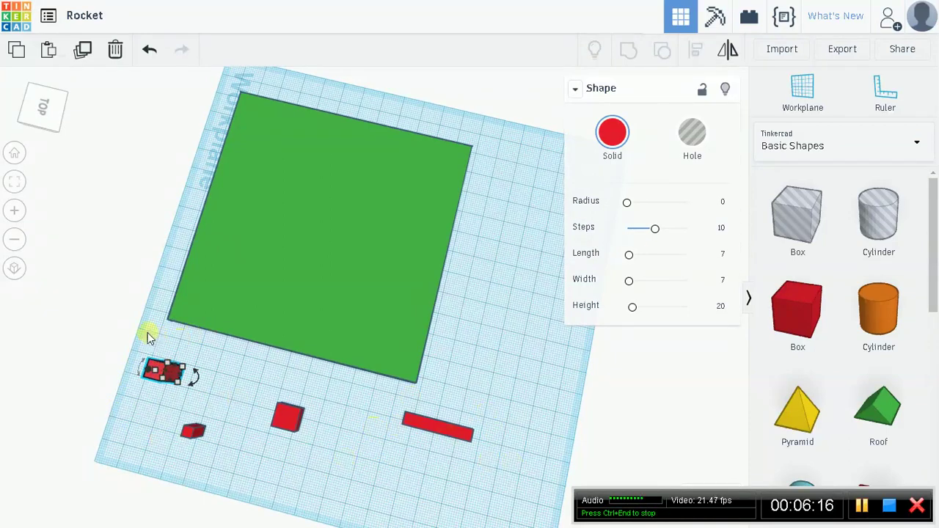
left_click_drag(147, 353, 42, 372)
right_click_drag(499, 382, 538, 374)
left_click_drag(124, 390, 562, 457)
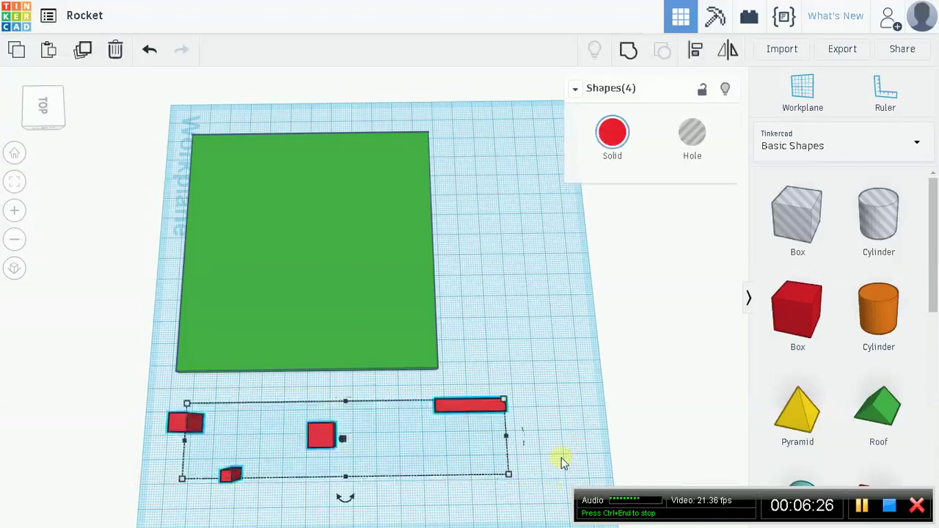
left_click(621, 134)
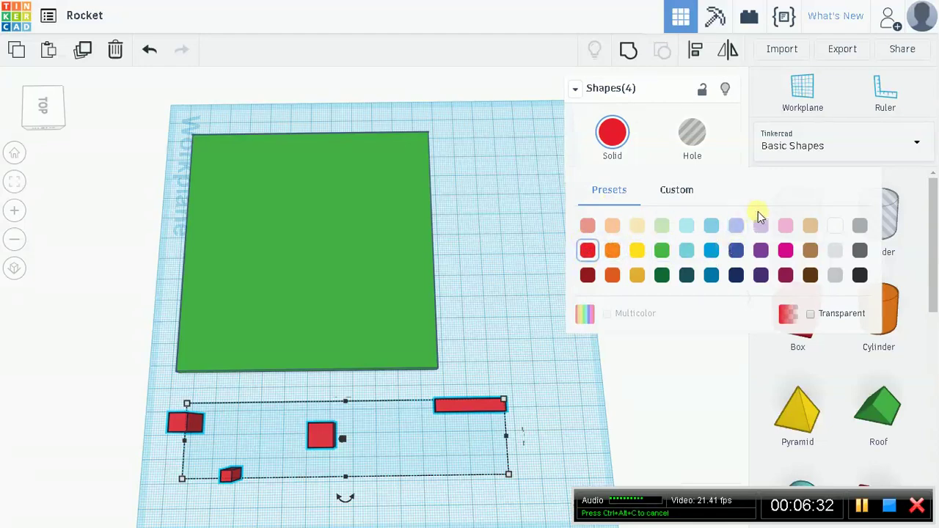
left_click(860, 226)
left_click(637, 367)
Add a solid sphere to the empty workplane area beside the green plate, behind the flat gray bar
right_click_drag(648, 366, 576, 317)
right_click_drag(640, 281, 629, 275)
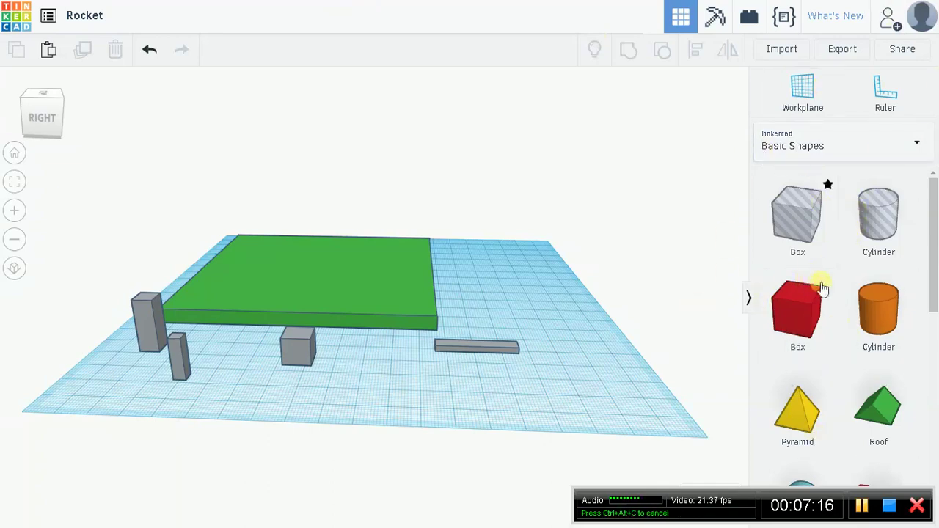
scroll(814, 293, "down", 5)
left_click(793, 276)
left_click(499, 300)
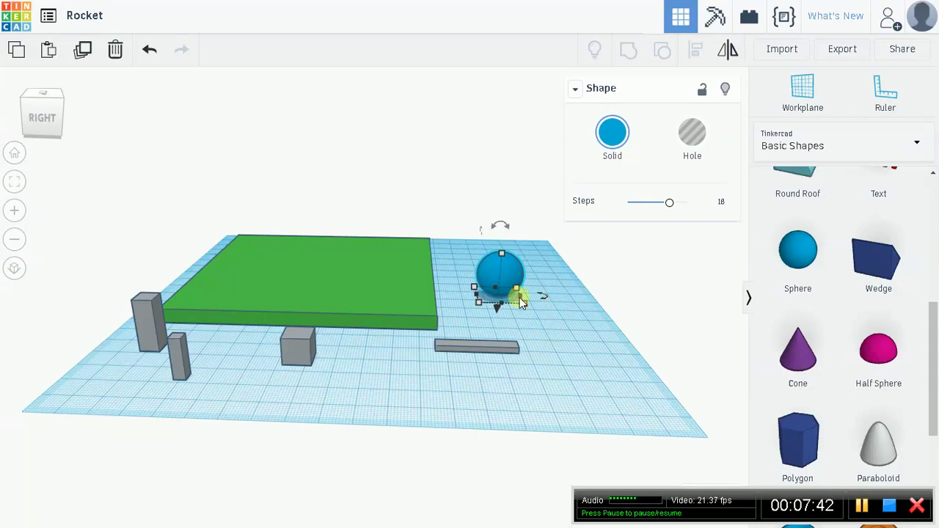
Scale the blue sphere down evenly to about 14 mm
right_click_drag(570, 268, 440, 393)
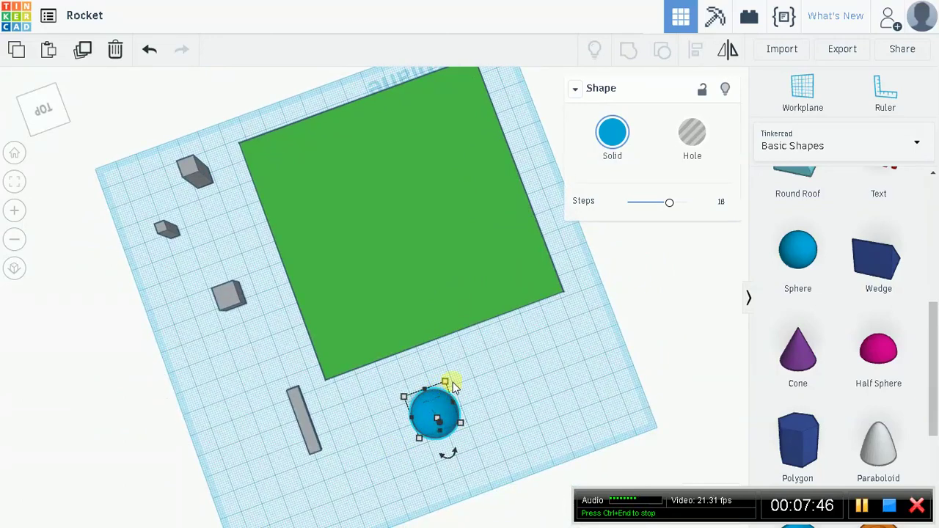
mouse_move(448, 385)
left_click_drag(447, 383, 426, 408)
right_click_drag(583, 392, 509, 450)
right_click_drag(566, 371, 360, 372)
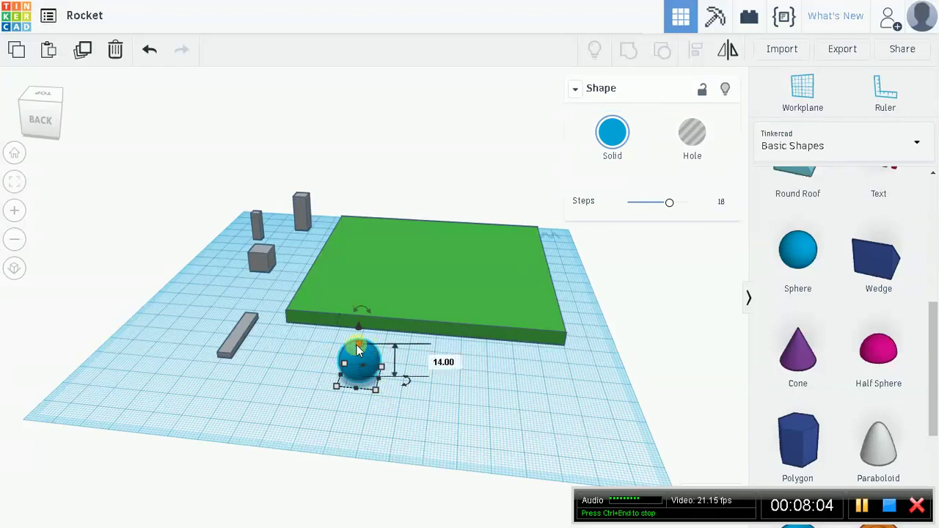
Stretch the blue sphere upward into a tall, narrow ellipsoid about twice as high as it is wide
mouse_move(359, 351)
left_mouse_down()
mouse_move(359, 326)
mouse_move(363, 334)
left_mouse_up()
right_click_drag(642, 395, 632, 356)
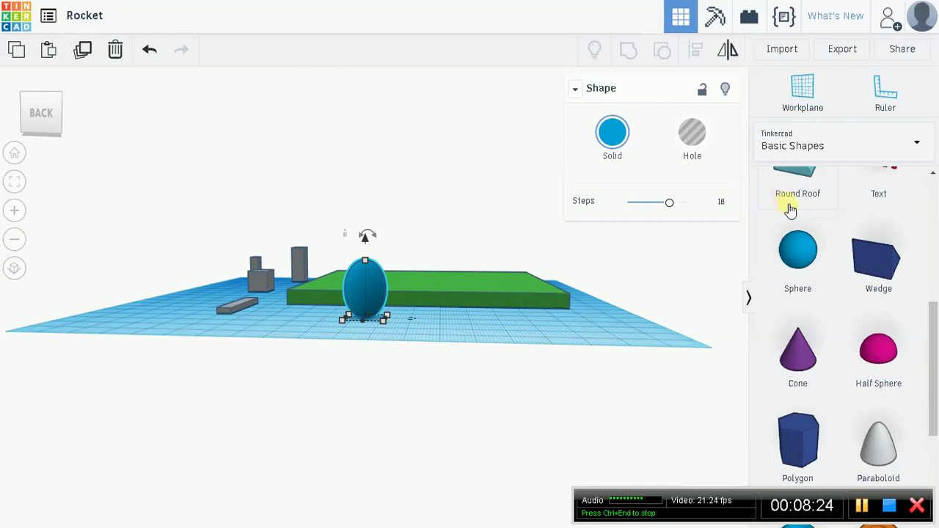
left_click_drag(364, 262, 366, 239)
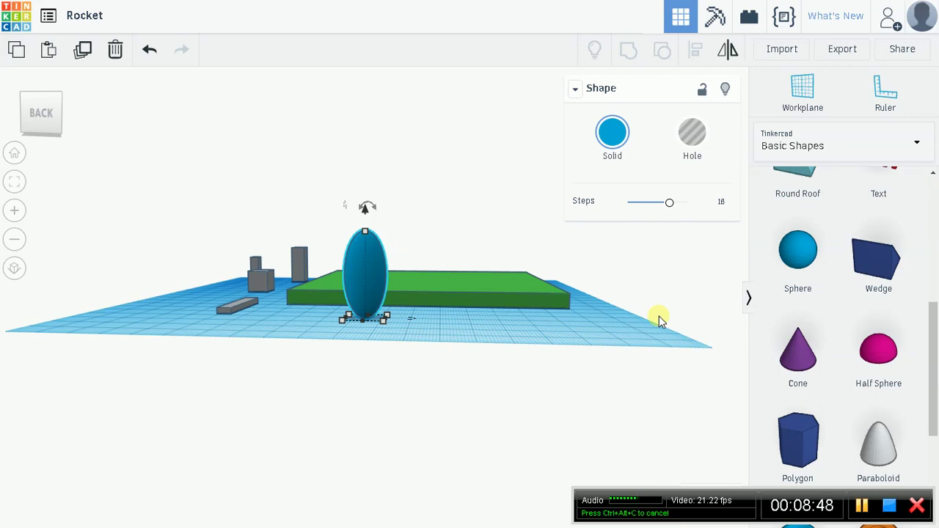
mouse_move(374, 331)
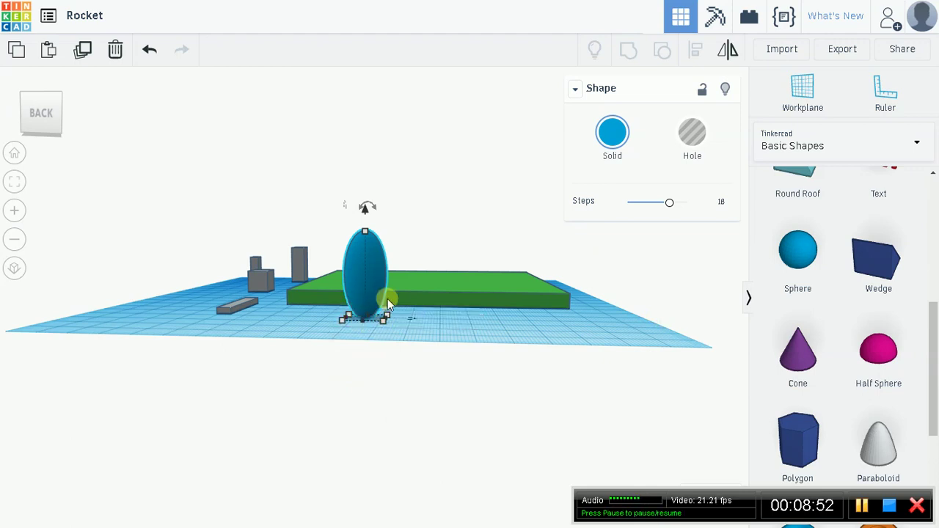
mouse_move(345, 316)
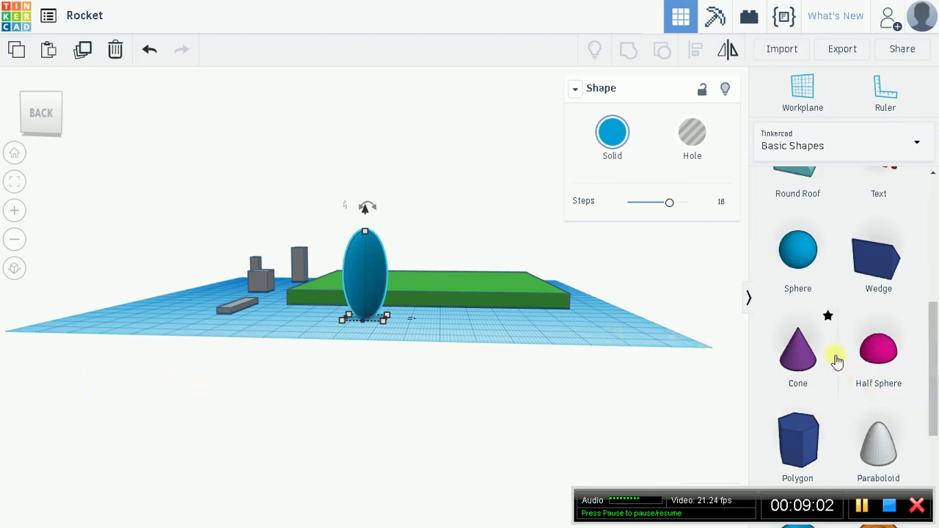
Add a solid tube to the workplane near the green plate's corner and set its radius to 4
scroll(837, 360, "down", 3)
left_click_drag(878, 294, 551, 315)
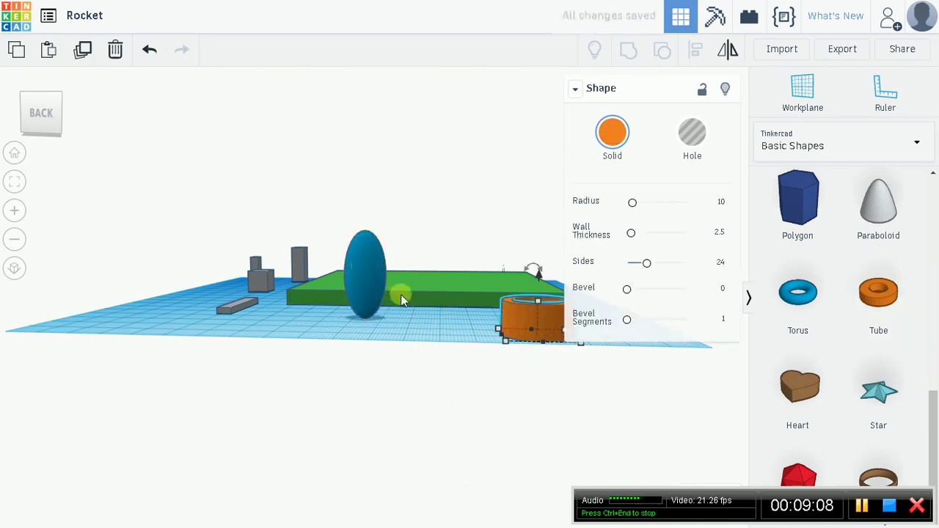
left_click(534, 271)
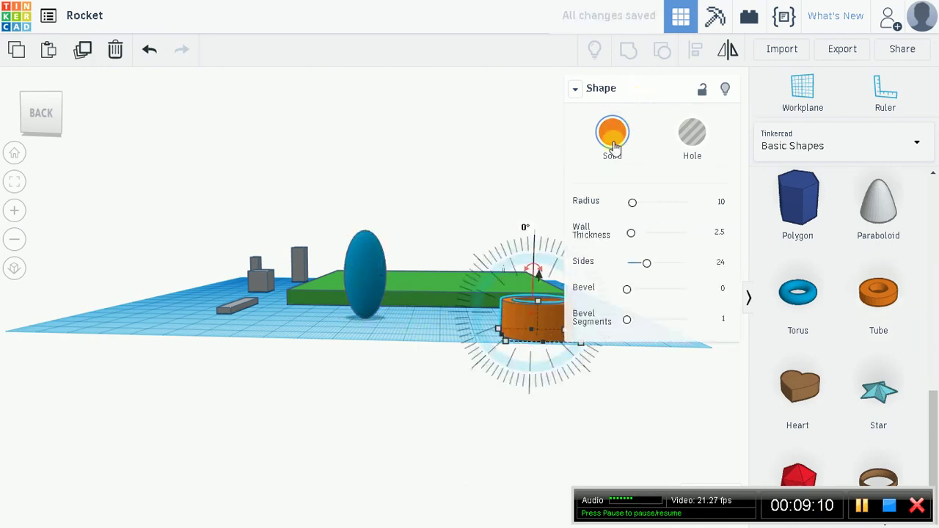
left_click(575, 88)
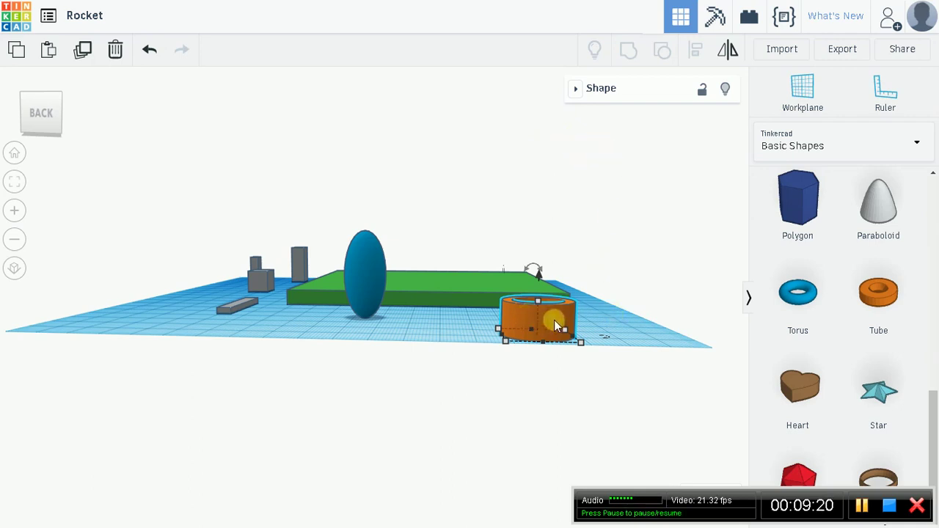
left_click(576, 88)
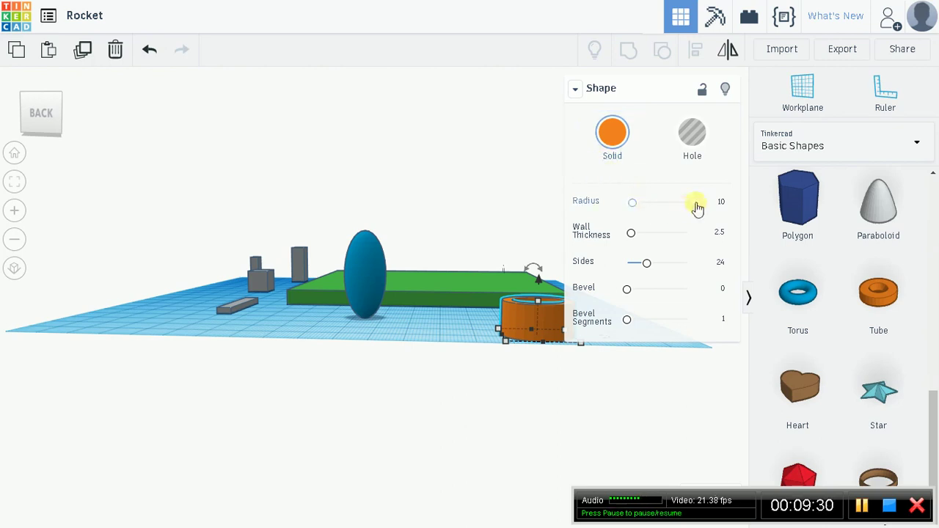
left_click(720, 202)
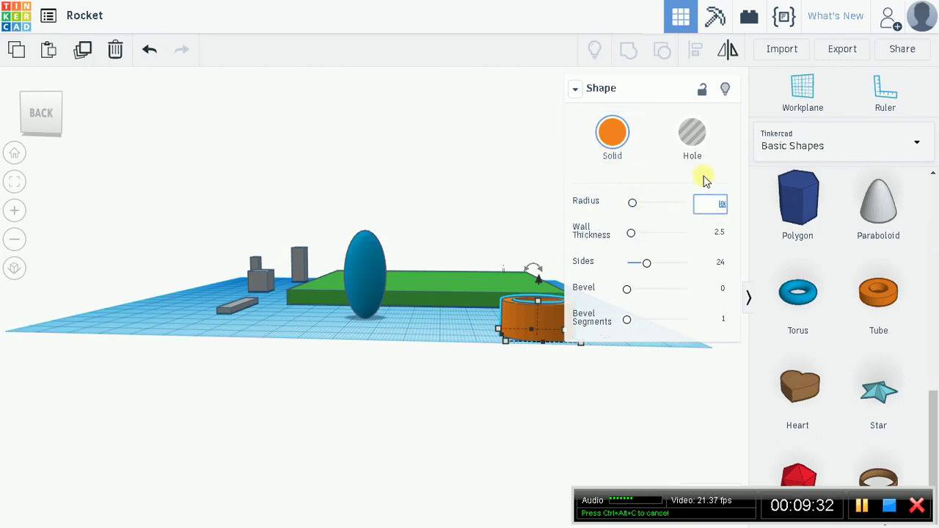
key("Return")
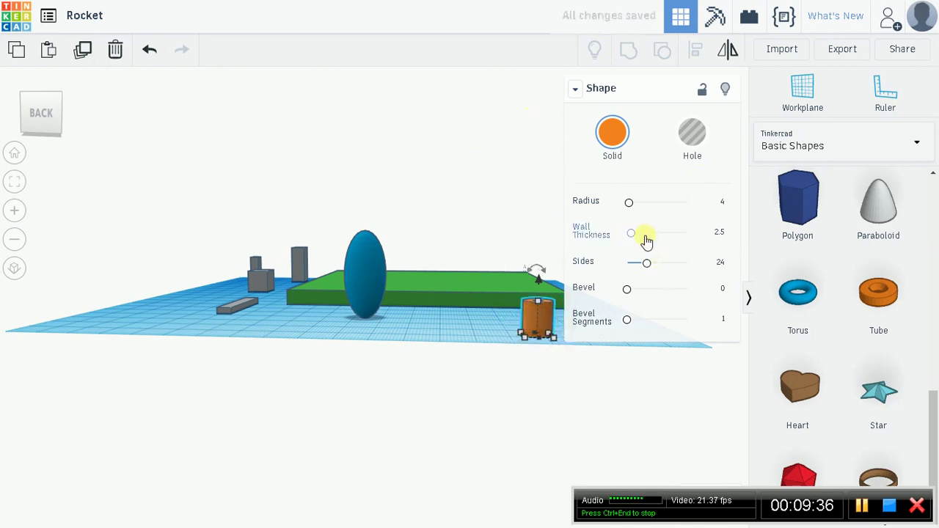
Reduce the small orange tube's height until it is a low, flat ring
left_click(577, 89)
mouse_move(539, 303)
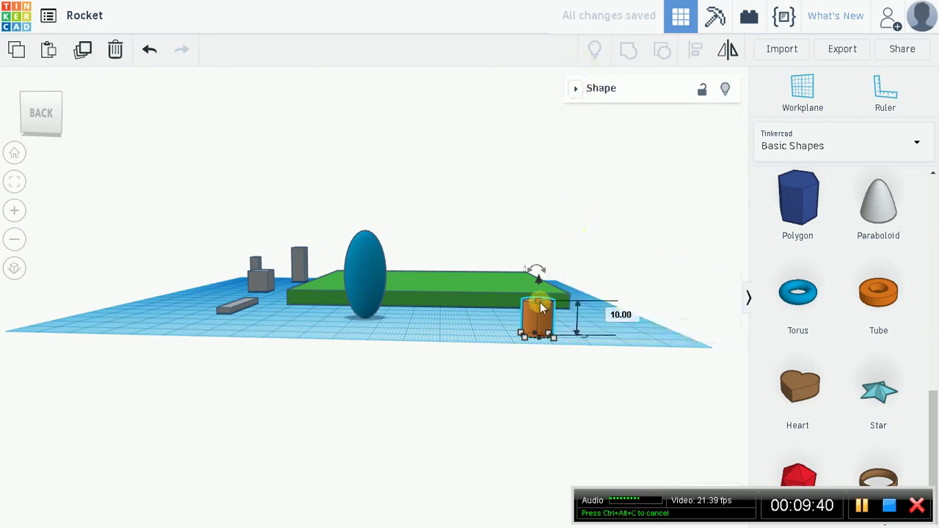
left_click_drag(540, 308, 546, 335)
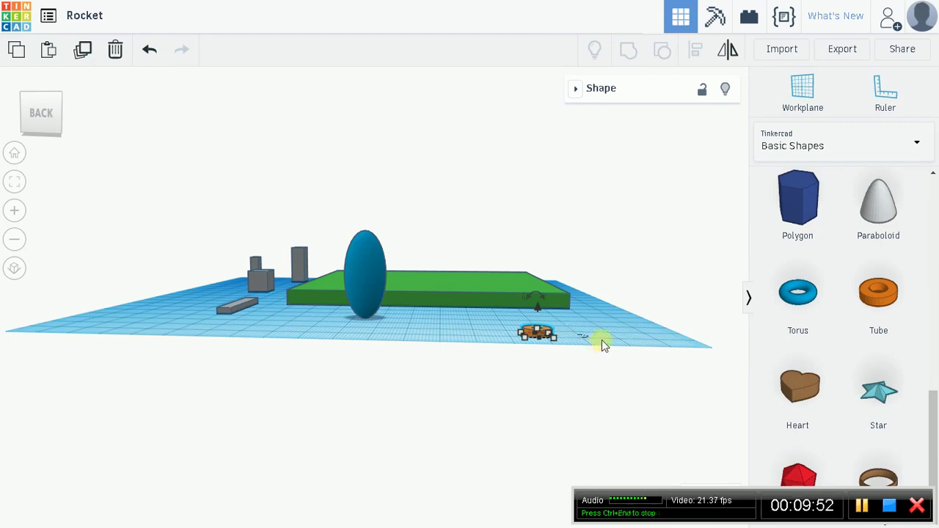
Move the blue ellipsoid to the far corner of the workplane and place the small orange ring next to it
right_click_drag(642, 310, 121, 363)
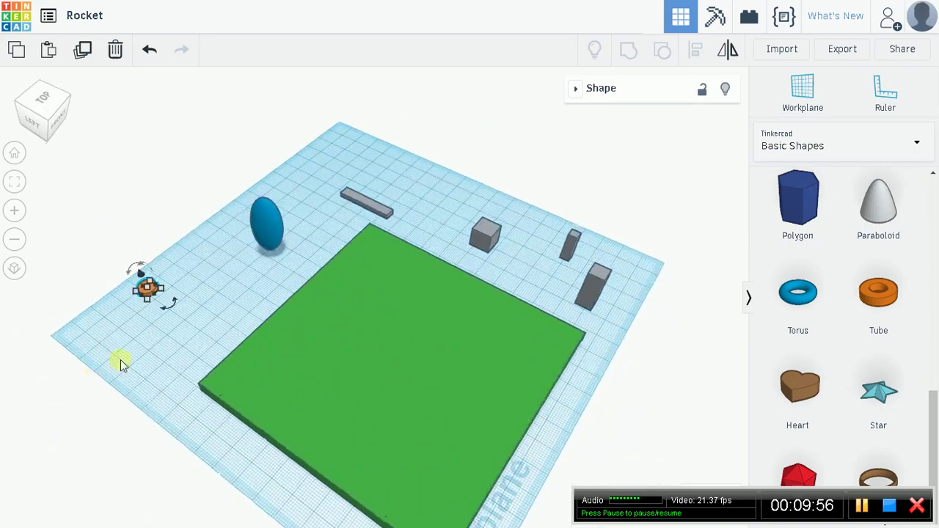
left_click_drag(267, 221, 346, 128)
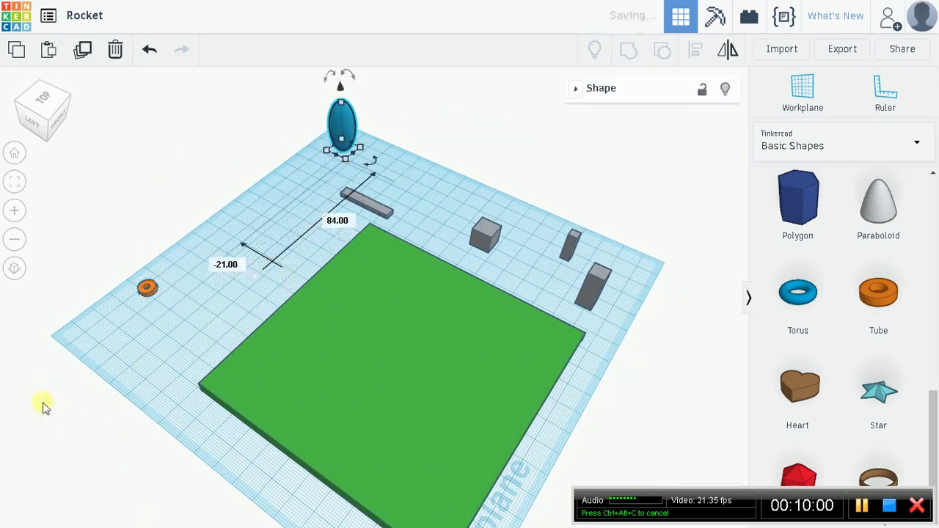
left_click(157, 300)
left_click(149, 291)
left_click_drag(148, 291, 314, 163)
Gather the gray cube and flat bar beside the two gray posts and slide the green plate toward the opposite workplane edge
left_click_drag(370, 209, 552, 273)
mouse_move(501, 210)
left_mouse_down()
mouse_move(548, 238)
mouse_move(514, 221)
left_mouse_up()
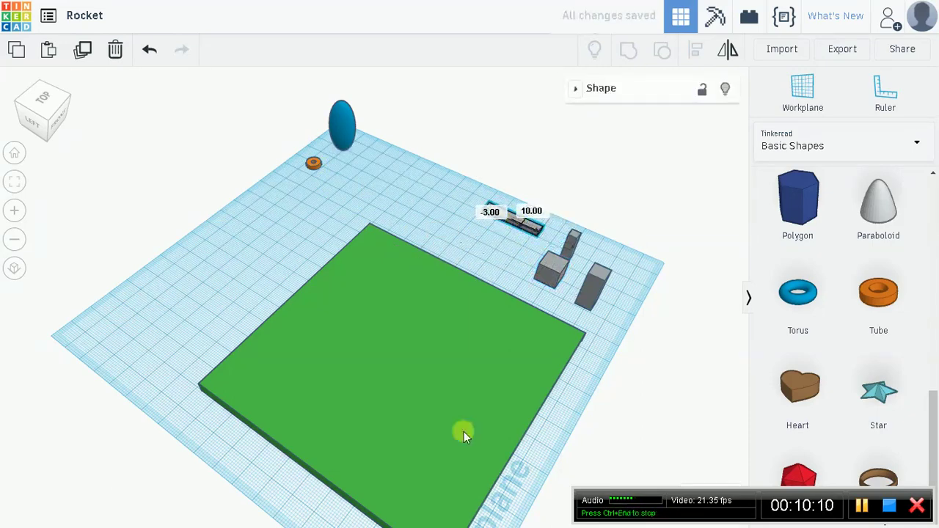
left_click_drag(406, 394, 350, 377)
right_click_drag(482, 203, 405, 315)
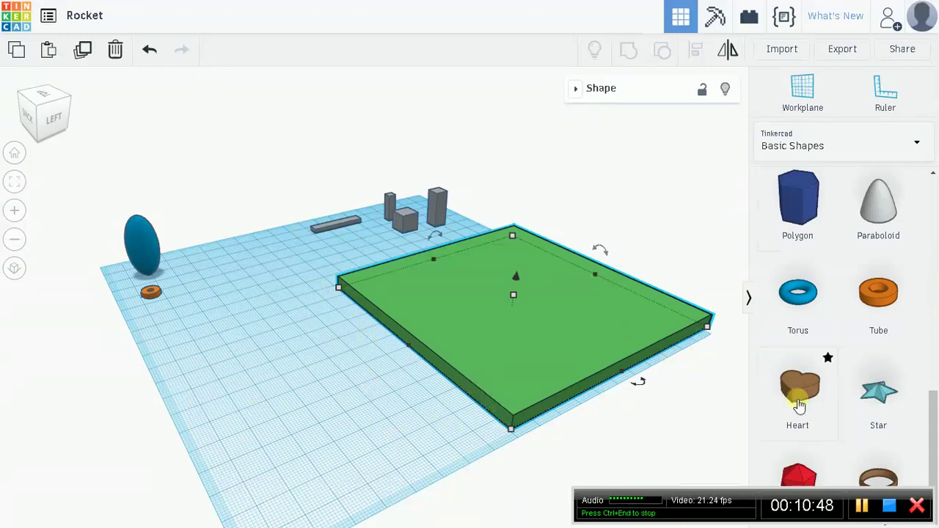
Add a second solid tube to the open workplane area between the small ring and the green plate's near corner
scroll(874, 280, "up", 8)
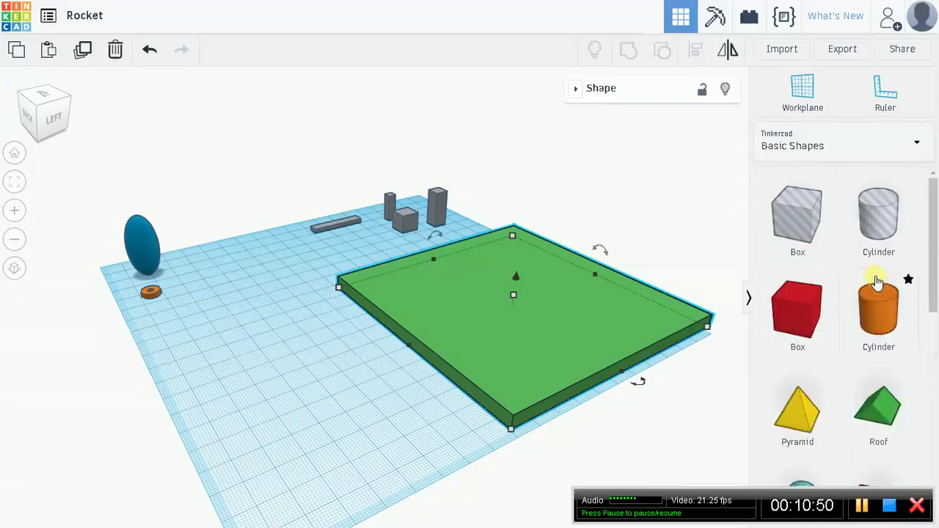
scroll(875, 281, "down", 6)
scroll(877, 282, "down", 2)
scroll(876, 281, "up", 7)
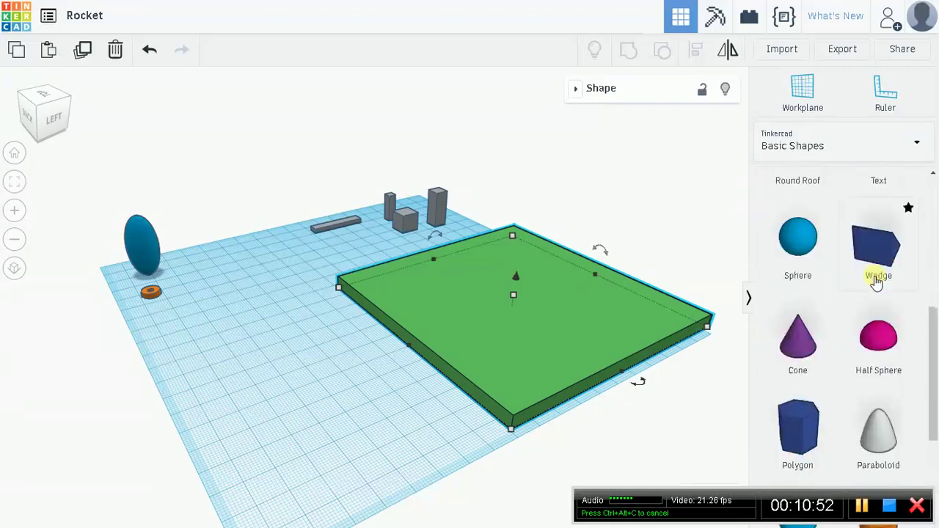
scroll(877, 283, "up", 1)
scroll(879, 279, "down", 3)
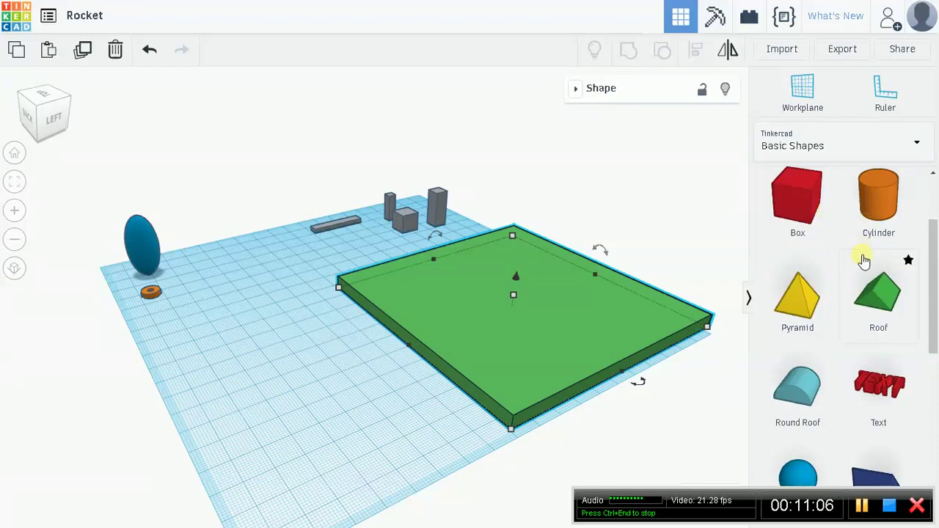
scroll(877, 297, "down", 4)
scroll(885, 312, "down", 3)
left_click_drag(878, 293, 256, 376)
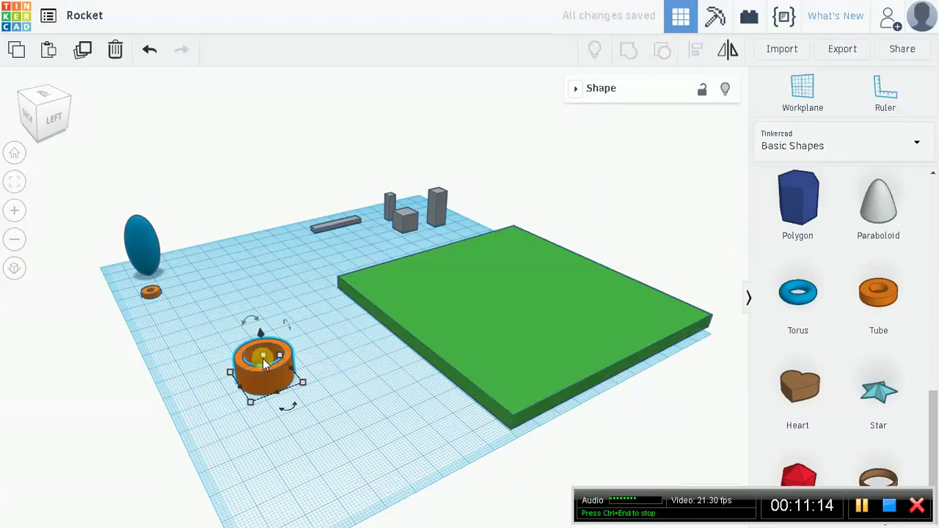
Flatten the second tube into a low ring and stretch its base to about 35 by 19 mm
left_click_drag(264, 360, 263, 376)
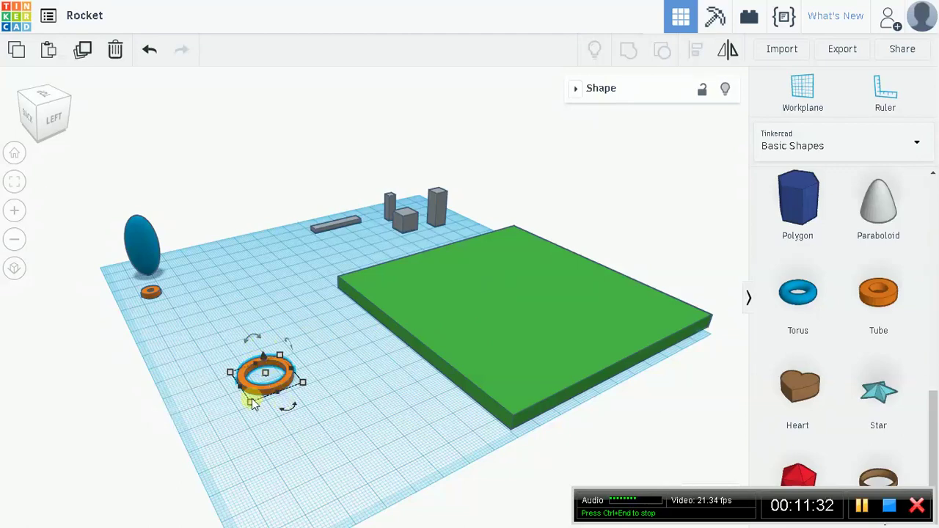
mouse_move(251, 405)
left_click_drag(251, 408, 272, 435)
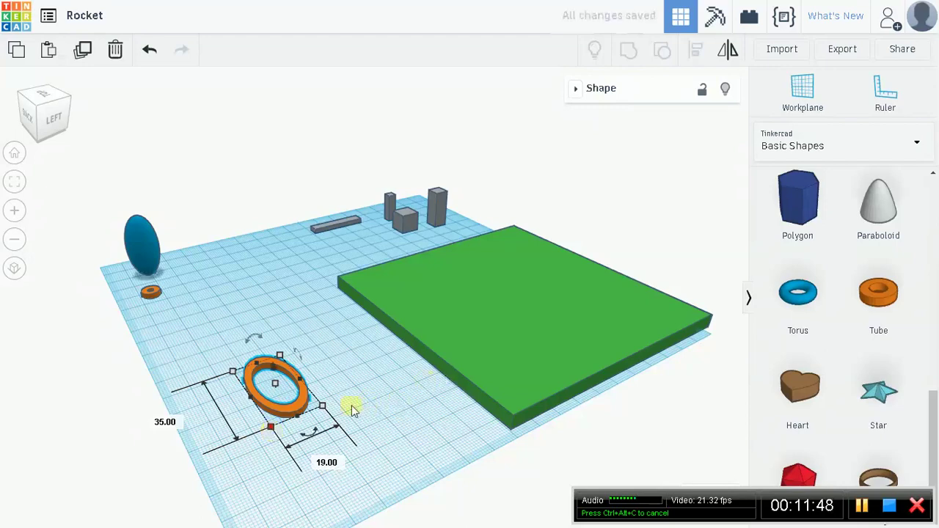
Try a radius of 2 on the low orange ring and undo the change
left_click_drag(323, 408, 319, 408)
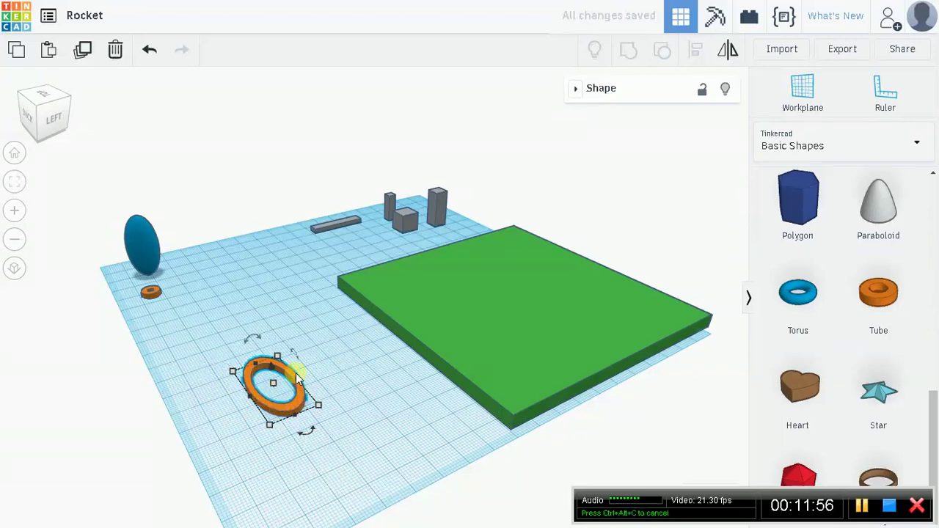
left_click(576, 89)
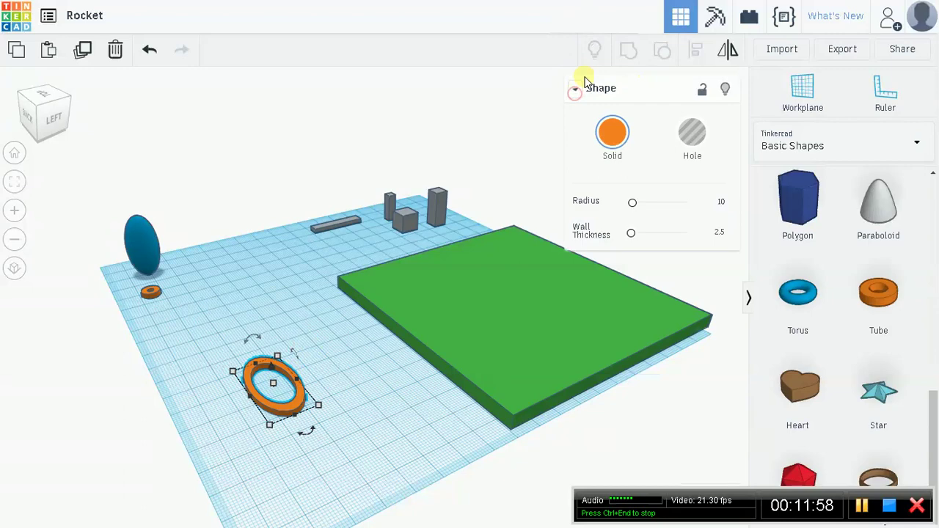
left_click(721, 202)
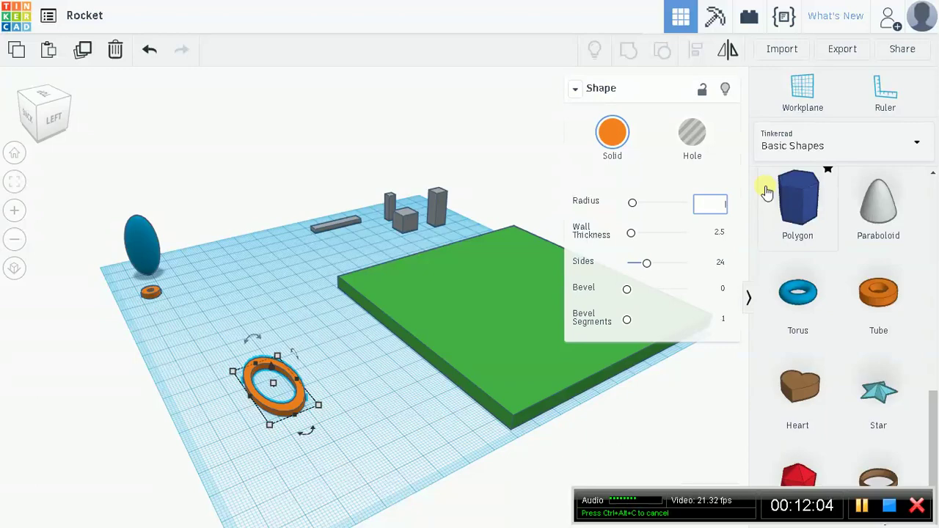
type("2")
key("Return")
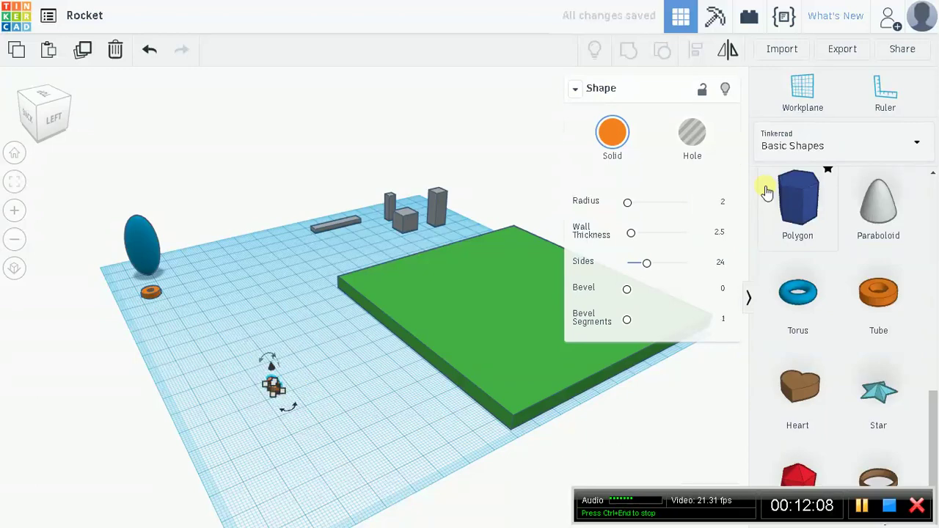
key("ctrl+z")
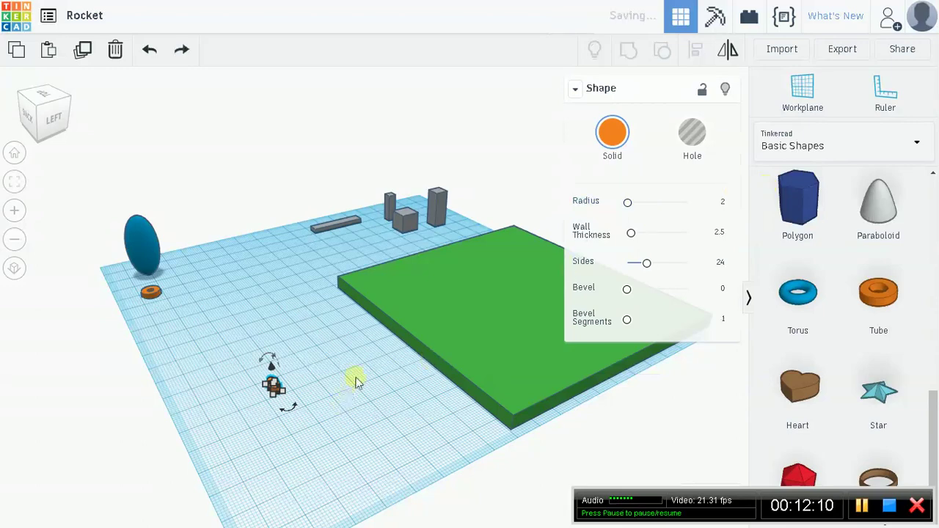
key("ctrl+z")
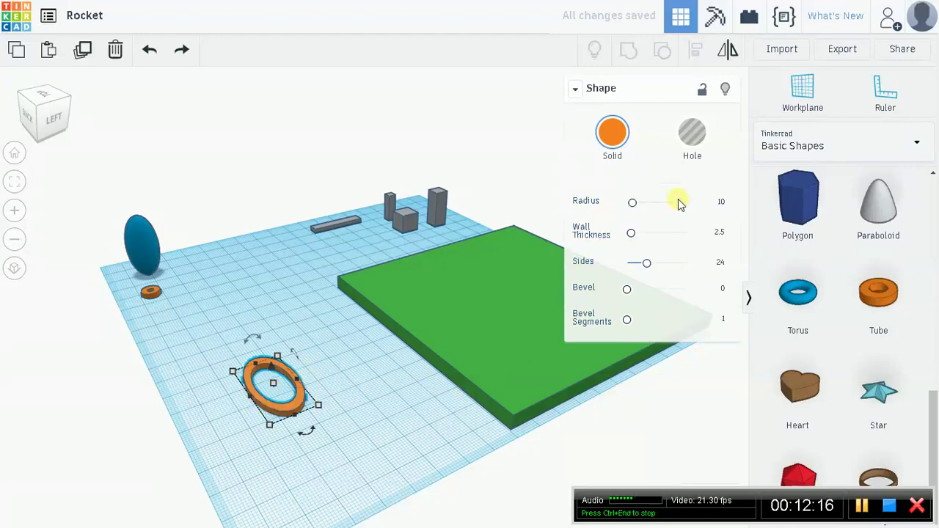
Set the orange ring's radius to 4 and stretch its base to about 35.8 by 18.6 mm
left_click(722, 202)
type("4")
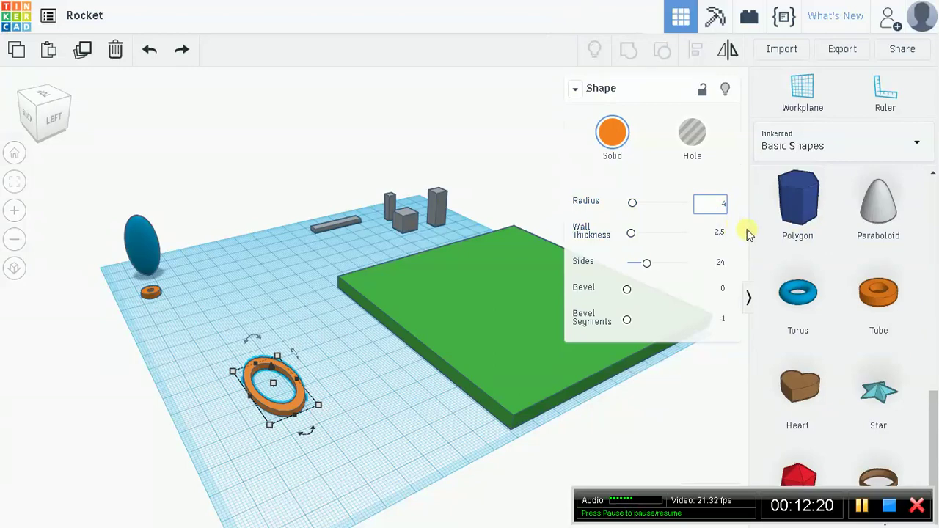
key("Return")
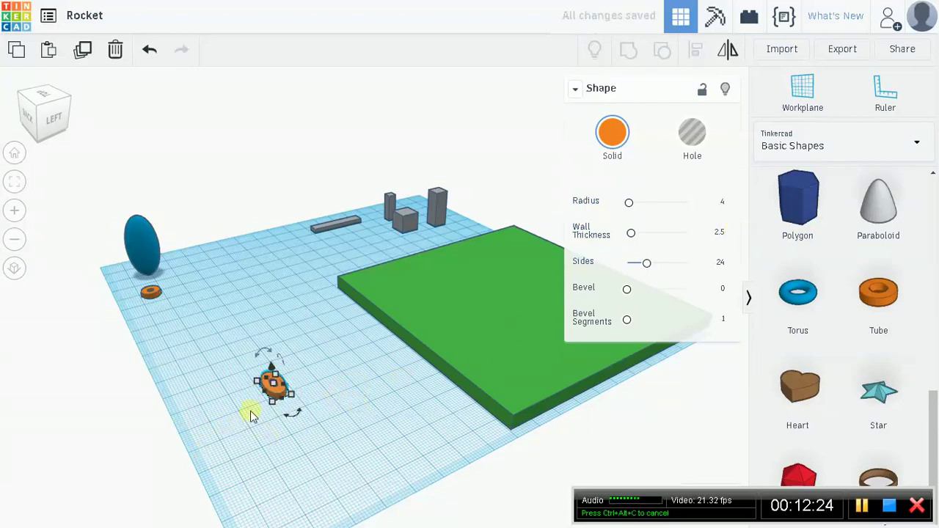
left_click_drag(271, 403, 267, 456)
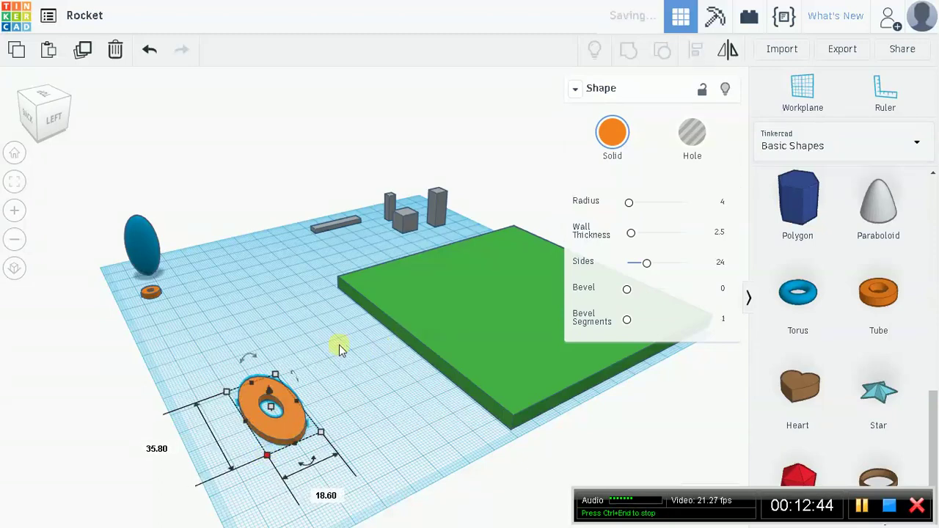
Add a low hole box about 4 mm high and stretch it over one lengthwise half of the flat orange ring
right_click_drag(360, 390, 413, 373)
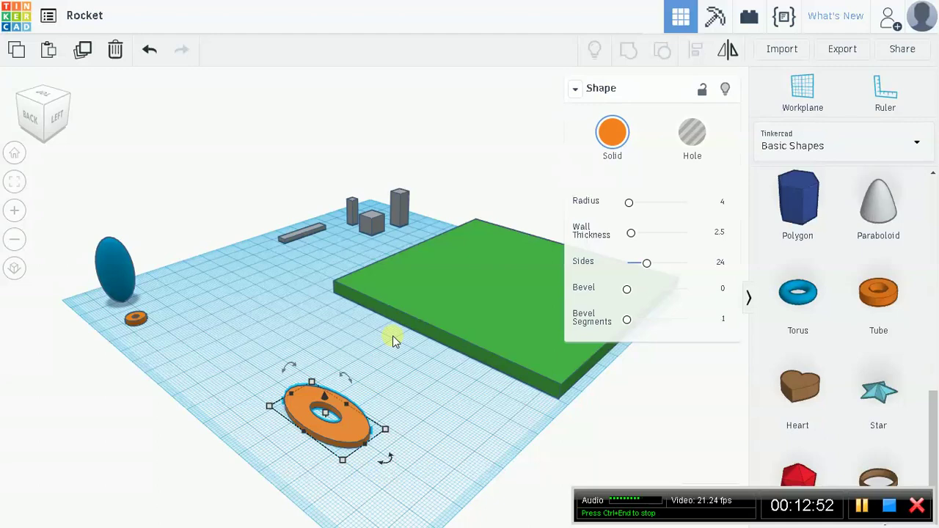
scroll(851, 308, "up", 5)
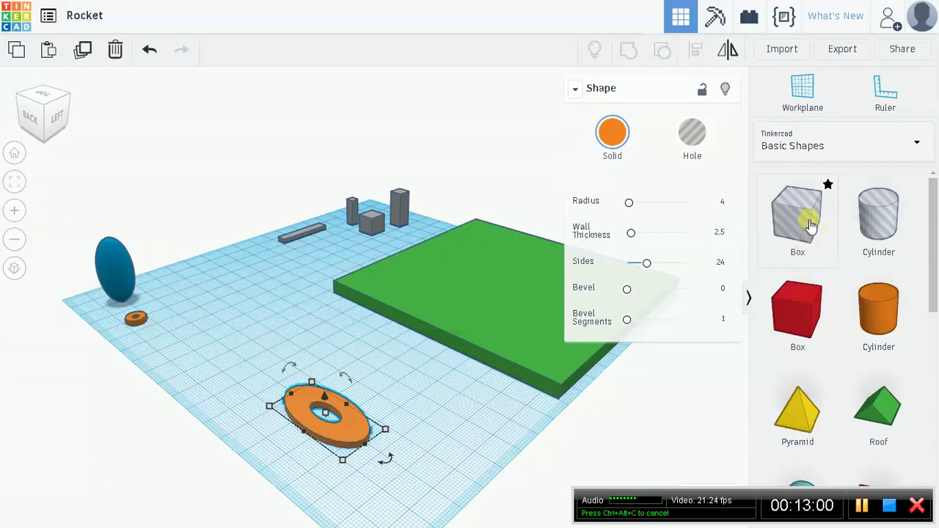
left_click_drag(811, 225, 267, 310)
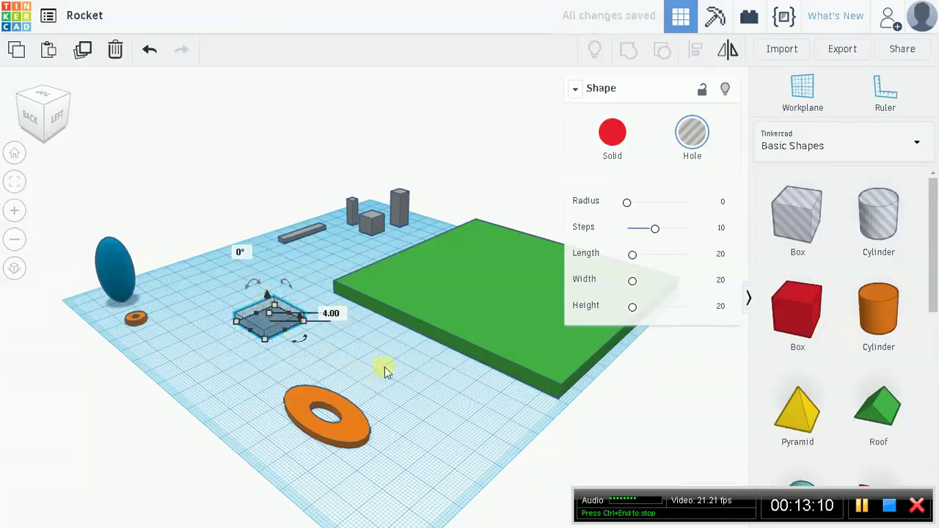
right_click_drag(386, 370, 245, 420)
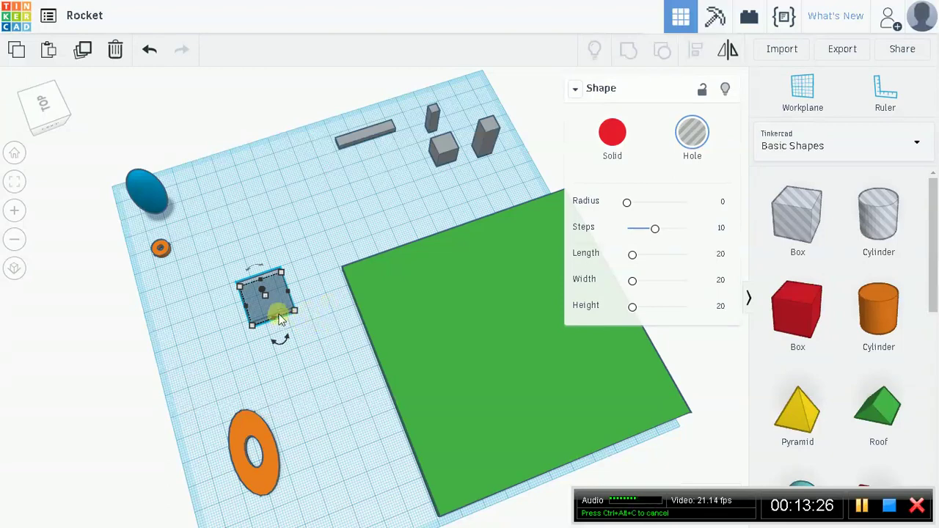
mouse_move(295, 314)
left_click_drag(295, 313, 246, 485)
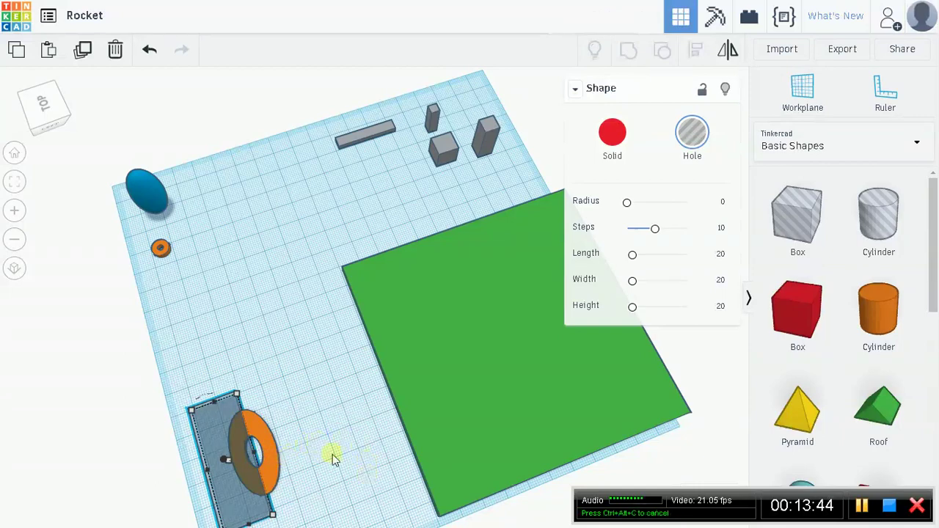
Try centring the hole box and the orange ring across their width, and undo that alignment
right_click_drag(335, 461, 345, 392)
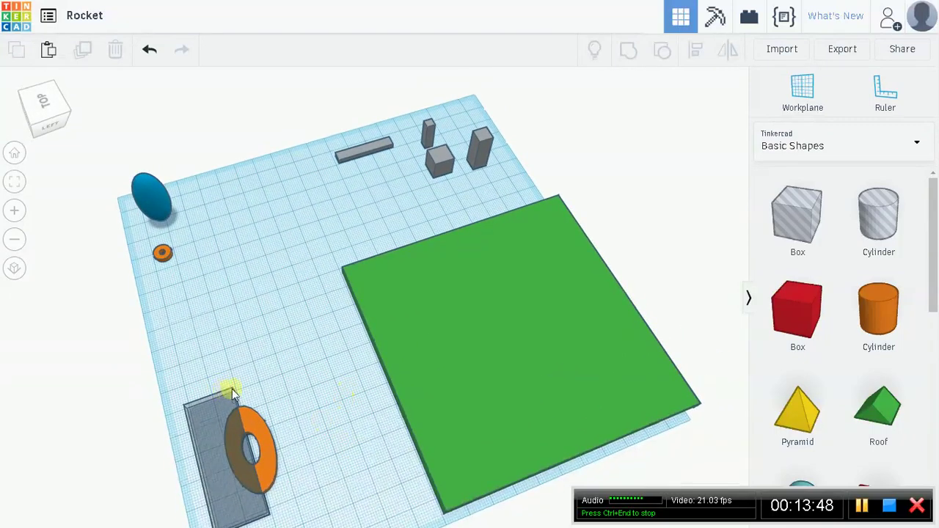
left_click_drag(139, 356, 348, 480)
left_click_drag(82, 350, 345, 523)
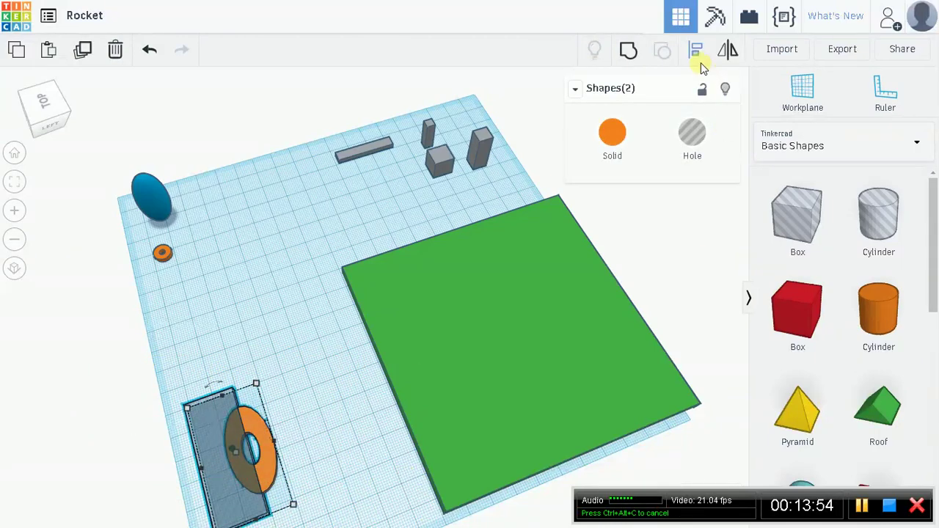
left_click(700, 49)
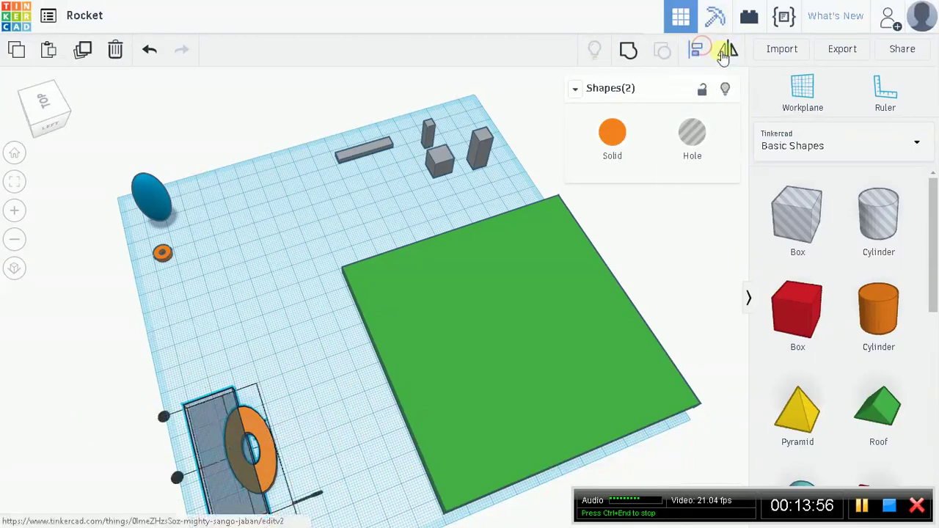
left_click(349, 439)
left_click_drag(154, 360, 352, 524)
middle_click_drag(316, 400, 284, 360)
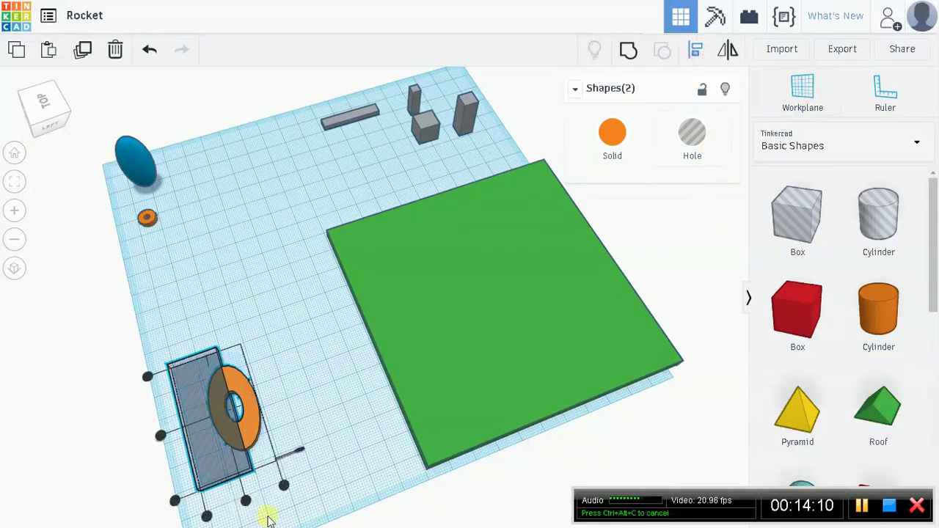
left_click(245, 502)
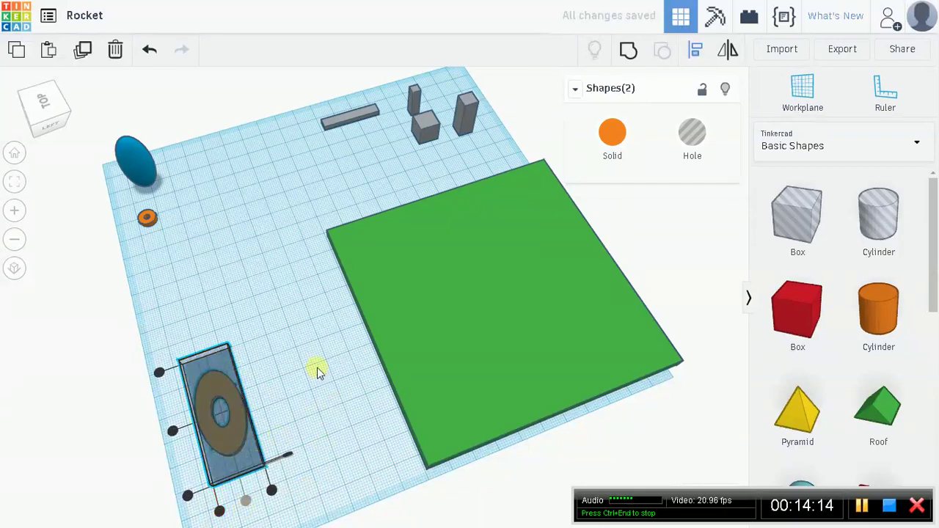
key("ctrl+z")
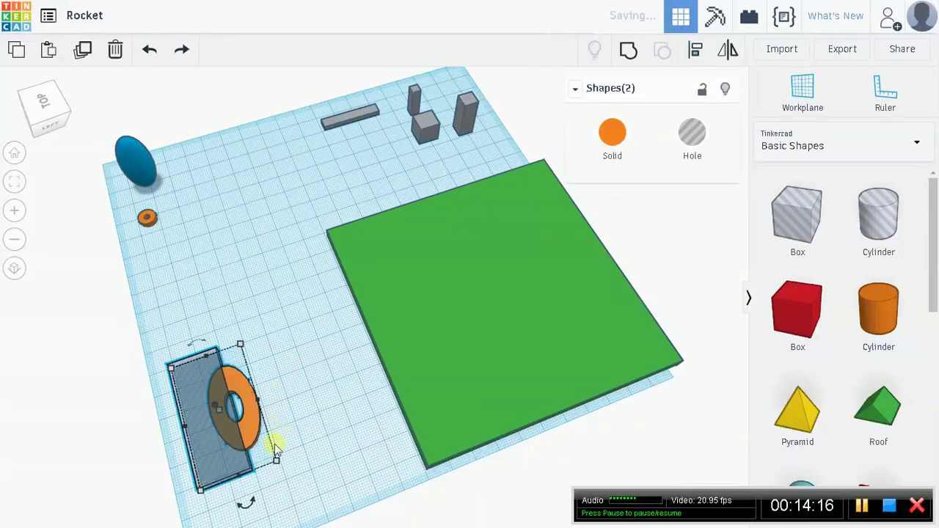
Align the hole box and the orange ring to their common centre along the length of the box
left_click_drag(149, 320, 321, 493)
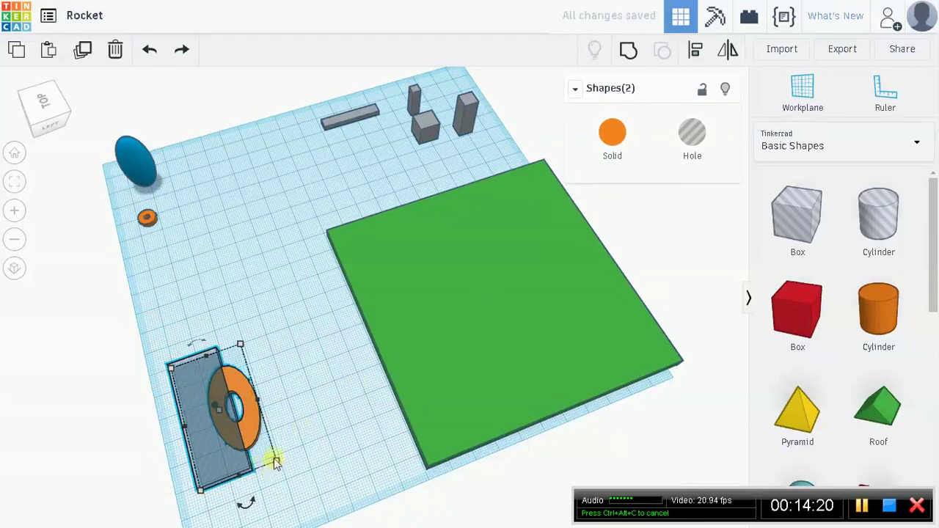
left_click(695, 49)
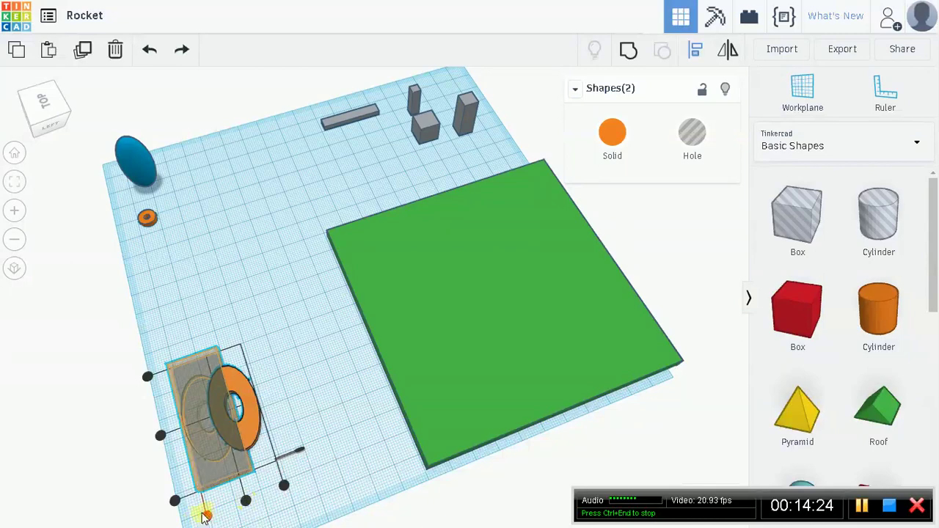
left_click(206, 515)
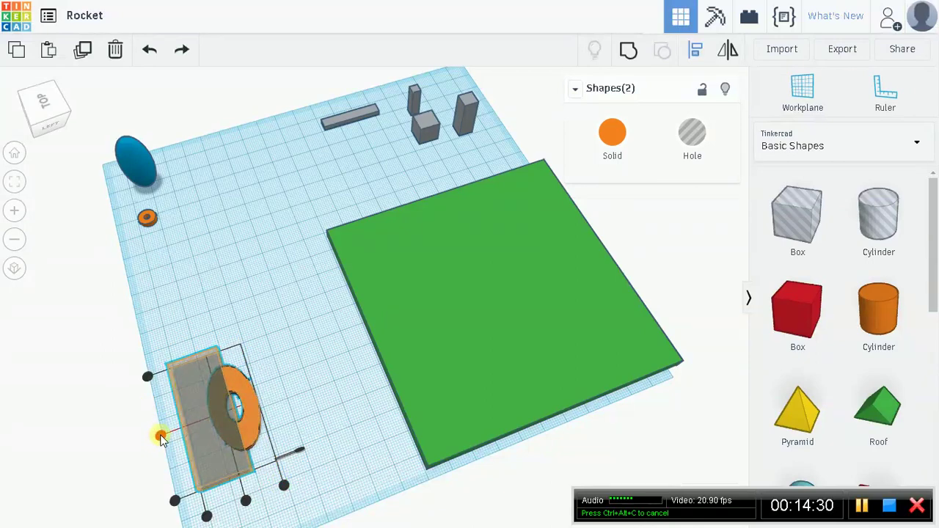
left_click(161, 437)
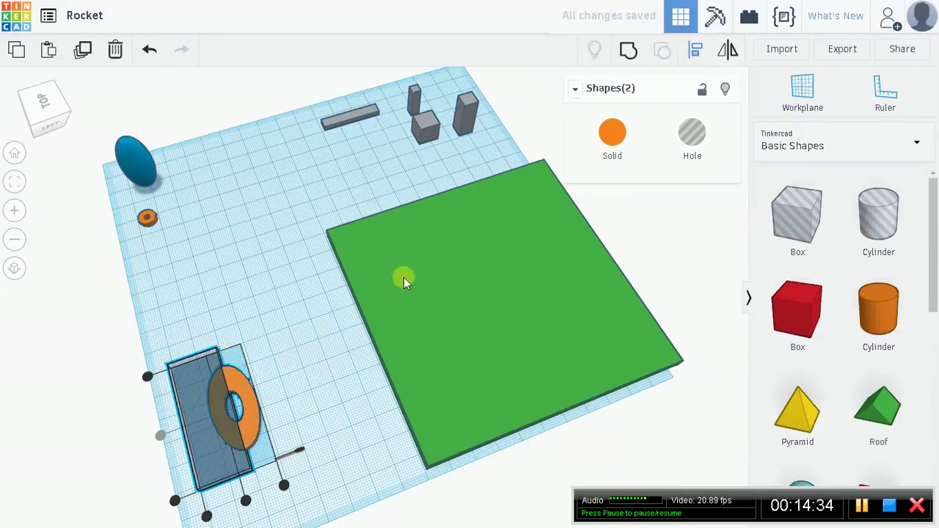
Group the hole box with the orange ring to cut the ring down to a half, and clear the selection
left_click(628, 50)
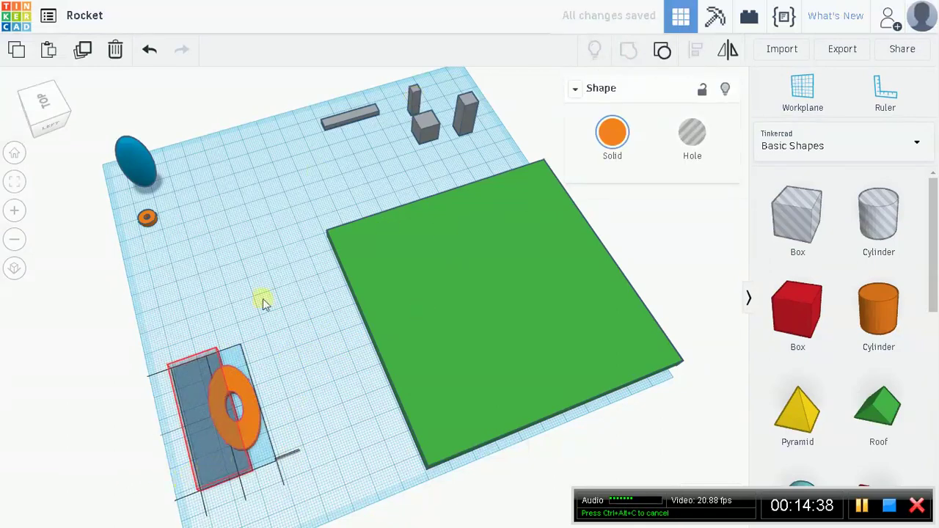
left_click_drag(126, 302, 357, 491)
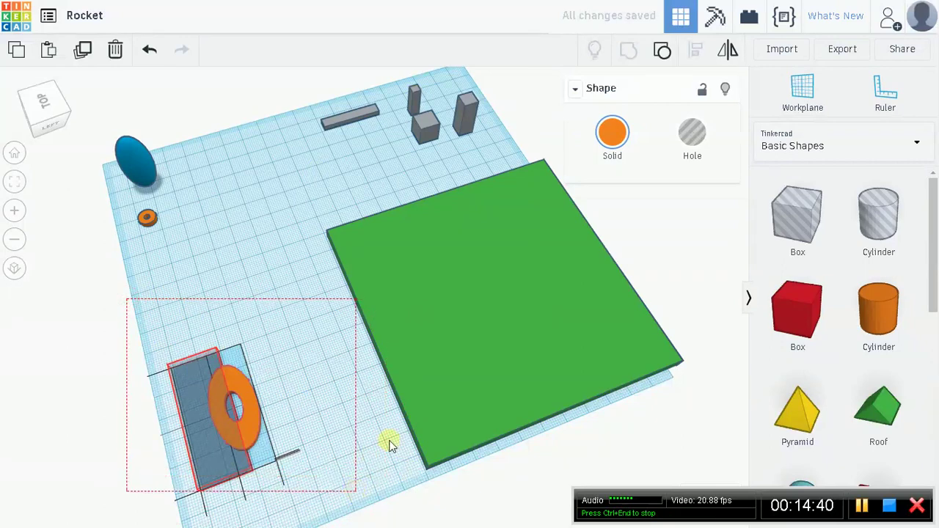
left_click(485, 287)
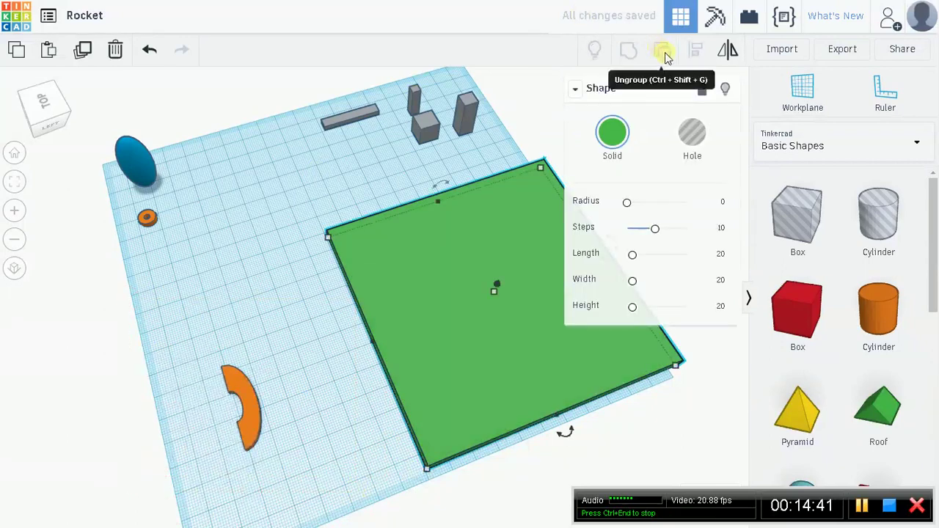
left_click(310, 338)
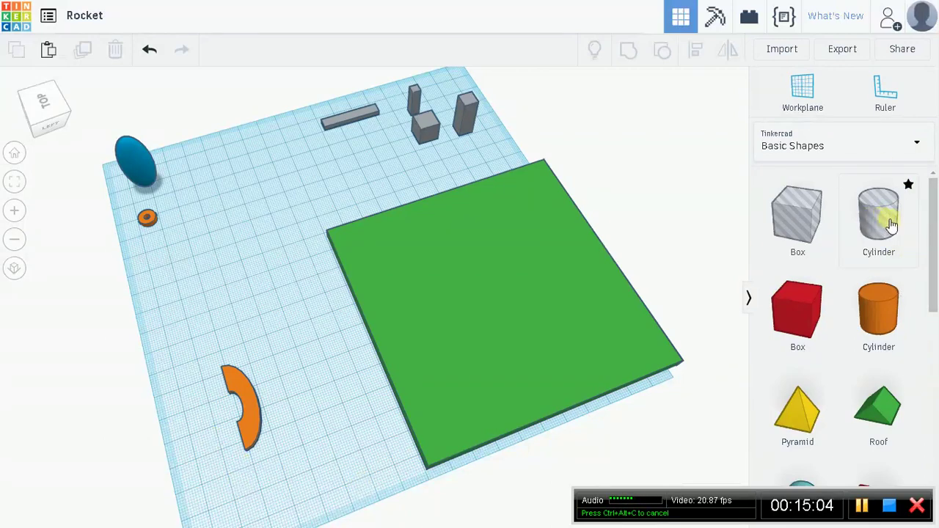
Place a hole cylinder over the near end of the orange half ring and enlarge its base toward the workplane edge
left_click_drag(890, 218, 235, 437)
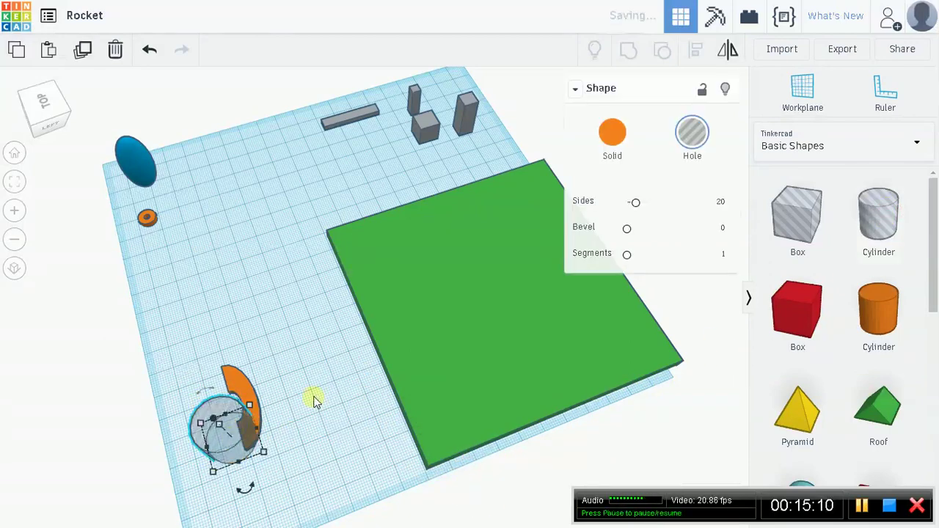
right_click_drag(331, 397, 299, 383)
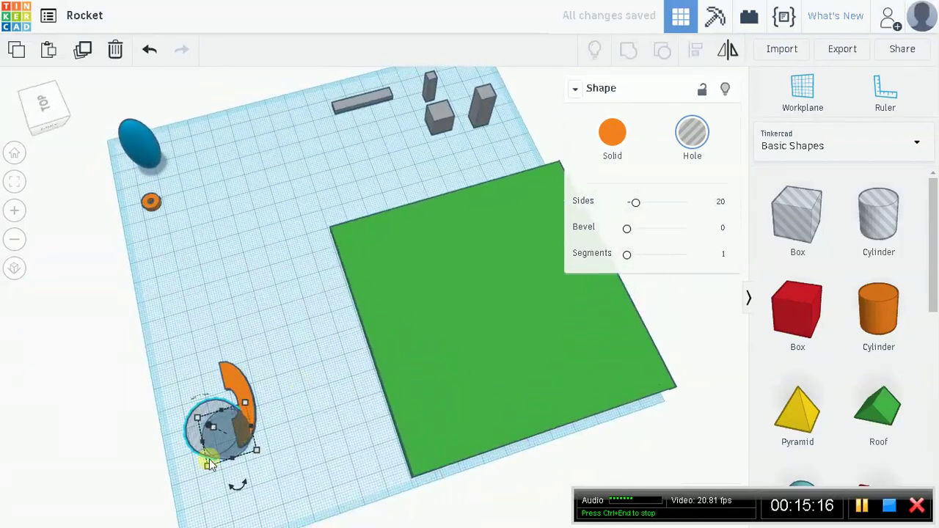
left_click_drag(208, 467, 179, 513)
Position the hole cylinder over the lower, inner part of the orange half ring, leaving a fin-shaped crescent uncovered
right_click_drag(252, 397, 293, 471)
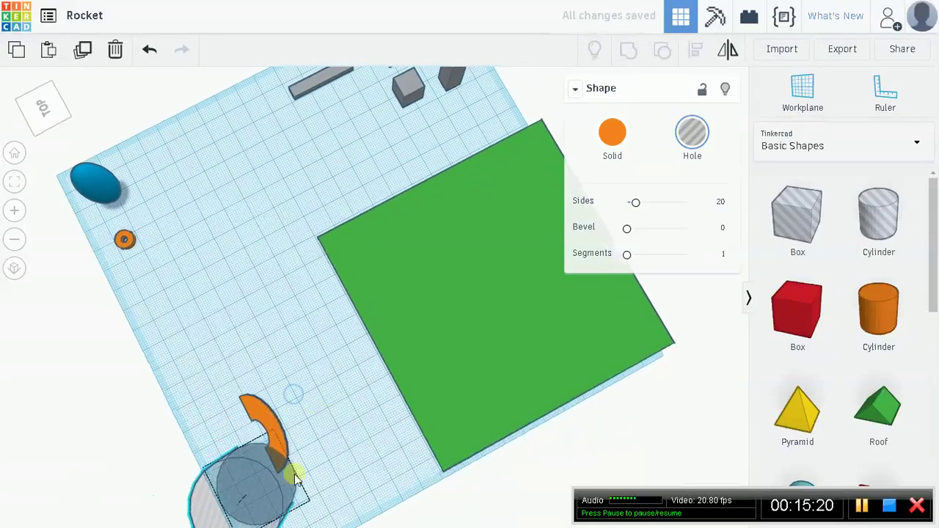
middle_click_drag(352, 398, 325, 306)
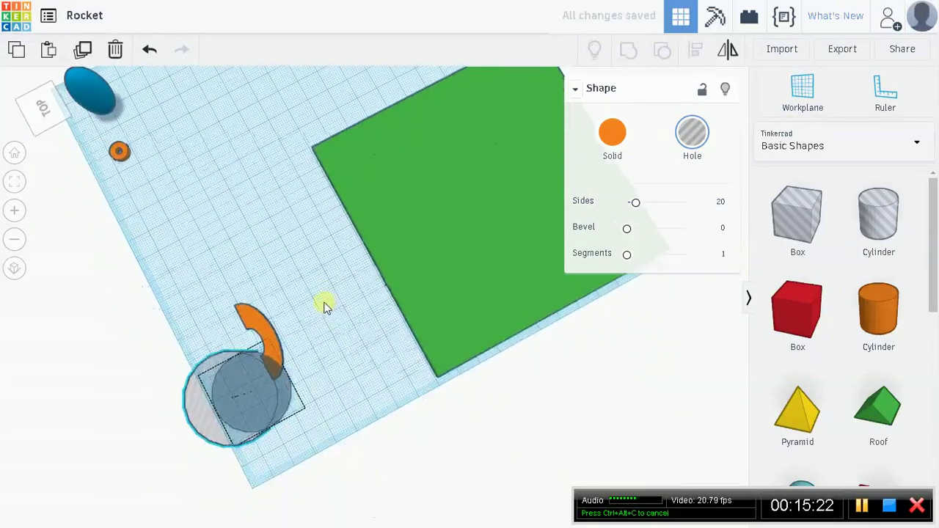
left_click_drag(237, 379, 231, 351)
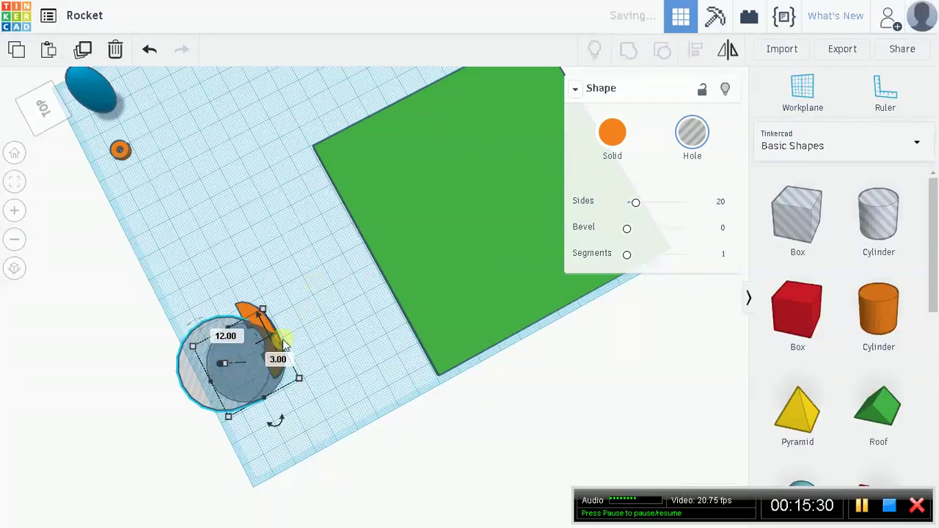
scroll(282, 339, "down", 4)
scroll(293, 337, "up", 4)
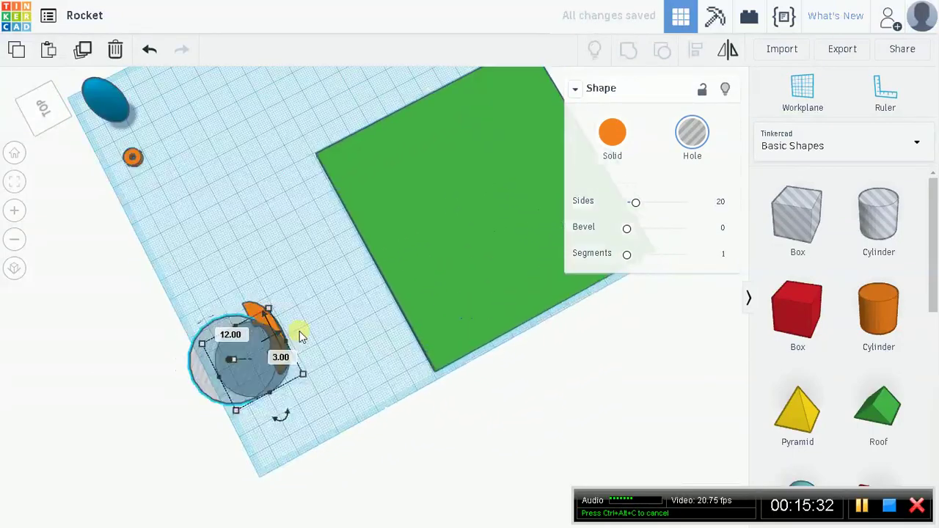
scroll(239, 348, "up", 4)
scroll(247, 350, "up", 2)
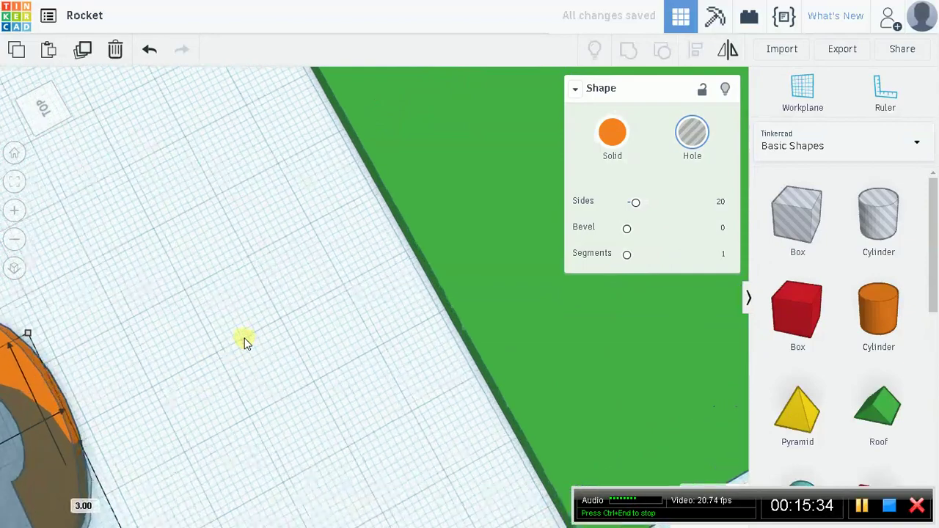
scroll(367, 293, "down", 5)
middle_click_drag(602, 258, 769, 301)
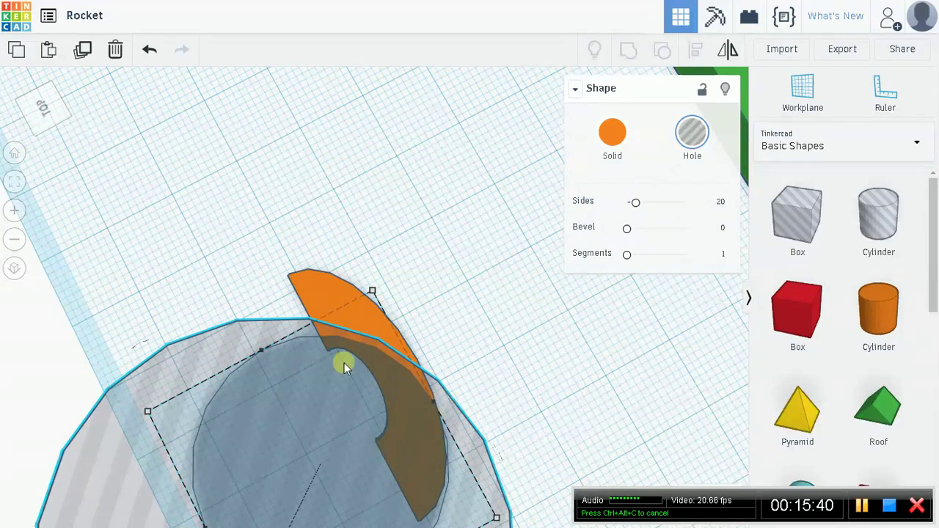
left_click_drag(307, 412, 307, 426)
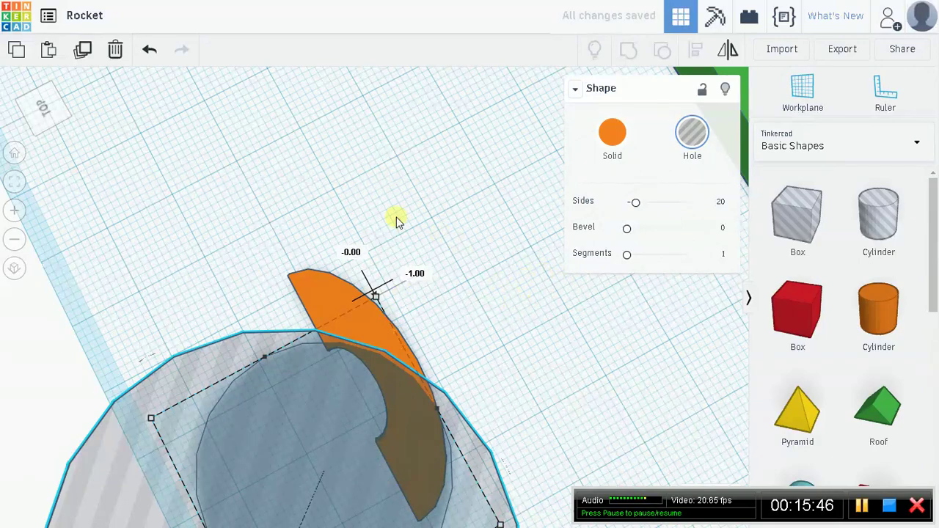
Group the hole cylinder with the orange half ring to cut it into a curved fin, and clear the selection
left_click_drag(264, 190, 530, 416)
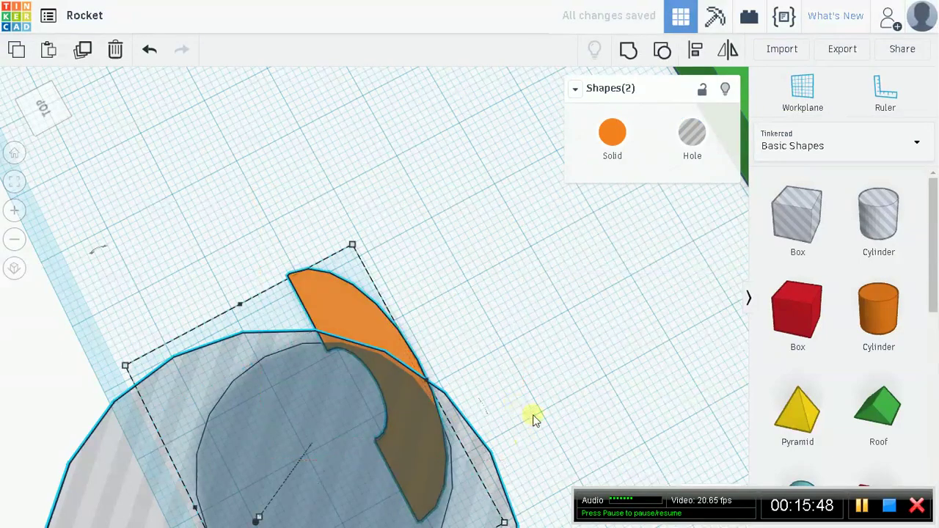
left_click(629, 48)
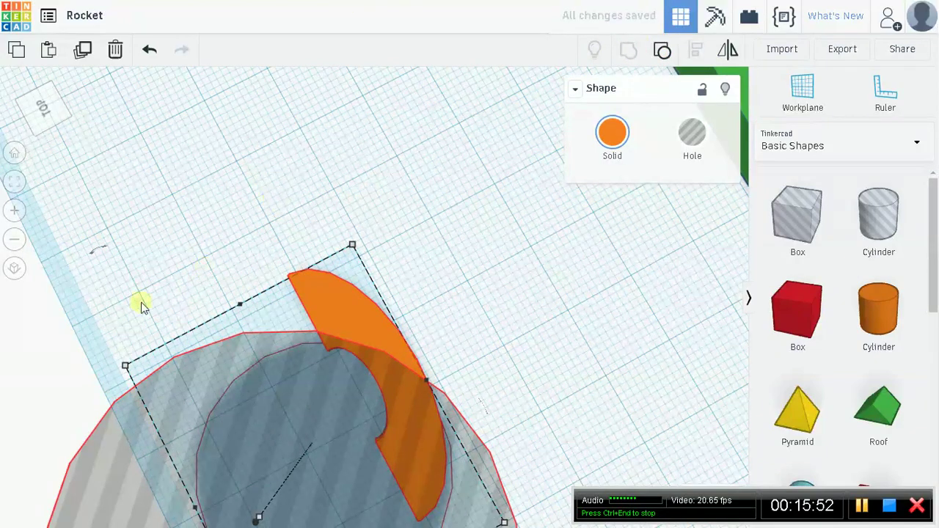
left_click_drag(487, 365, 594, 439)
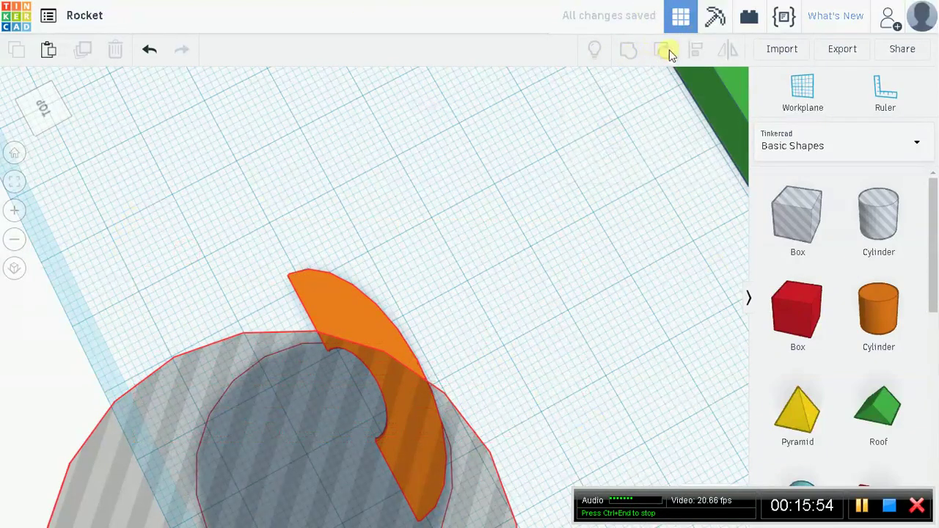
left_click_drag(171, 196, 214, 206)
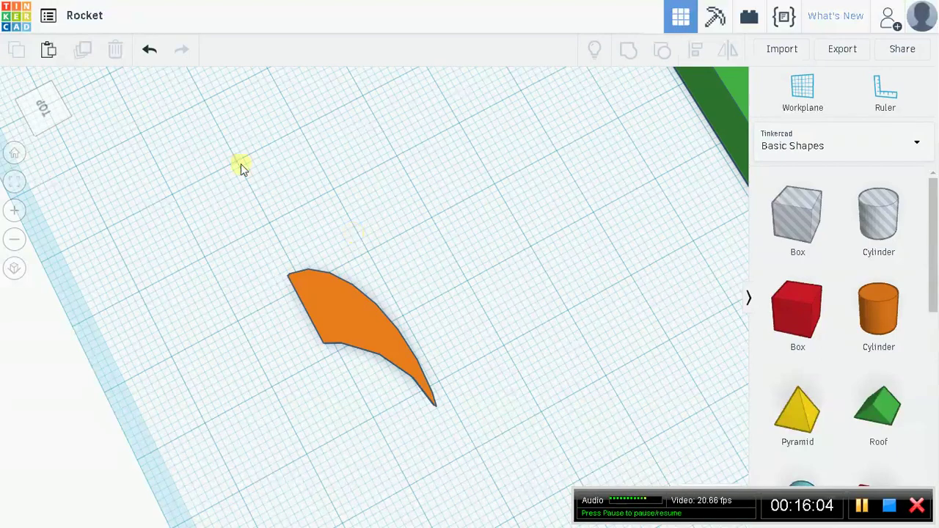
Duplicate the orange fin, move the copy 21 mm and 16.1 mm away, and duplicate again to get a row of three fins
left_click(311, 310)
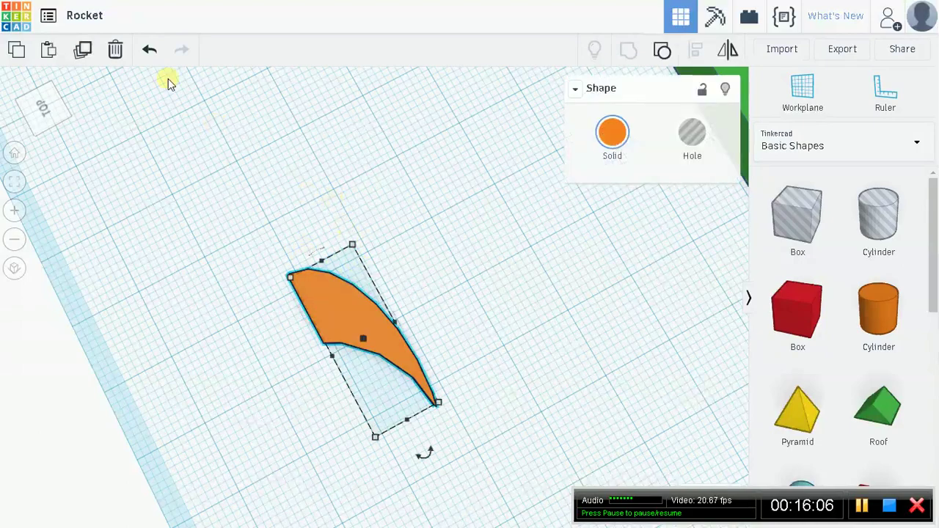
left_click(83, 53)
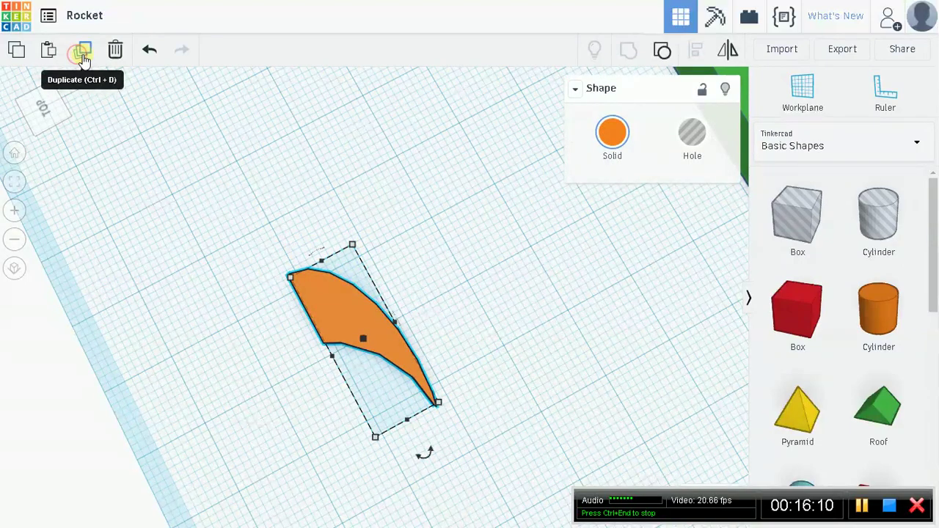
left_click_drag(338, 296, 423, 125)
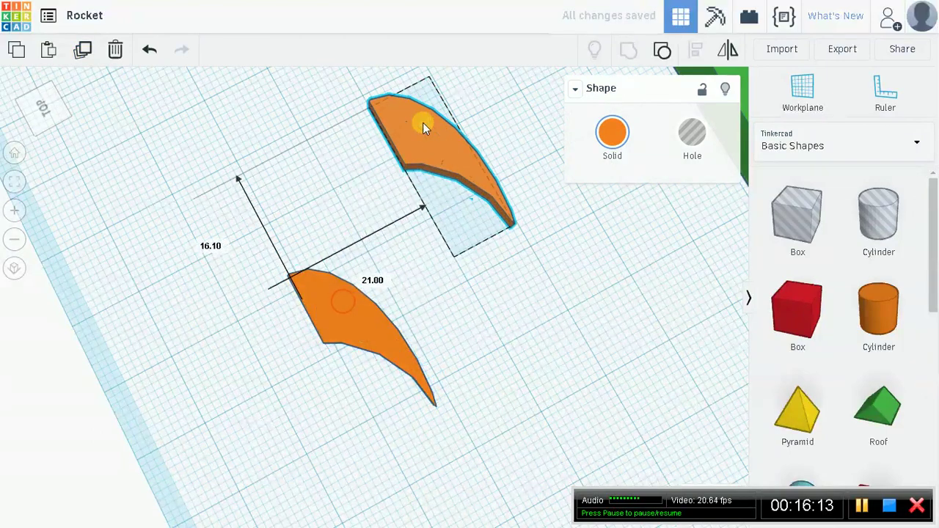
left_click(83, 49)
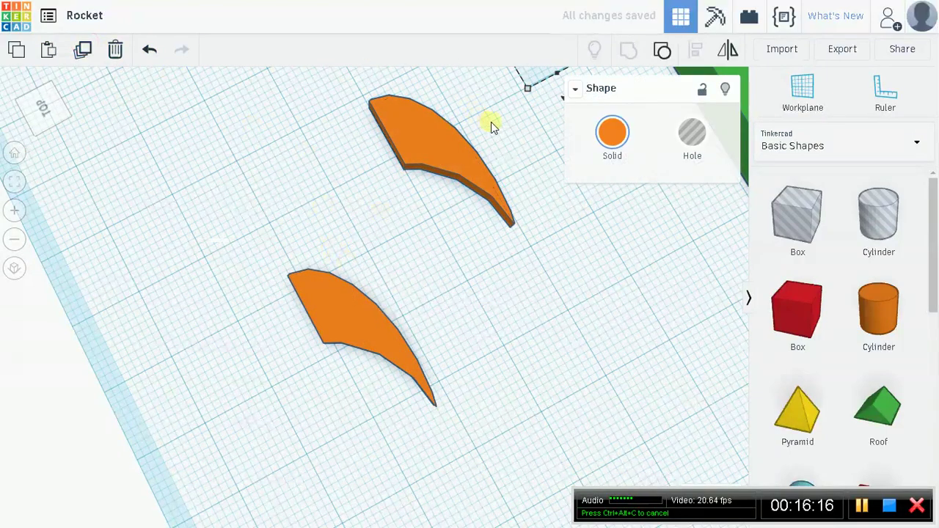
right_click_drag(507, 248, 242, 165)
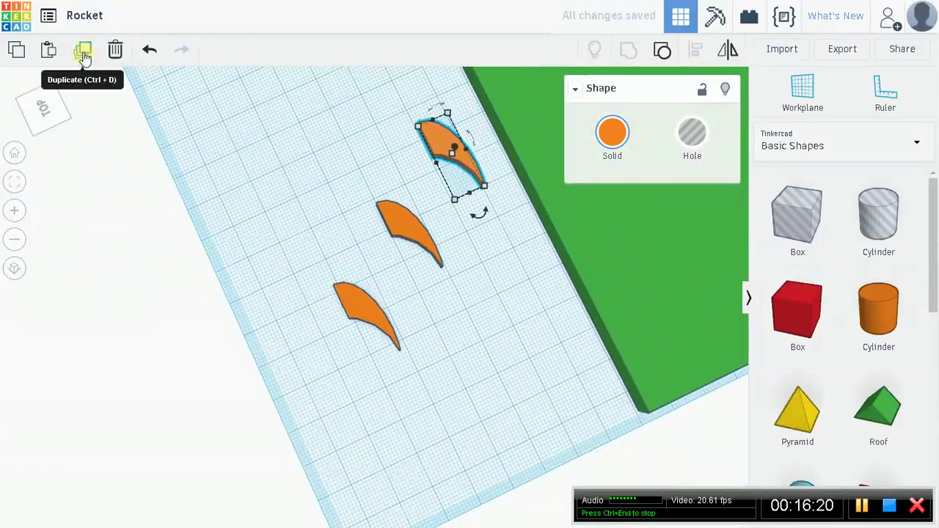
left_click(84, 49)
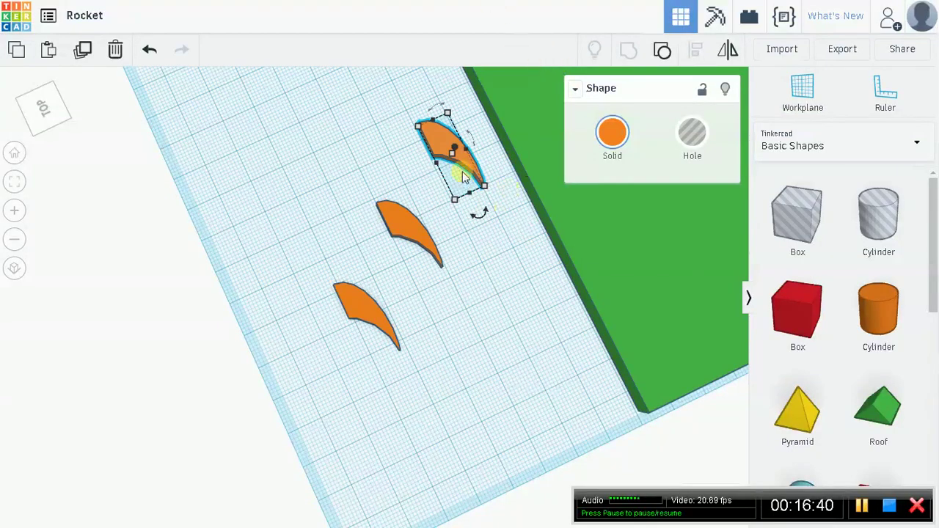
Look over the three orange fins, the green base plate and the gray boxes from above and from a low angle
scroll(492, 382, "down", 1)
scroll(491, 382, "down", 6)
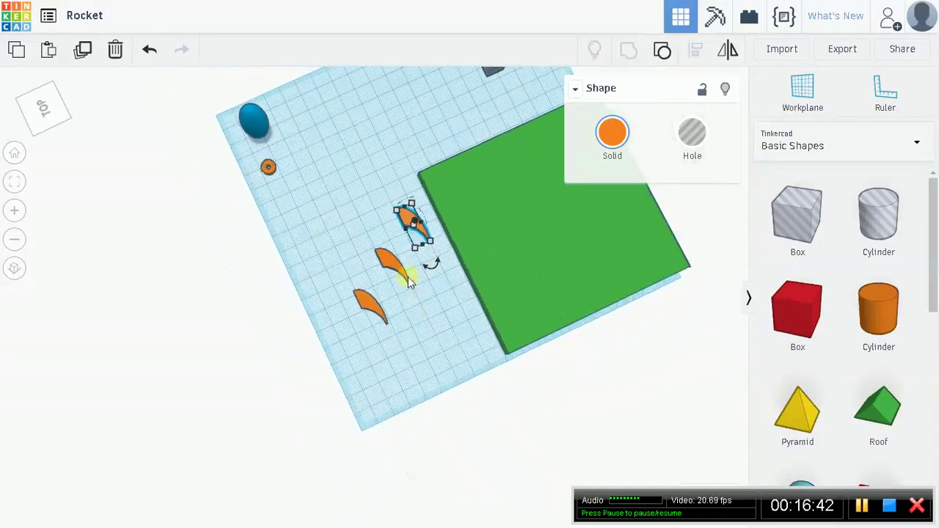
scroll(422, 165, "up", 6)
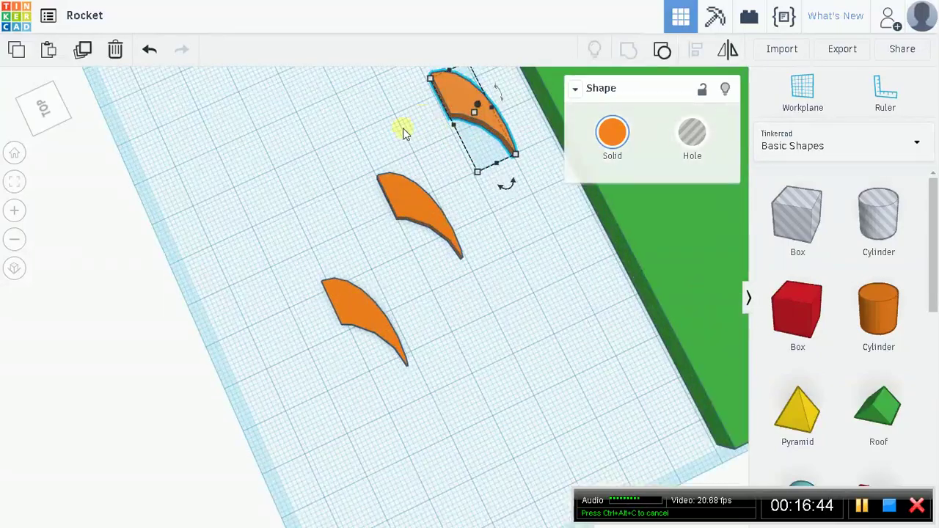
scroll(431, 183, "down", 2)
middle_click_drag(430, 183, 413, 433)
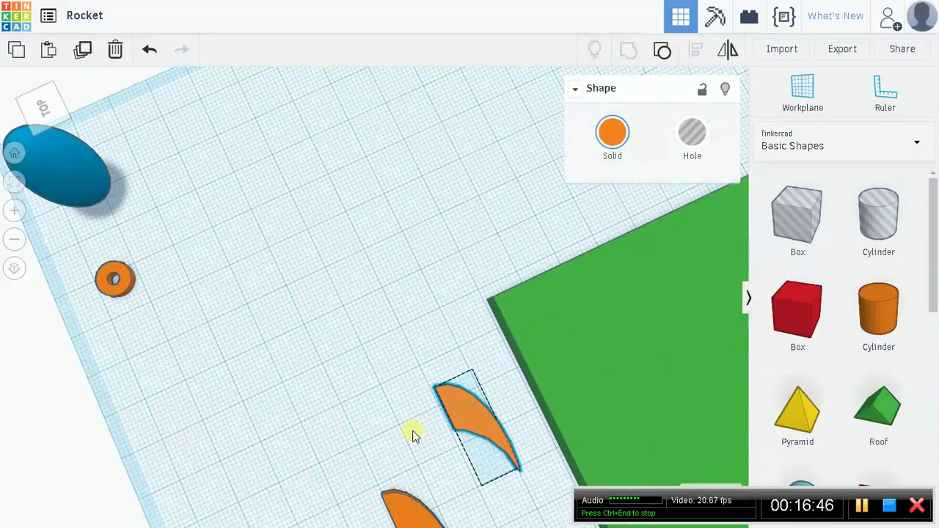
scroll(413, 433, "up", 2)
right_click_drag(418, 136, 423, 117)
middle_click_drag(435, 108, 339, 201)
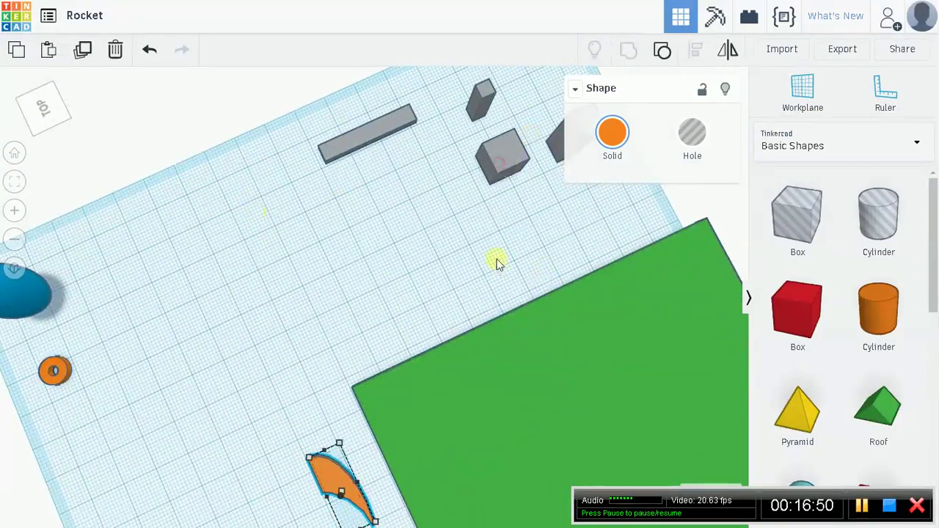
left_click(502, 156)
left_click_drag(487, 265, 463, 260)
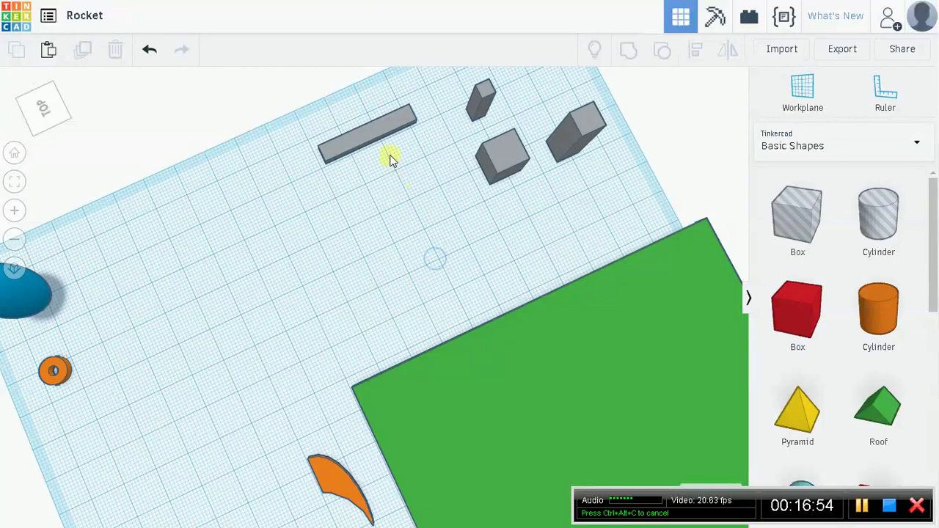
right_click_drag(444, 264, 413, 174)
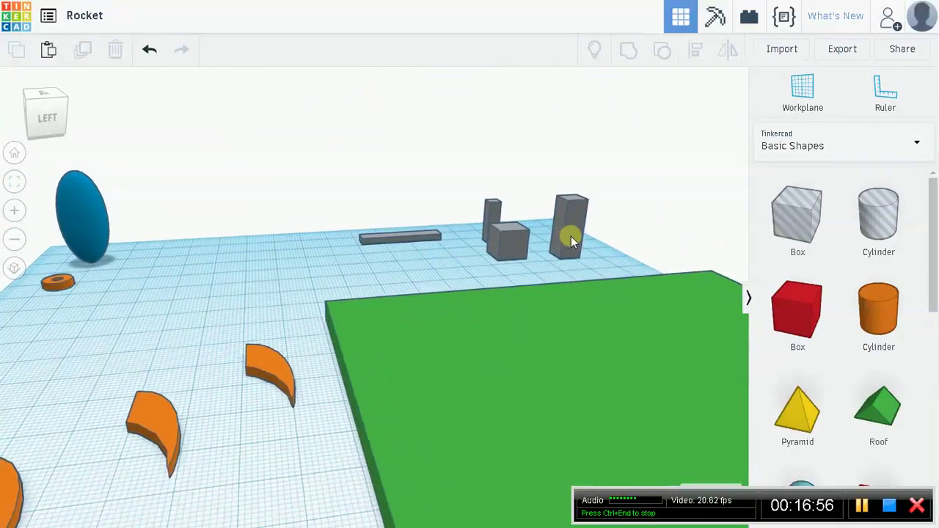
Collapse the shape properties of the tall gray box and move the short gray box onto the green base plate
left_click(571, 229)
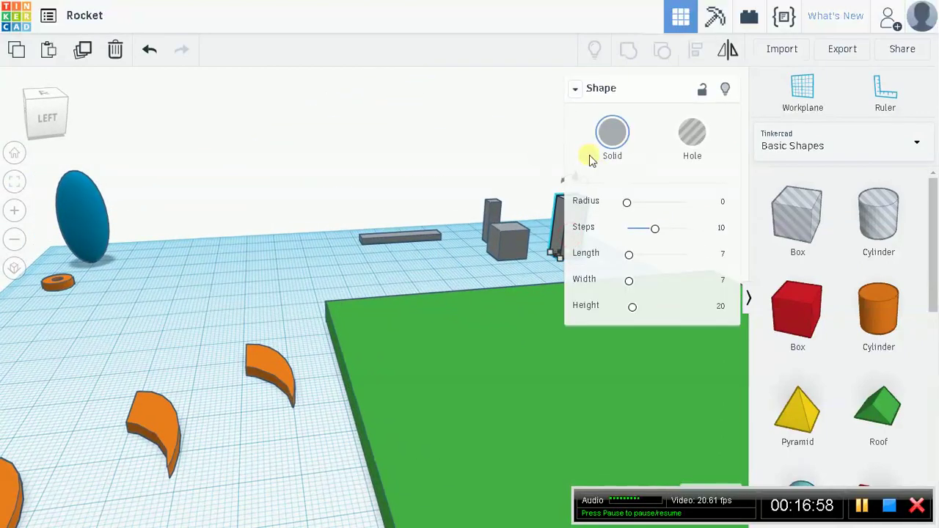
left_click(579, 89)
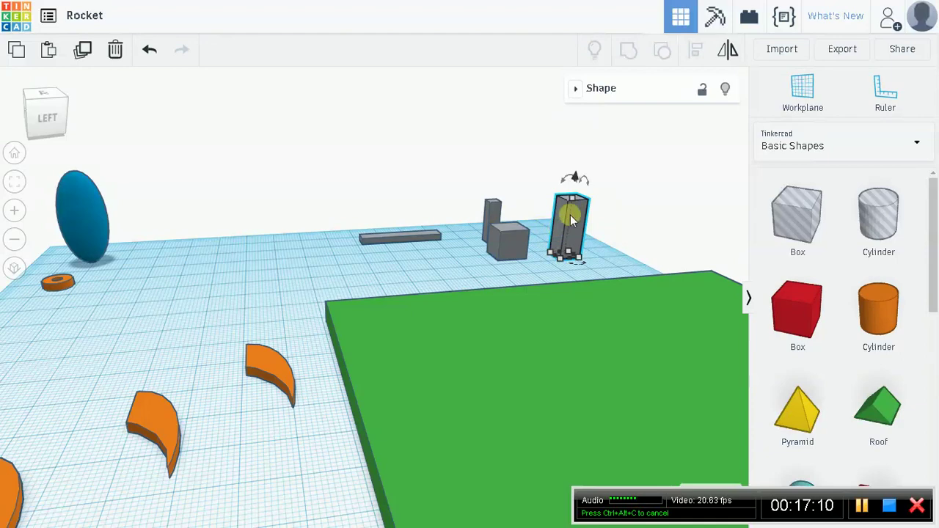
left_click(518, 251)
left_click_drag(518, 243, 582, 320)
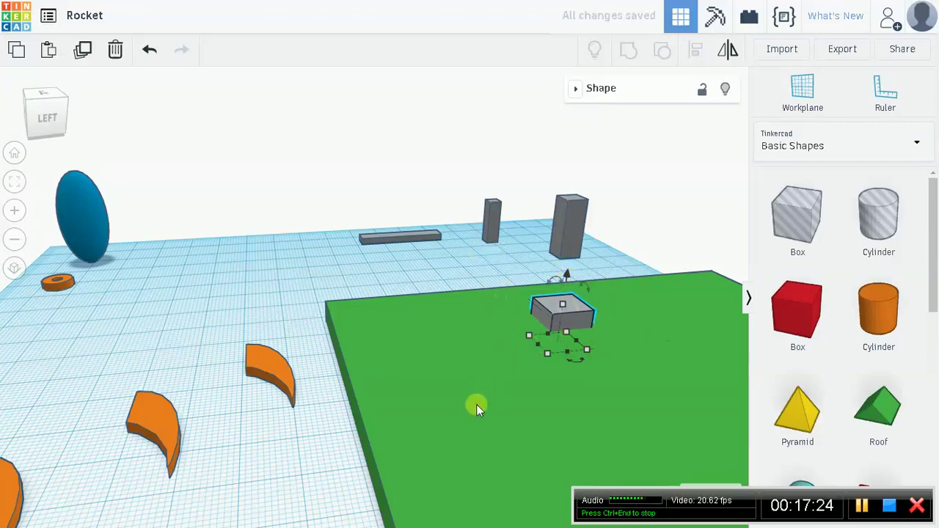
Adjust the green base plate's height slightly and raise the short gray box by 6 mm so it sits on the plate
left_click(470, 374)
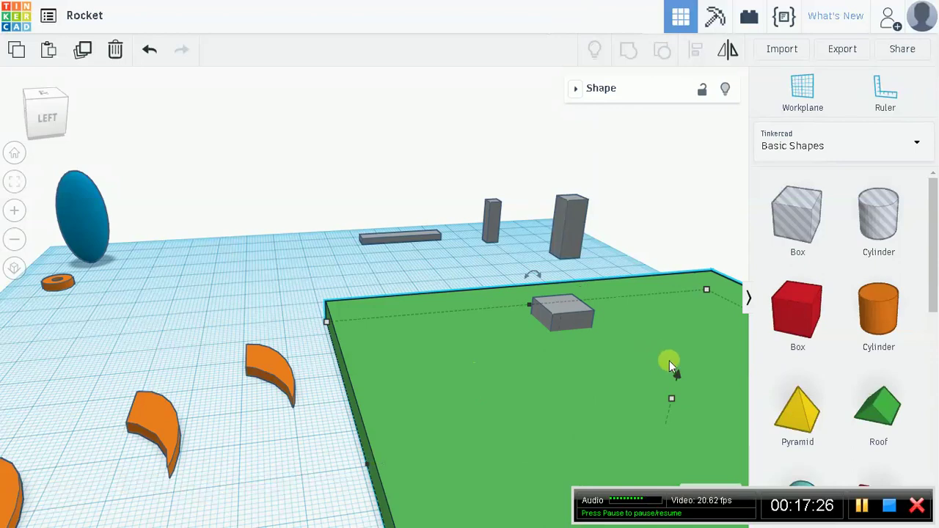
mouse_move(672, 402)
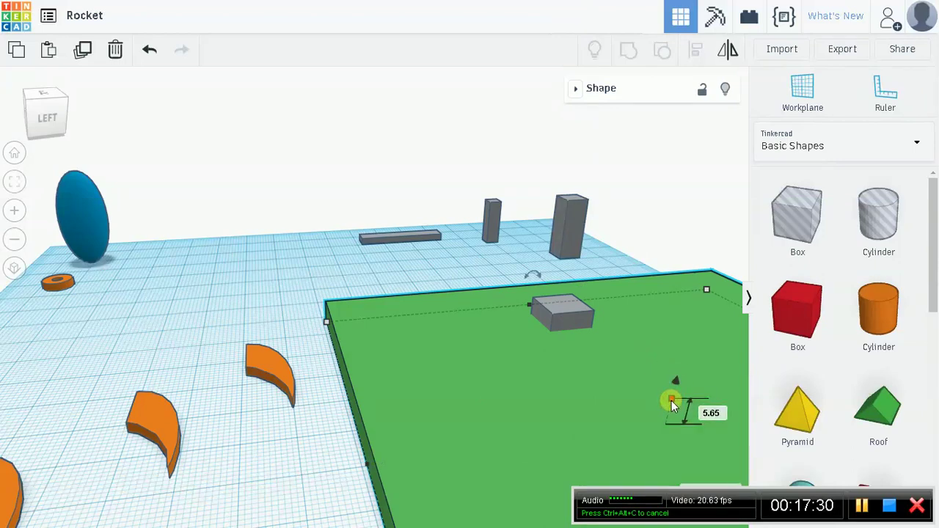
left_click_drag(670, 402, 668, 398)
left_click(569, 312)
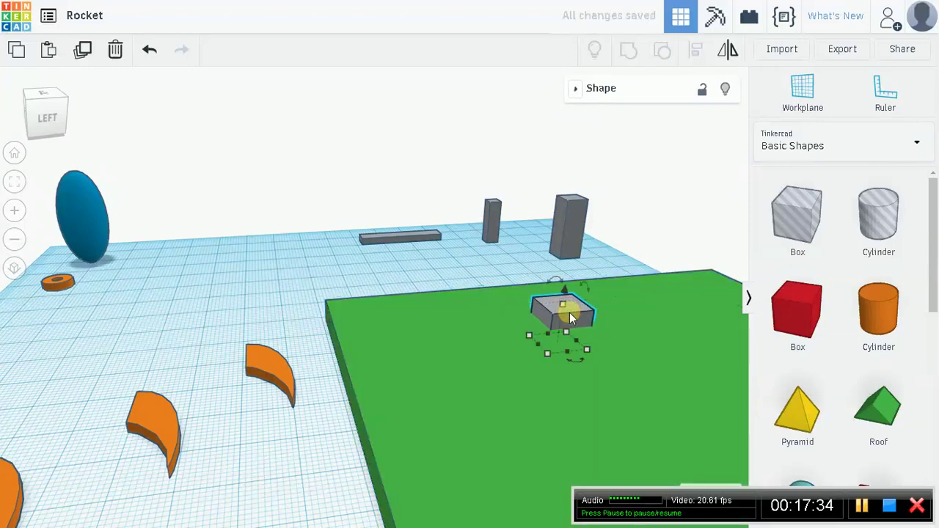
left_click_drag(563, 291, 567, 262)
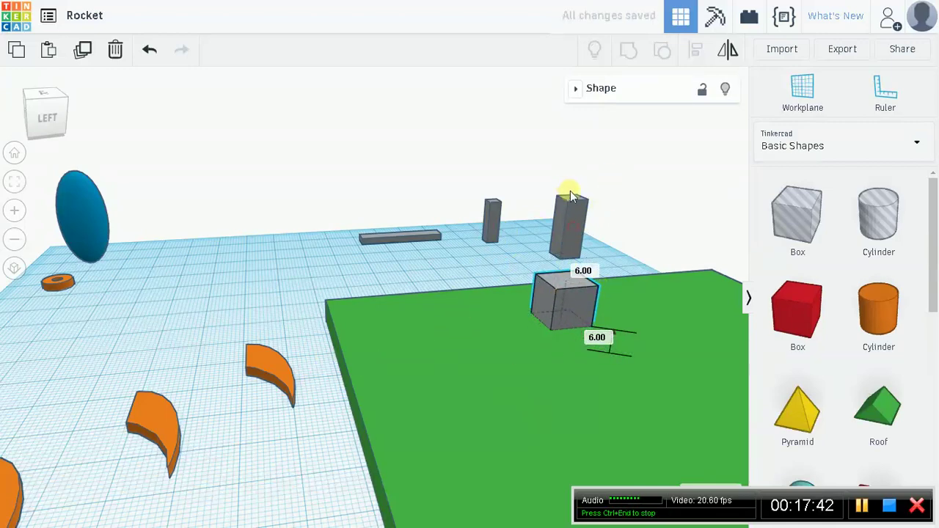
Check the short gray box's height and raise the tall gray box off the workplane to stack on it
left_click(564, 246)
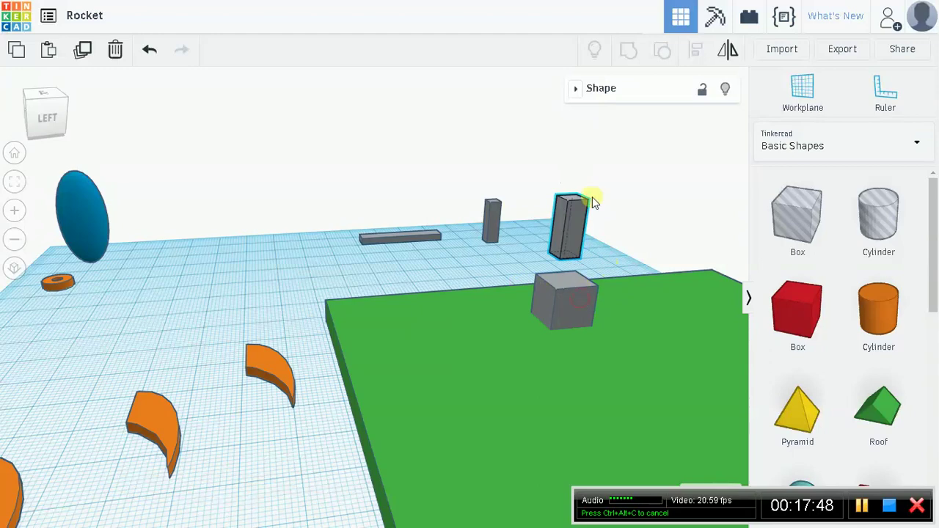
left_click(570, 282)
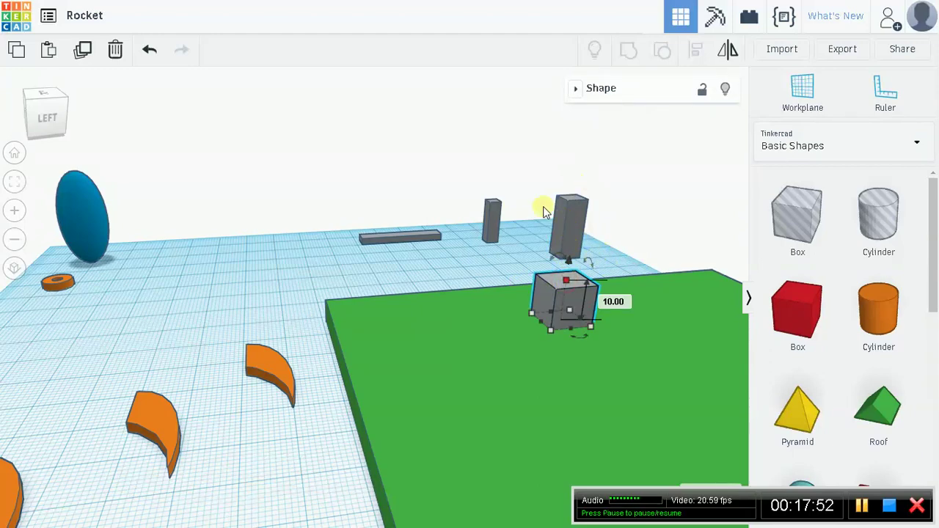
left_click(559, 235)
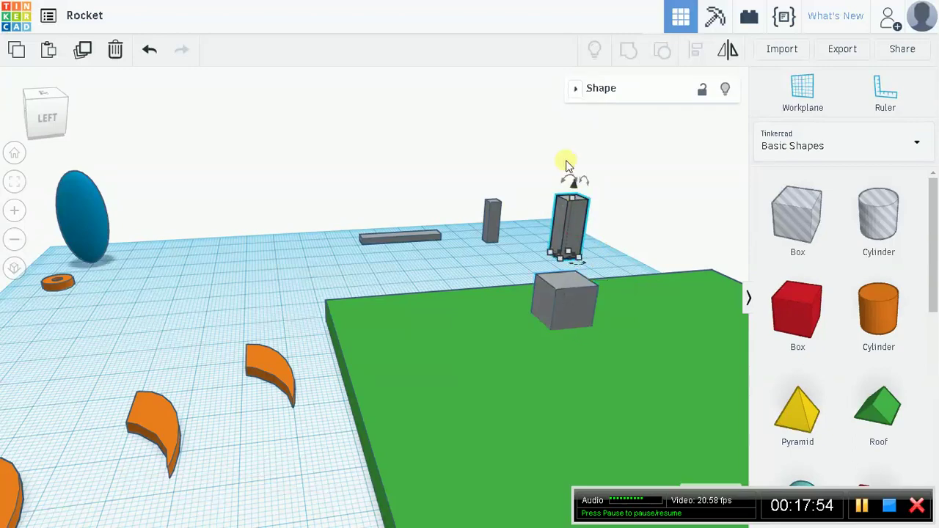
left_click_drag(576, 190, 589, 138)
Move the raised tall gray box about 35.5 mm and 55.5 mm across so it stands over the short gray box
right_click_drag(646, 233, 693, 322)
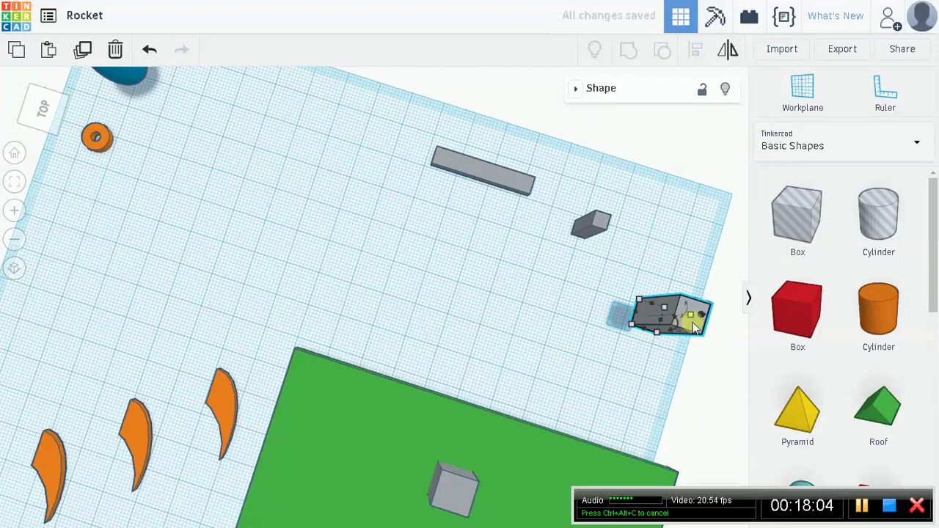
left_click_drag(693, 322, 473, 514)
scroll(552, 381, "down", 3)
scroll(532, 297, "down", 3)
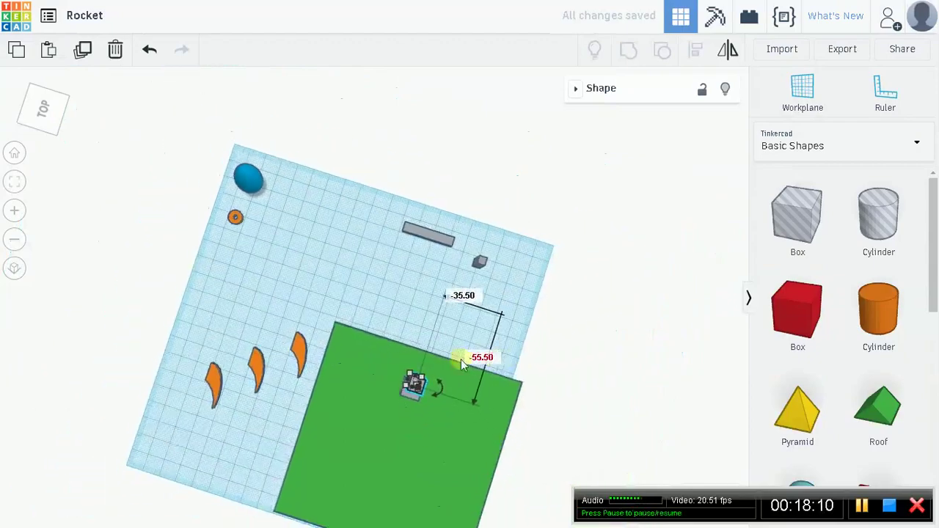
scroll(443, 350, "down", 1)
scroll(436, 341, "up", 1)
scroll(436, 340, "up", 3)
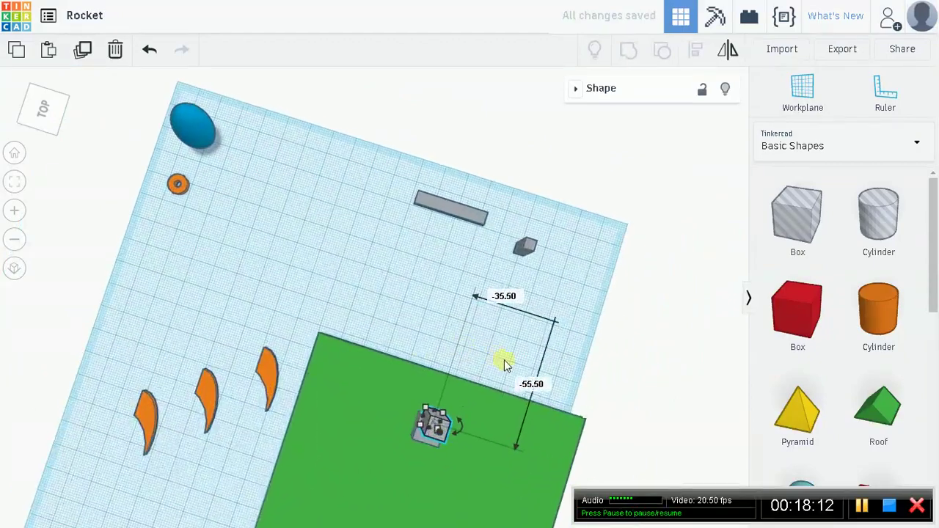
scroll(513, 346, "down", 5)
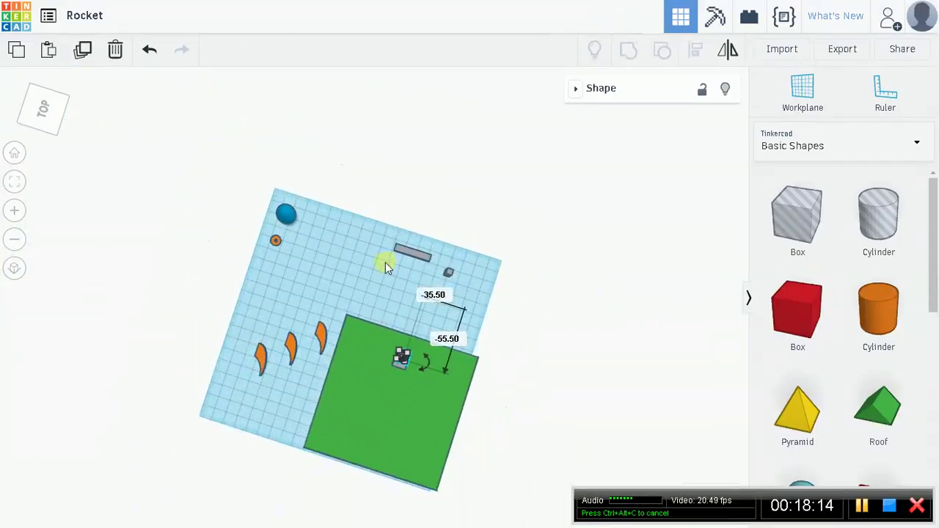
scroll(429, 321, "up", 5)
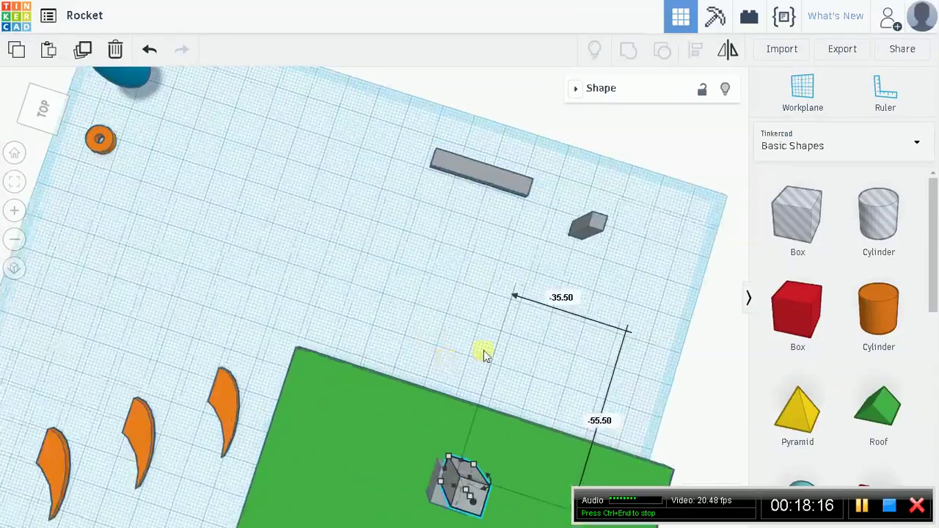
scroll(532, 383, "down", 3)
scroll(531, 377, "up", 4)
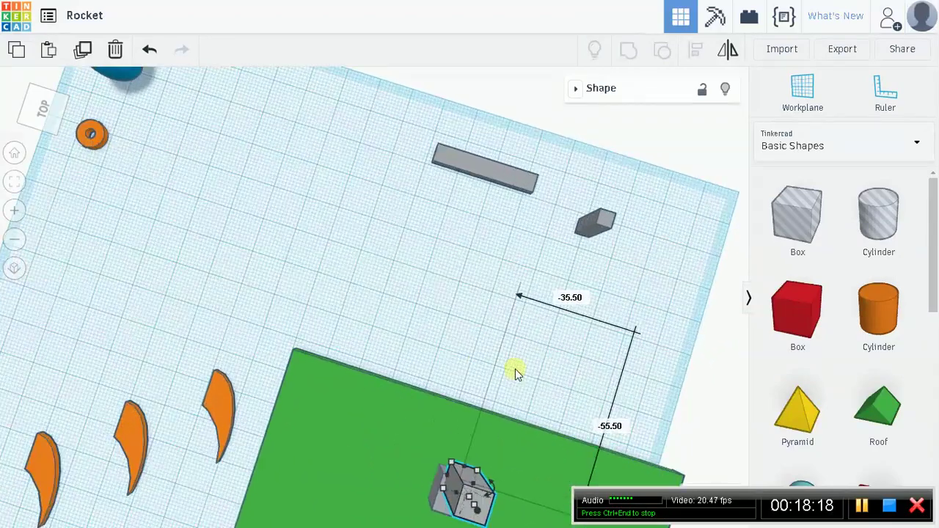
scroll(518, 378, "up", 3)
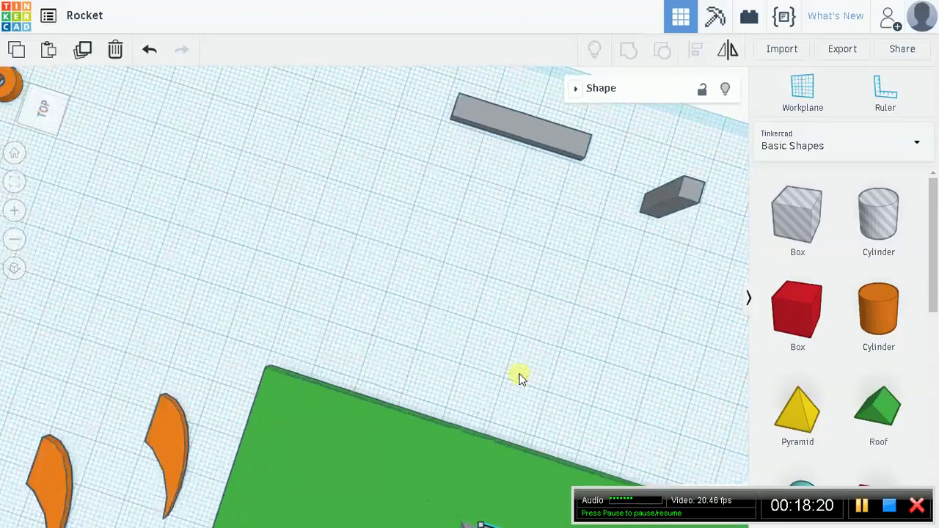
scroll(519, 378, "down", 2)
scroll(519, 378, "down", 5)
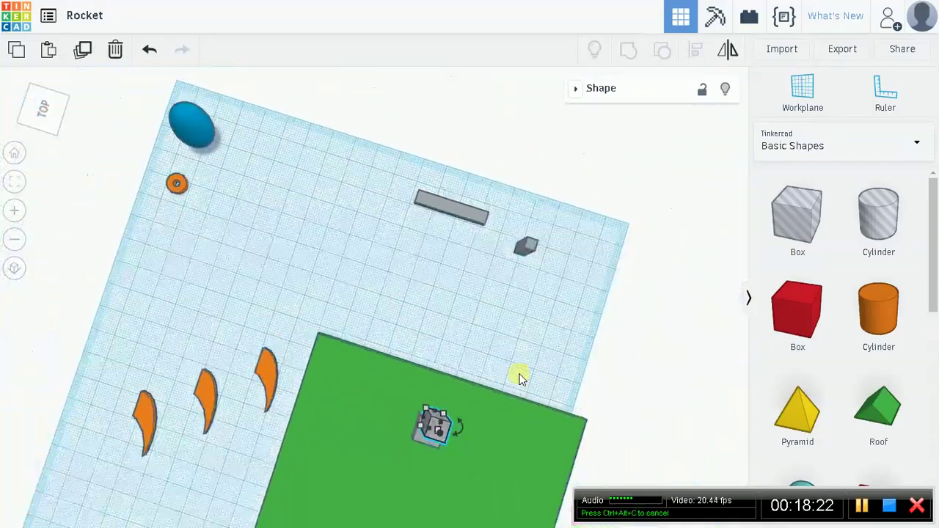
middle_click_drag(518, 378, 537, 335)
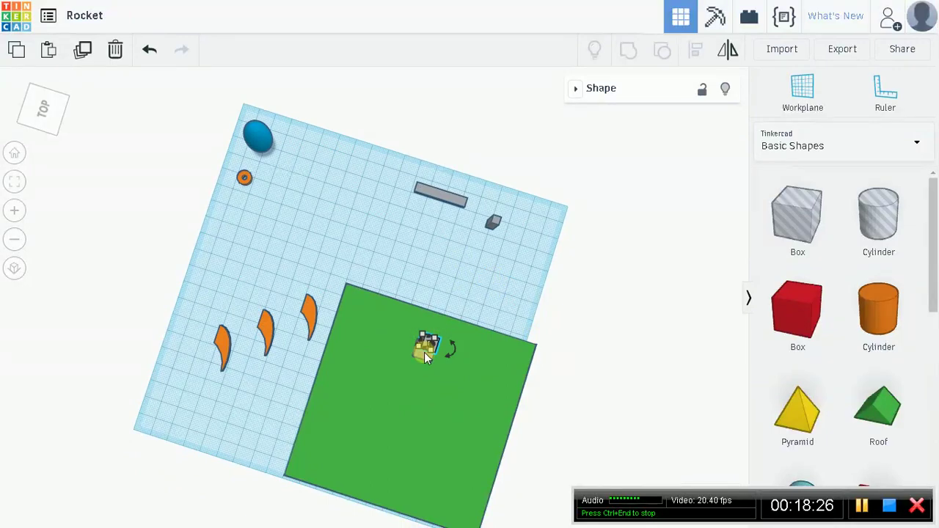
Align the tall gray box and the short gray box beneath it to a common centre along both horizontal axes
mouse_move(425, 352)
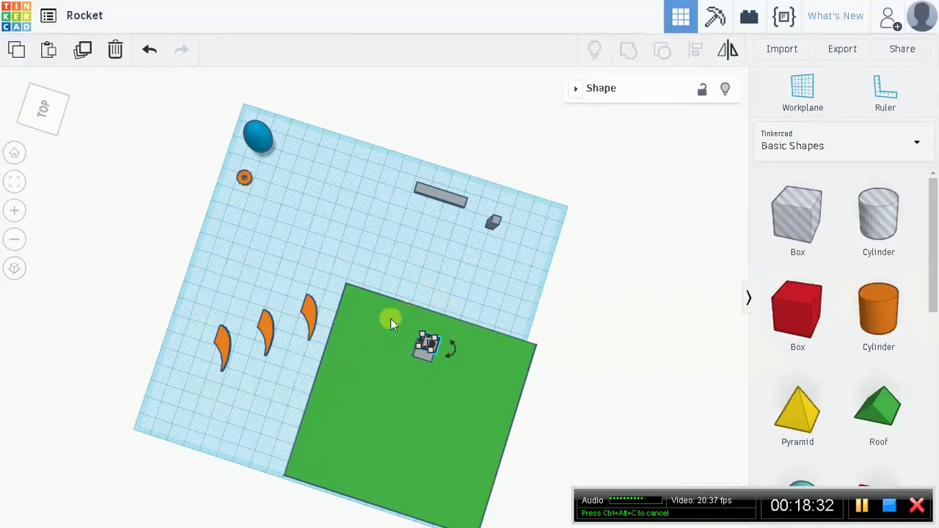
left_click_drag(349, 279, 453, 370)
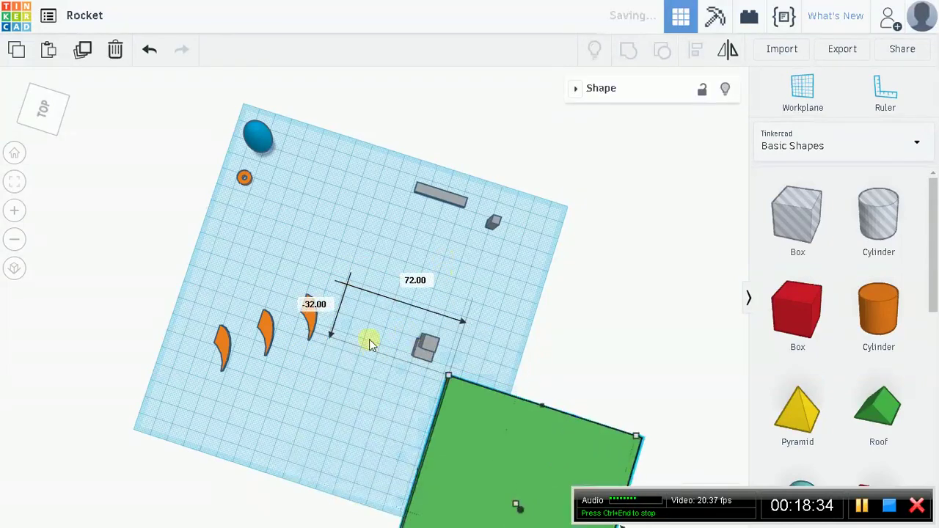
key("ctrl+z")
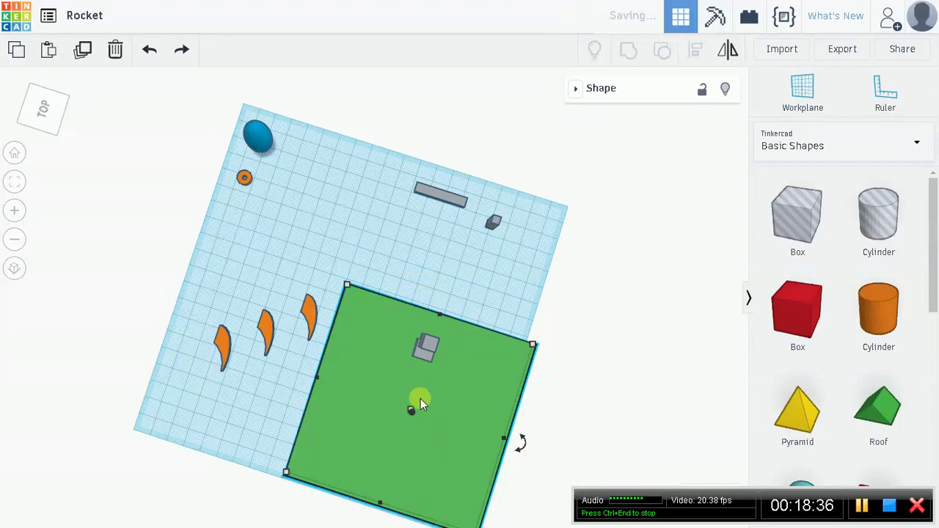
left_click(429, 345)
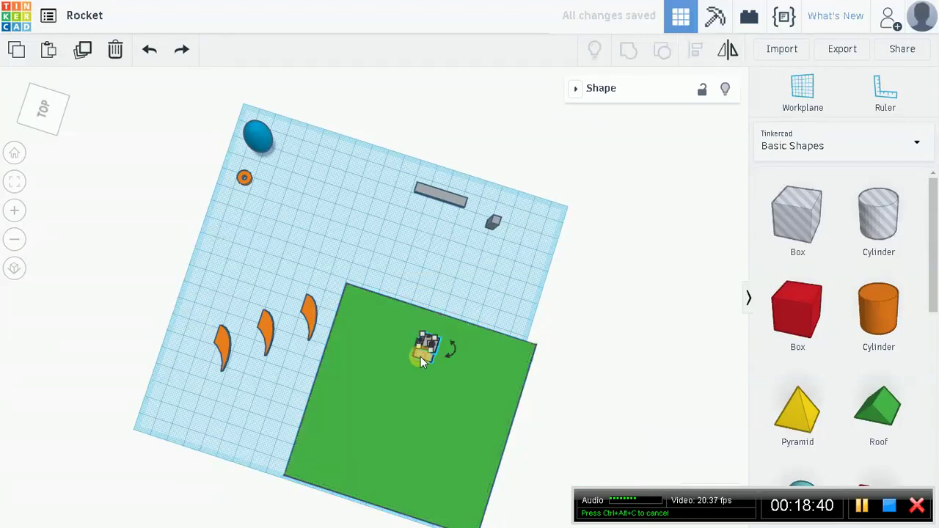
left_click(421, 357, "shift")
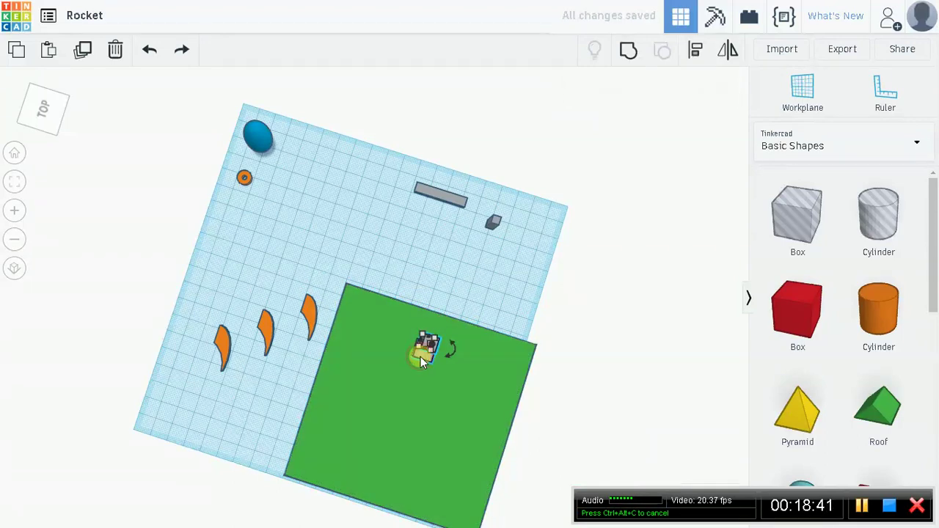
left_click(699, 53)
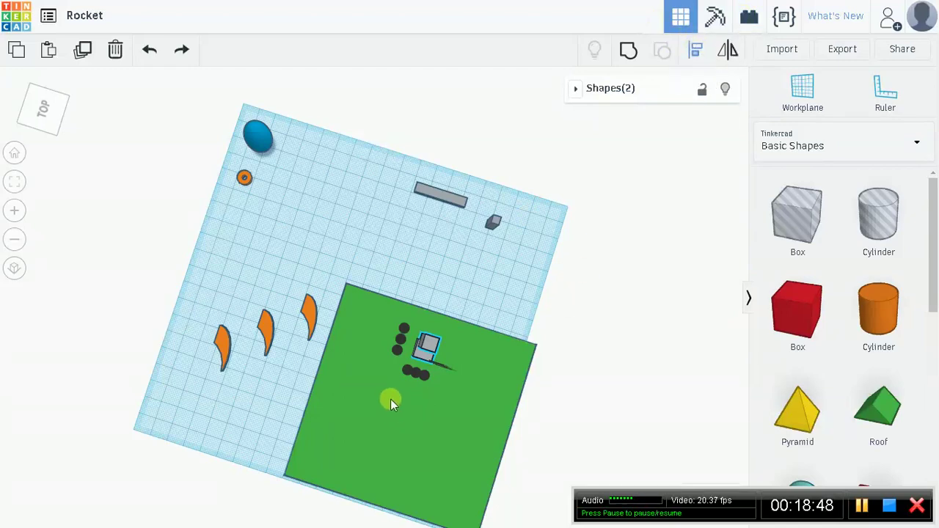
left_click(402, 336)
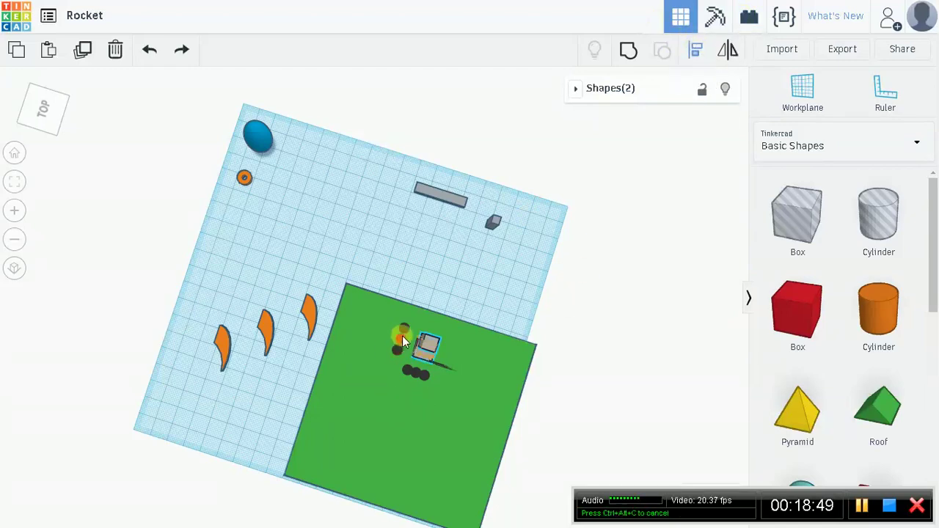
left_click(414, 371)
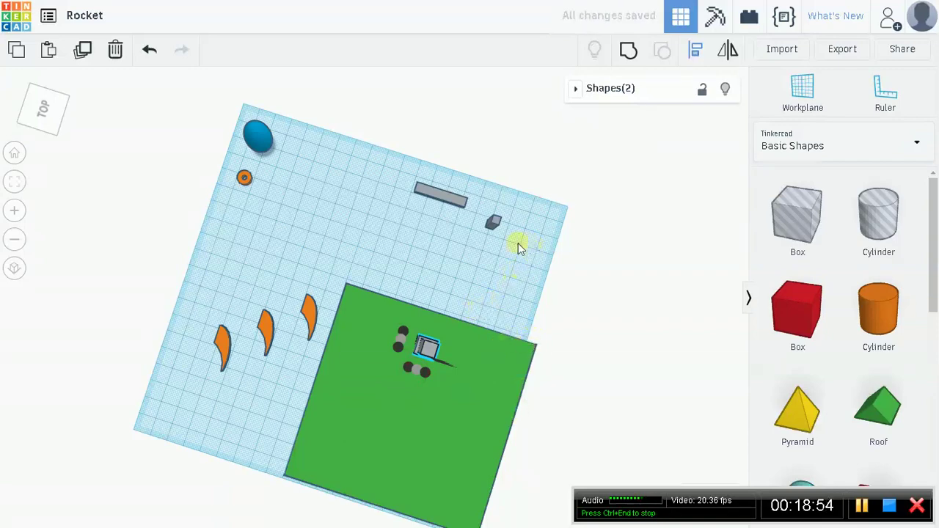
Check the heights of the two stacked gray boxes and raise the separate thin upright gray box 36 mm off the workplane
left_click(491, 224)
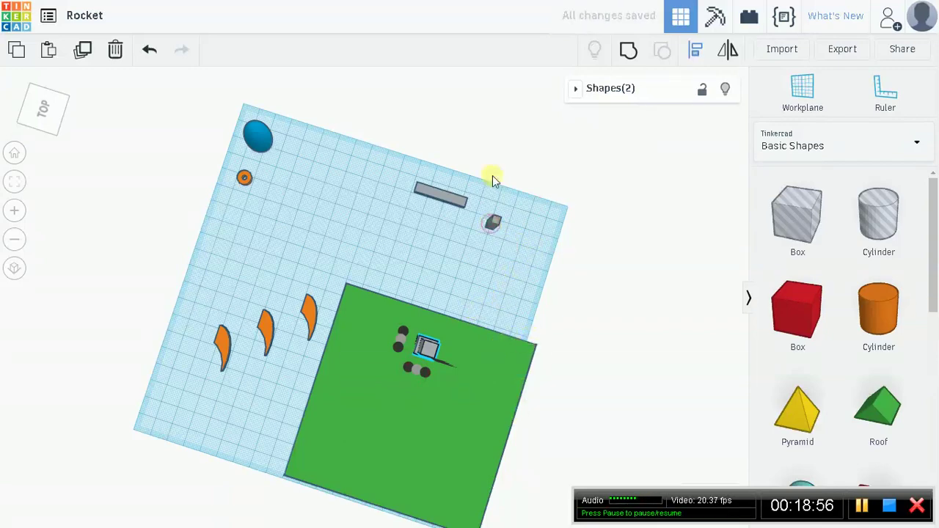
right_click_drag(570, 360, 430, 266)
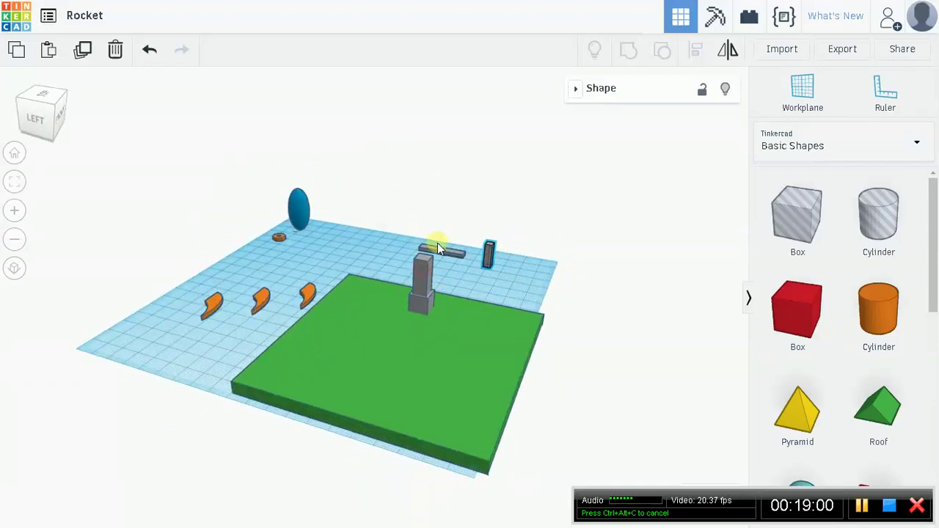
left_click(424, 253)
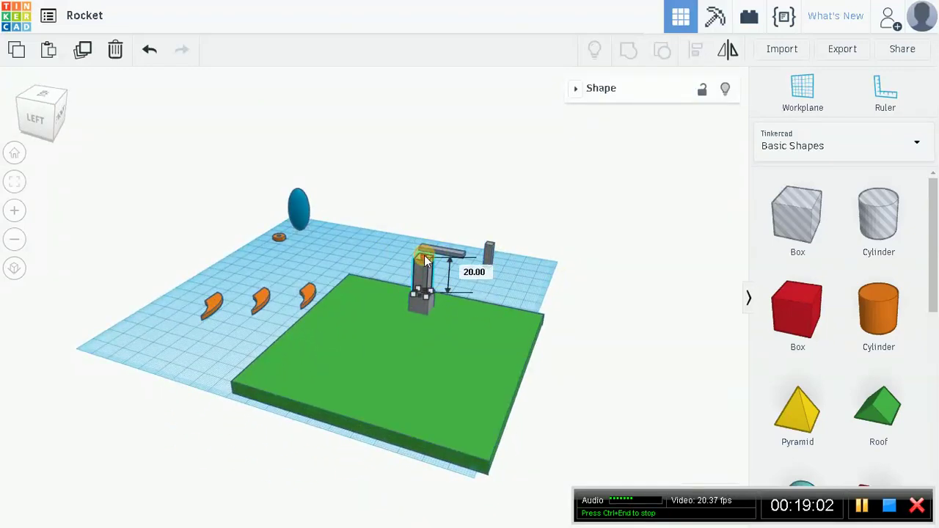
left_click(422, 305)
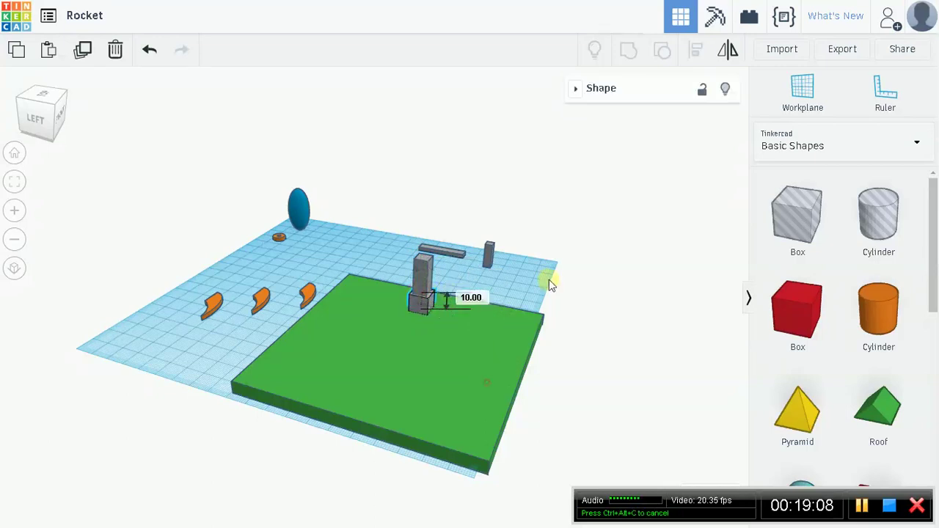
left_click(487, 384)
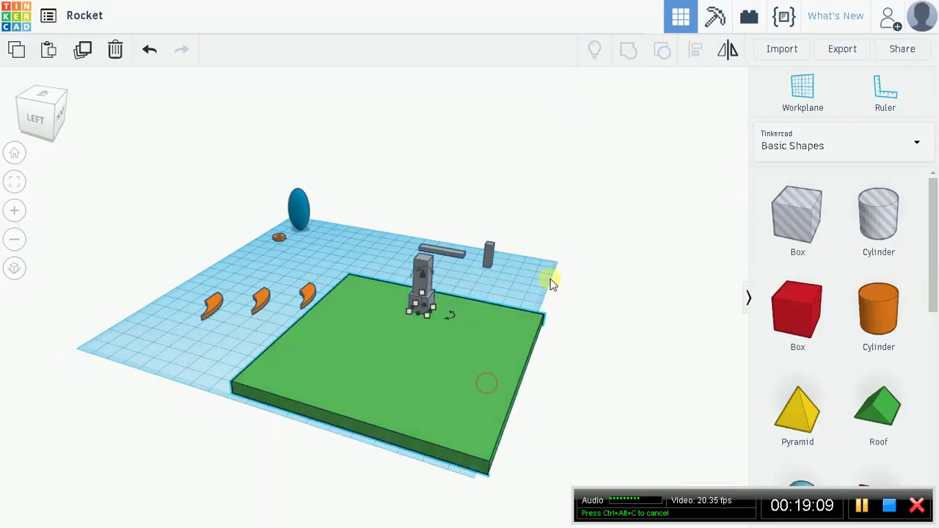
left_click(490, 258)
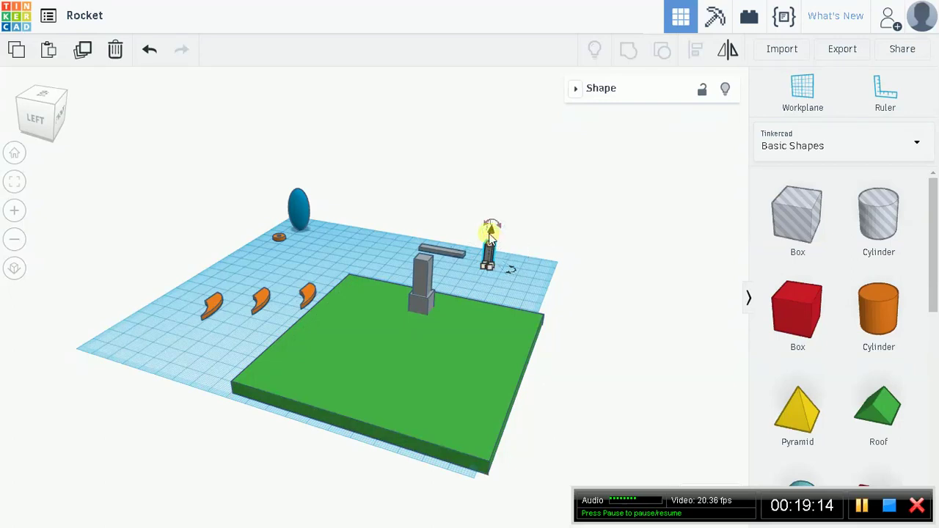
left_click_drag(492, 233, 503, 177)
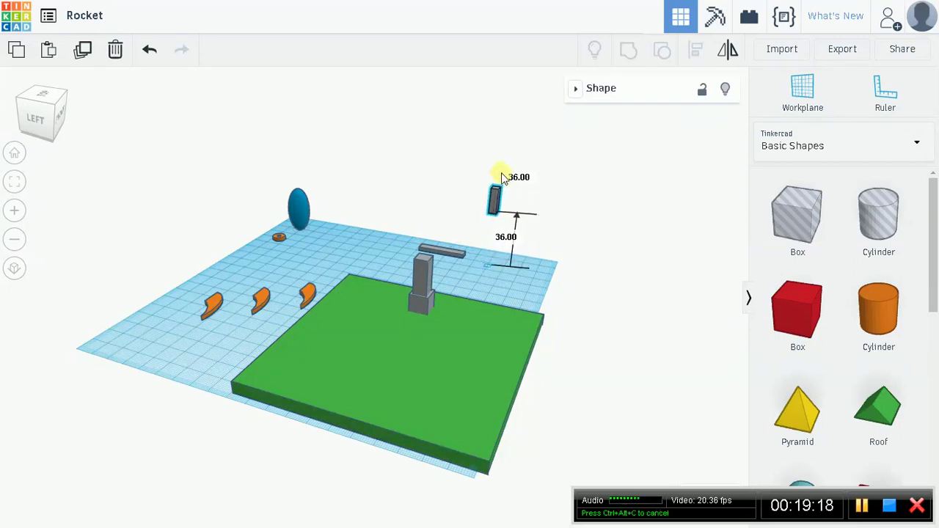
Nudge the raised thin gray box across the workplane and over the green plate until it is next to the stacked boxes
right_click_drag(576, 277, 533, 403)
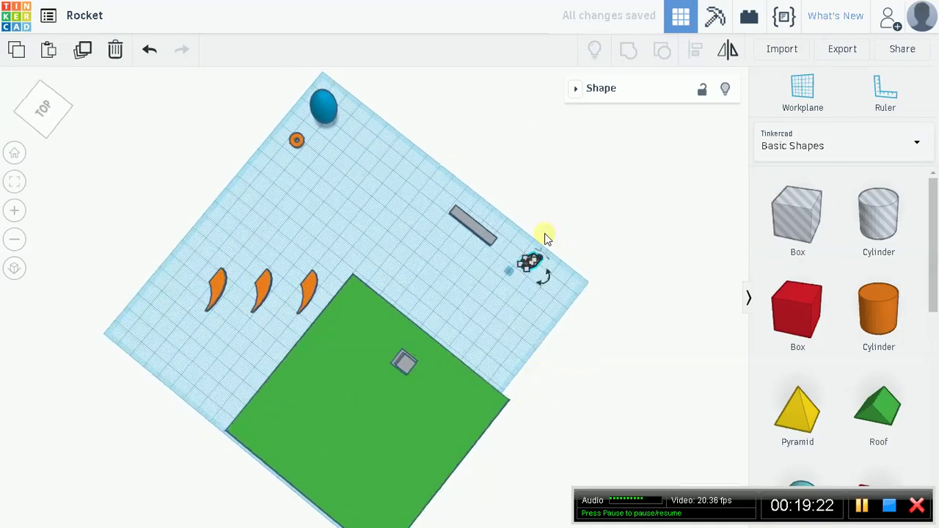
key("Left")
key("Left")
key("Left")
key("Left")
key("Down")
key("Down")
key("Down")
key("Down")
key("Down")
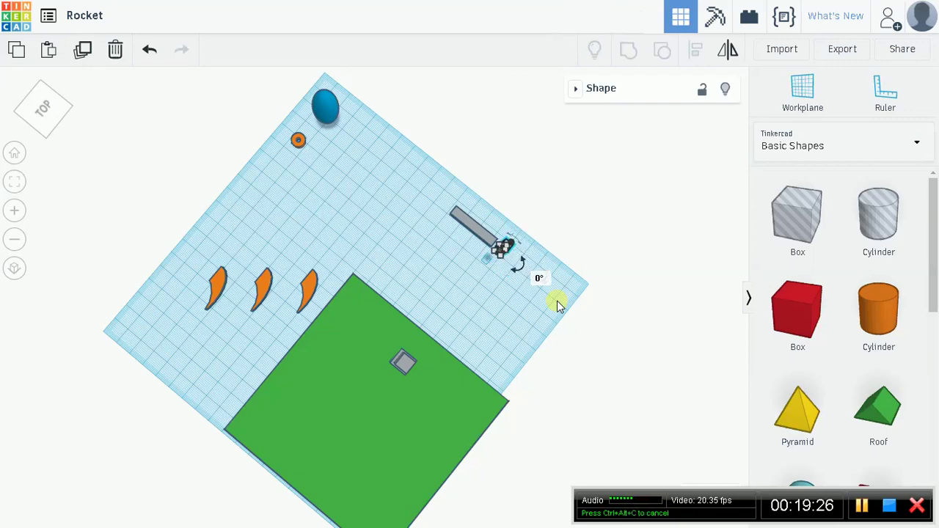
key("Down")
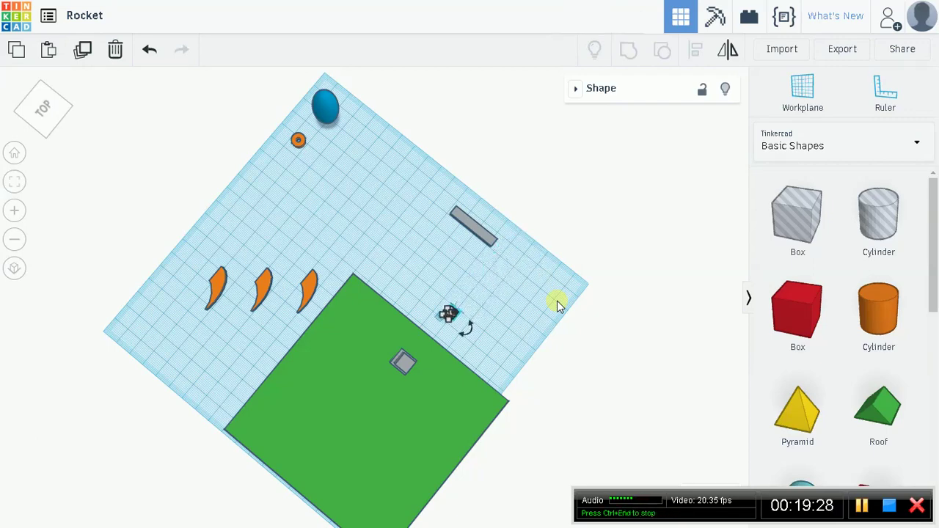
key("Down")
key("Down")
key("Down")
key("Down")
key("Down")
key("Down")
key("Down")
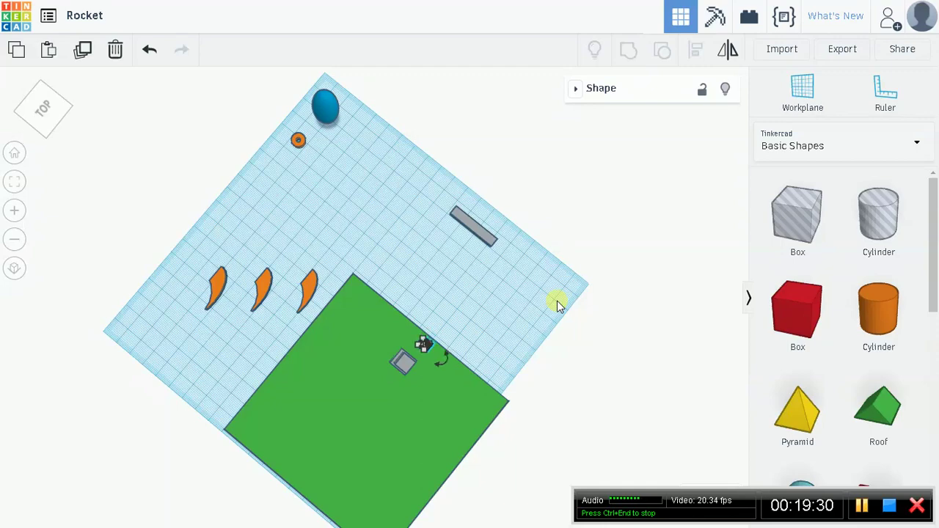
Align the raised thin gray box and the tall gray box to a common centre along both horizontal axes, then clear the selection
left_click(403, 365, "shift")
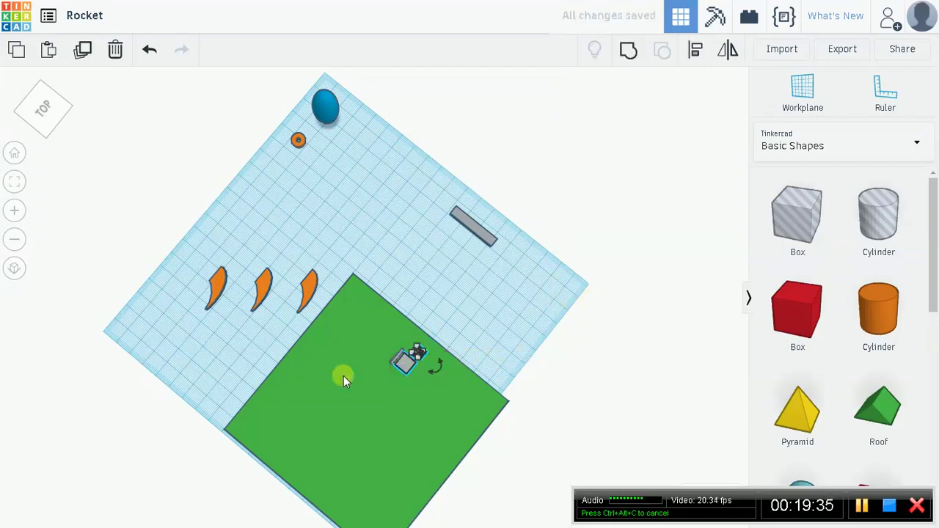
left_click(695, 49)
left_click(390, 340)
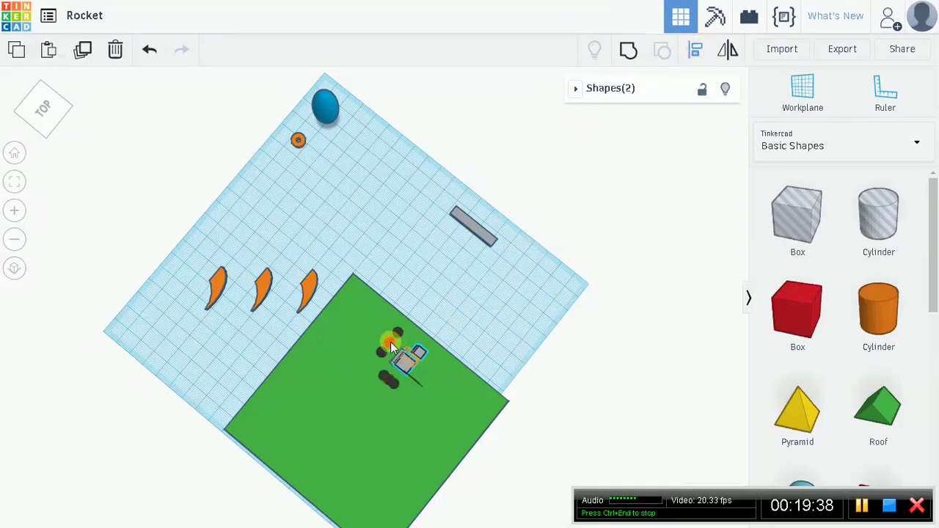
left_click(391, 374)
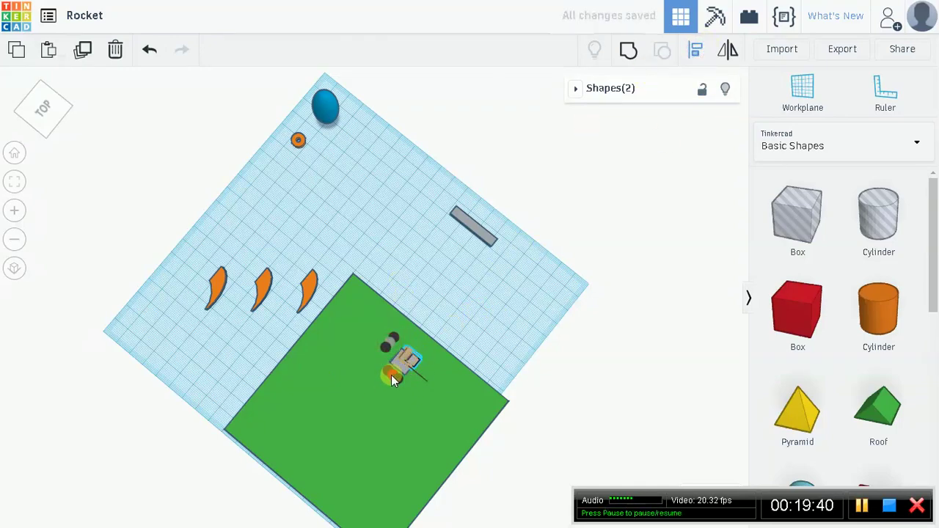
left_click(391, 375)
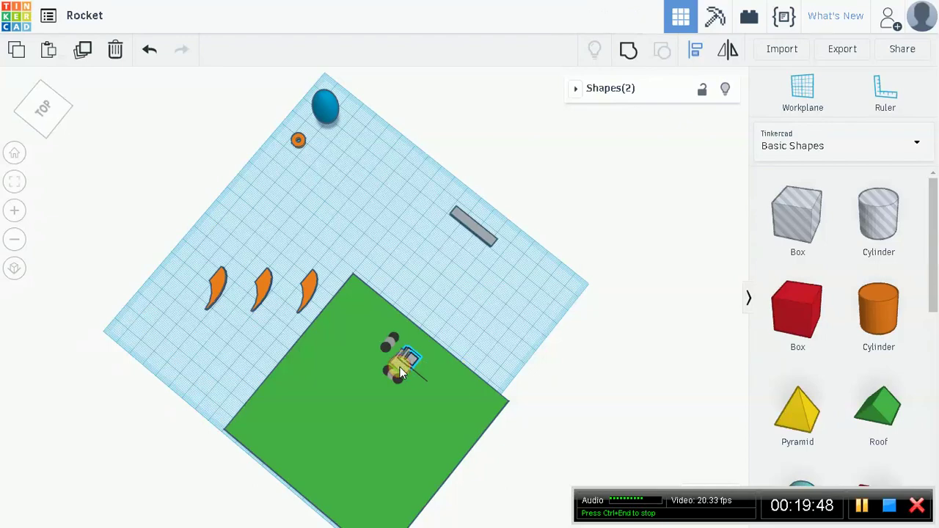
left_click(625, 322)
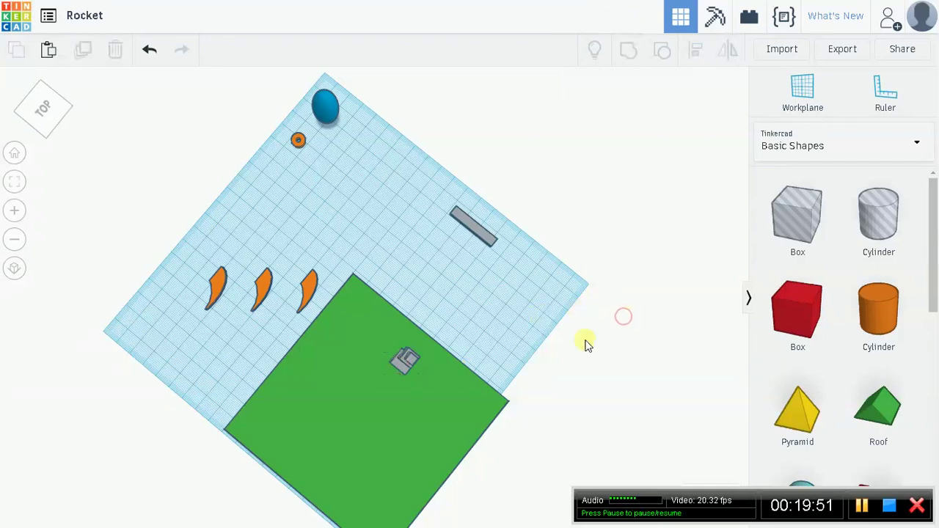
Align all three stacked gray boxes to a common centre along both horizontal axes, then clear the selection
left_click(405, 361)
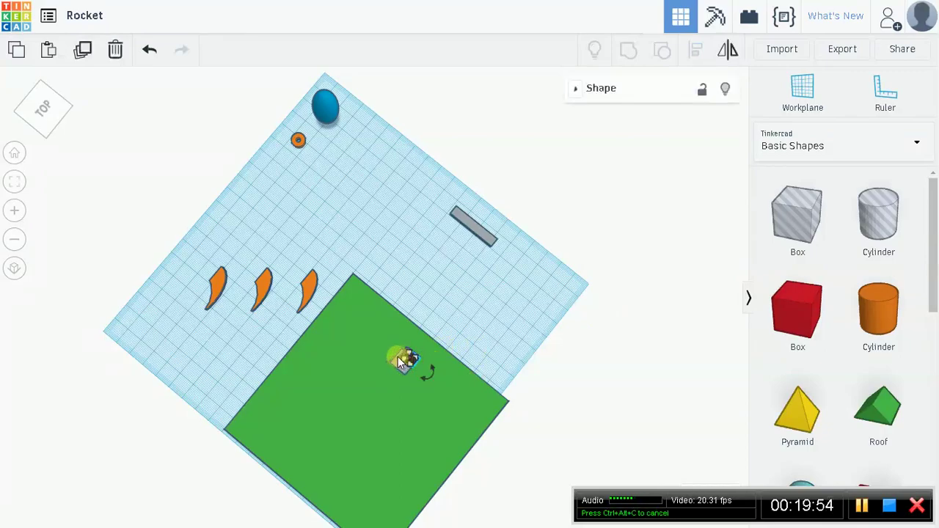
scroll(430, 411, "up", 5)
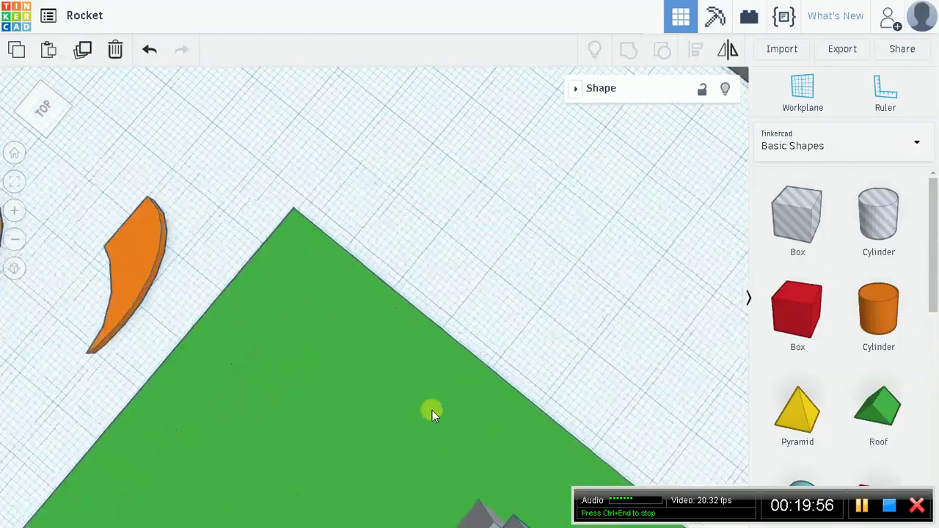
scroll(541, 297, "up", 8)
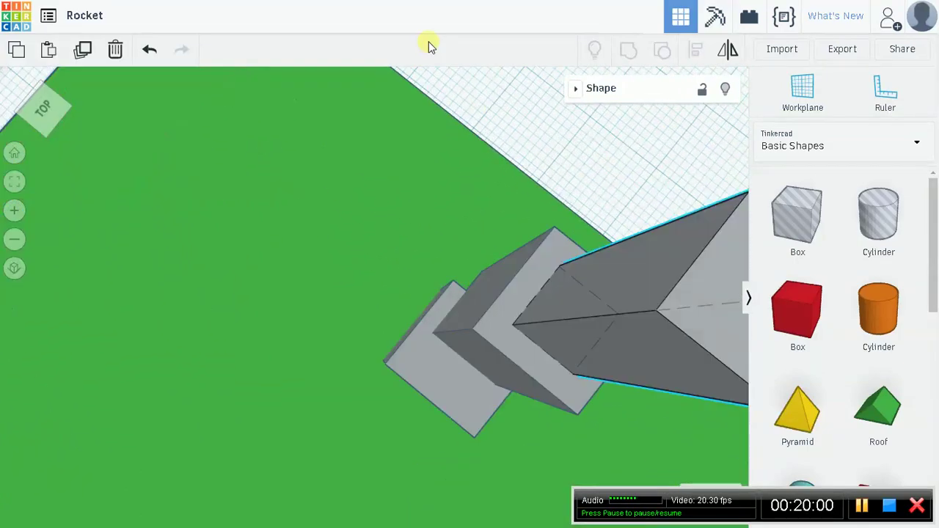
left_click(489, 325)
left_click(434, 356, "shift")
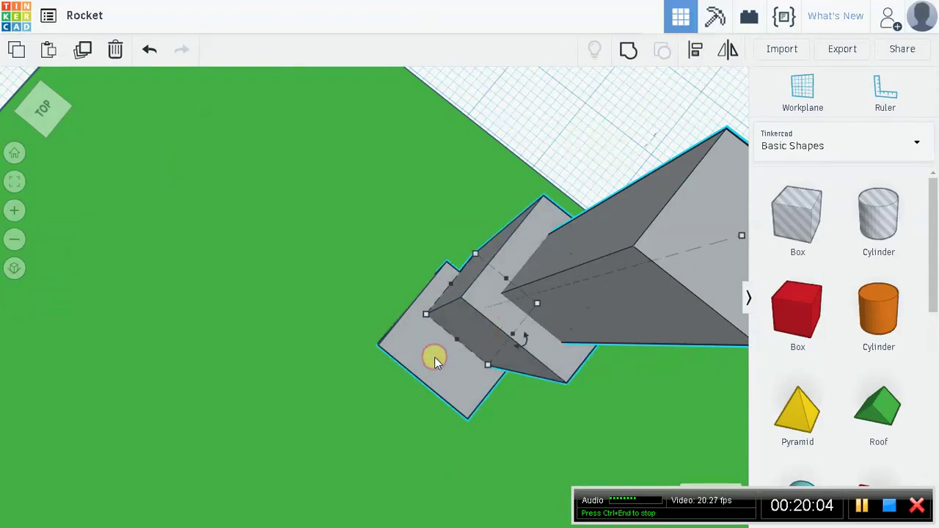
left_click(422, 369, "shift")
left_click(692, 51)
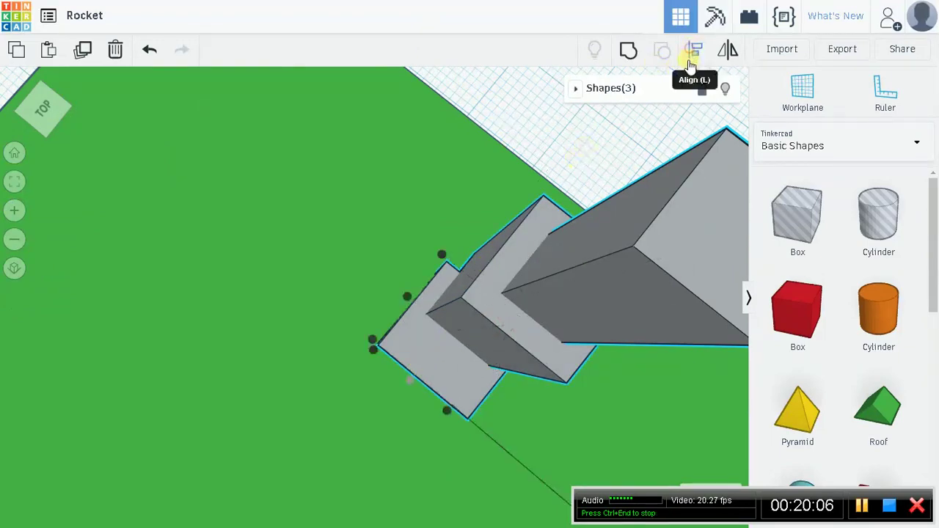
left_click(407, 298)
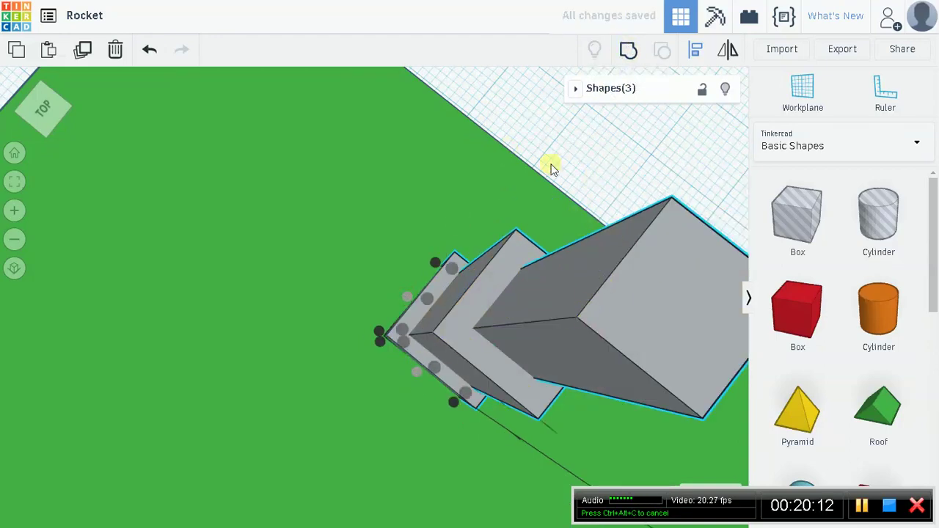
left_click(588, 162)
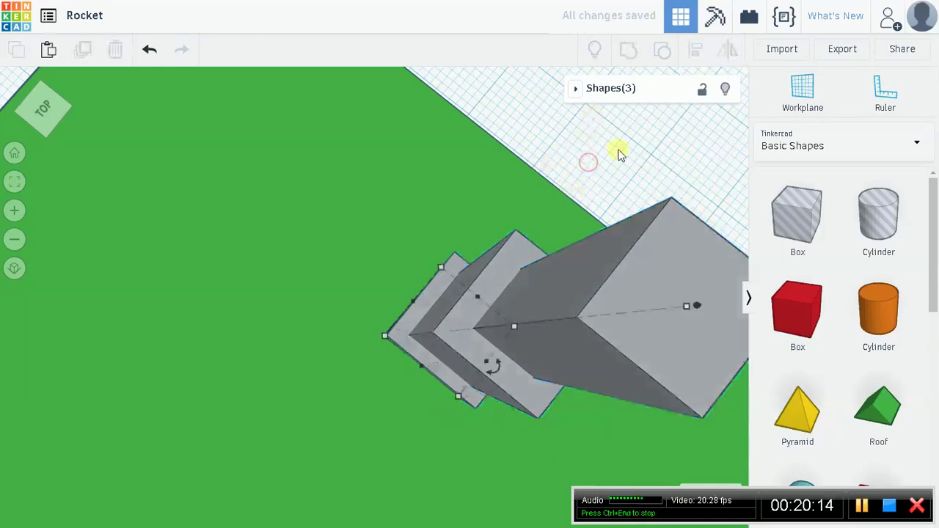
Raise the long flat gray bar lying beyond the green plate 51 mm off the workplane
scroll(612, 308, "down", 2)
scroll(616, 316, "down", 4)
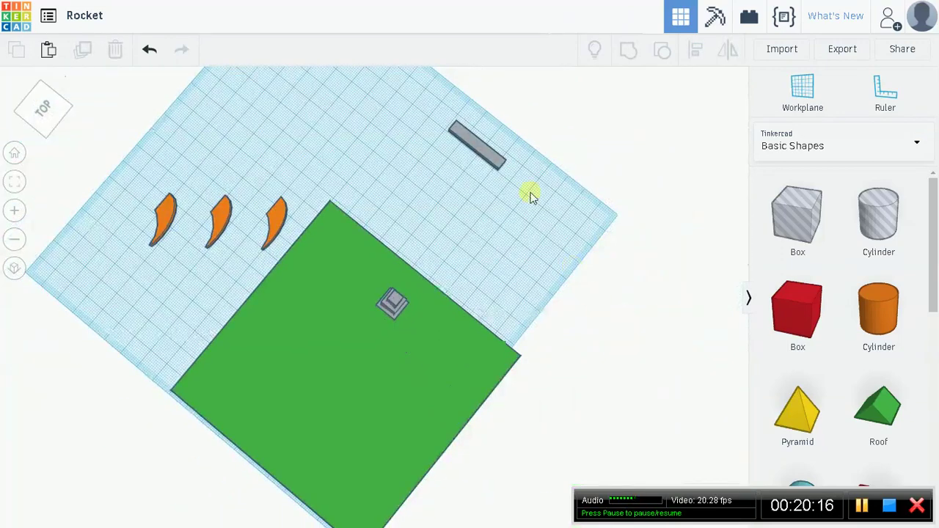
left_click(498, 158)
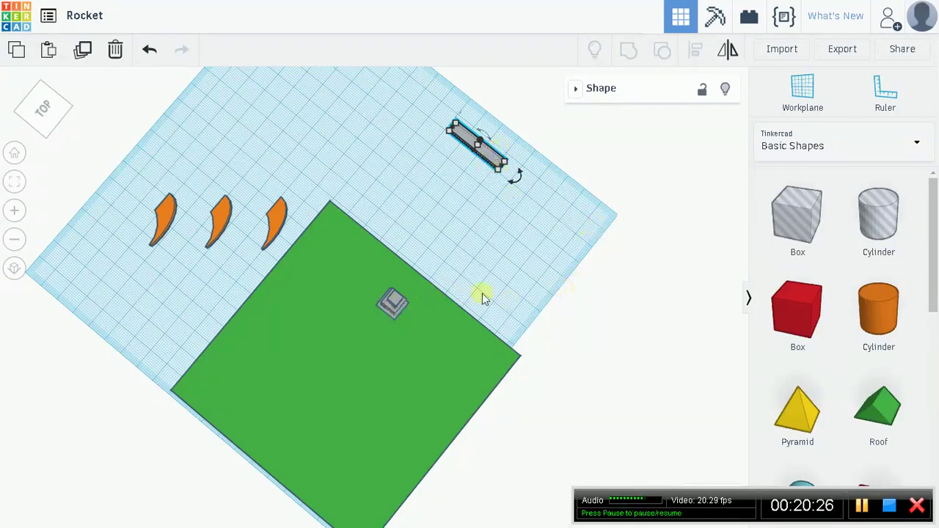
right_click_drag(512, 290, 398, 215)
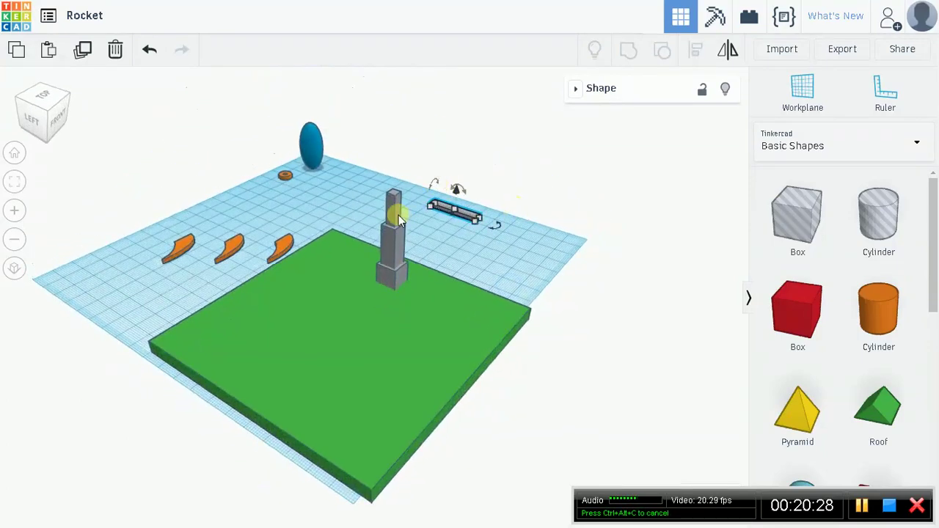
left_click(397, 198)
left_click_drag(395, 197, 394, 197)
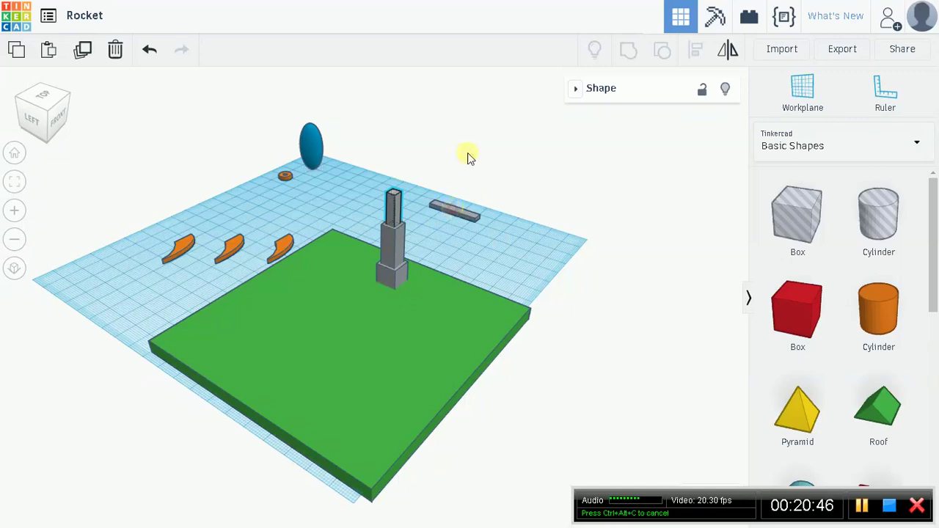
left_click(455, 207)
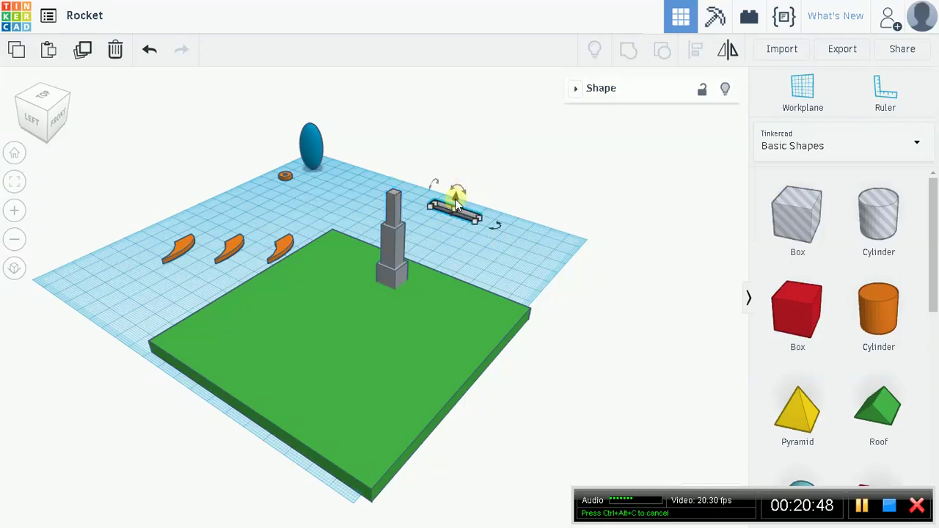
mouse_move(458, 192)
left_click_drag(458, 192, 465, 104)
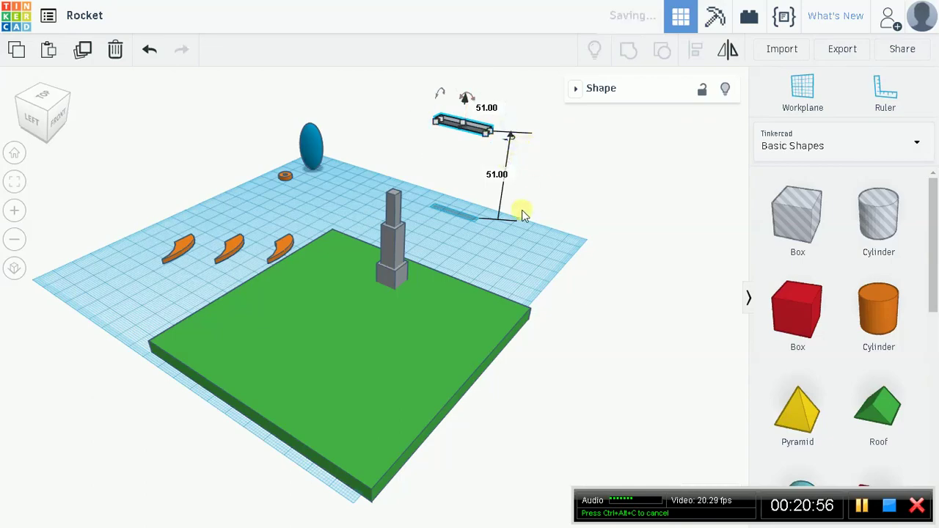
Move the raised gray bar about 86 mm across and 4 mm along the workplane, over the green plate beside the stacked boxes
right_click_drag(556, 174, 460, 391)
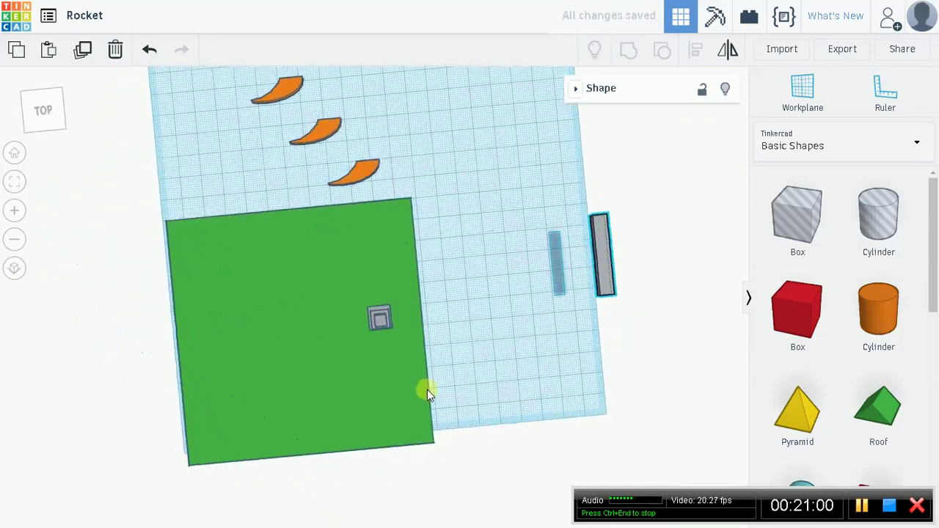
right_click_drag(435, 384, 588, 224)
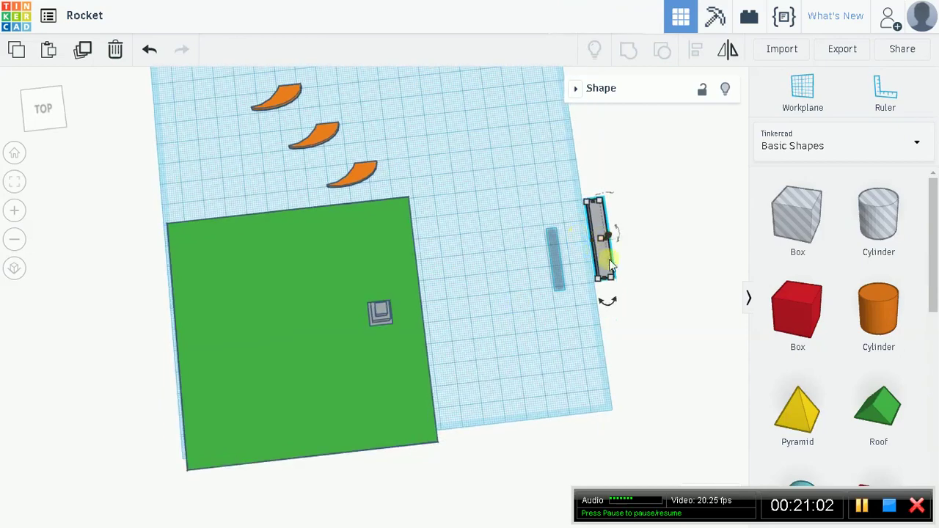
left_click_drag(601, 264, 377, 295)
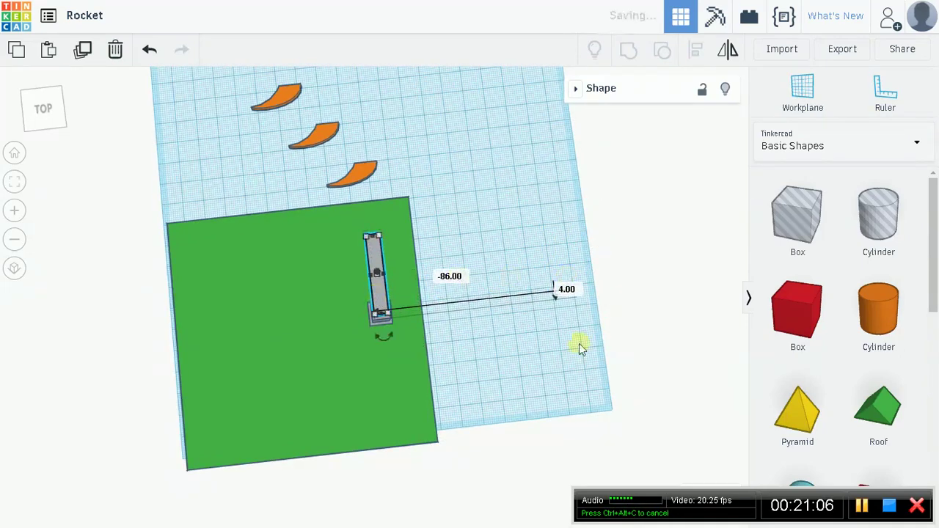
Rotate the raised gray bar 90° in the horizontal plane, then clear the selection
mouse_move(544, 314)
right_mouse_down()
mouse_move(585, 267)
mouse_move(629, 279)
mouse_move(688, 258)
mouse_move(676, 315)
mouse_move(633, 316)
mouse_move(507, 266)
mouse_move(519, 270)
mouse_move(524, 252)
mouse_move(535, 269)
mouse_move(408, 279)
mouse_move(302, 263)
mouse_move(380, 290)
mouse_move(535, 317)
right_mouse_up()
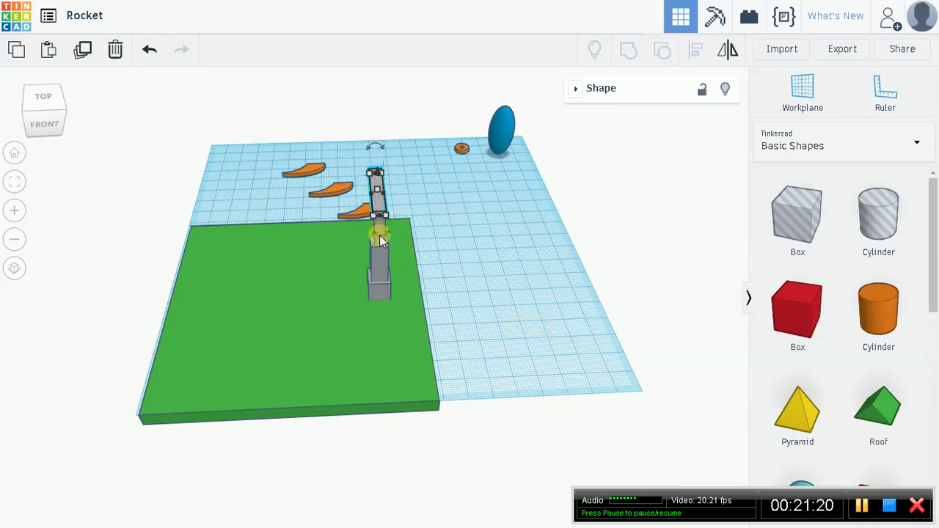
left_click_drag(379, 235, 408, 231)
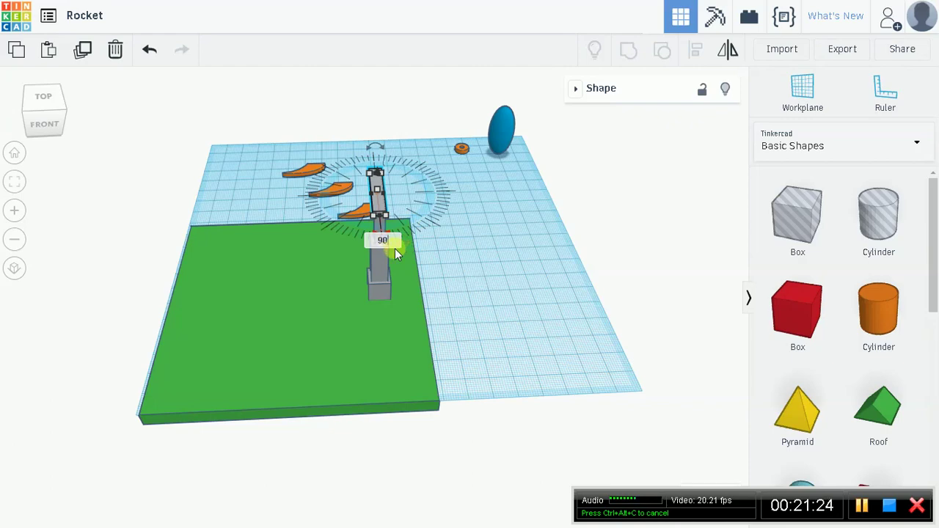
key("Return")
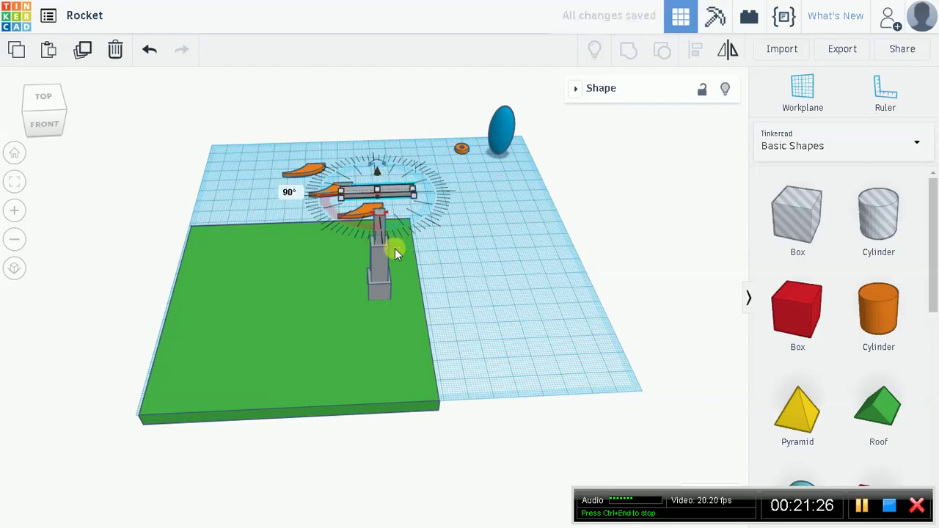
left_click(643, 226)
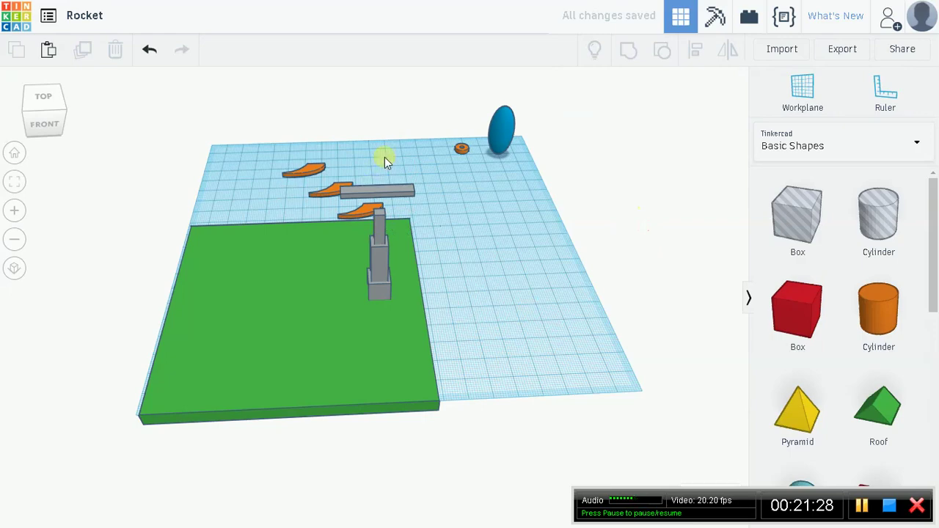
Nudge the raised gray bar sideways until its width is centred over the stacked boxes in the right-side view
left_click(382, 186)
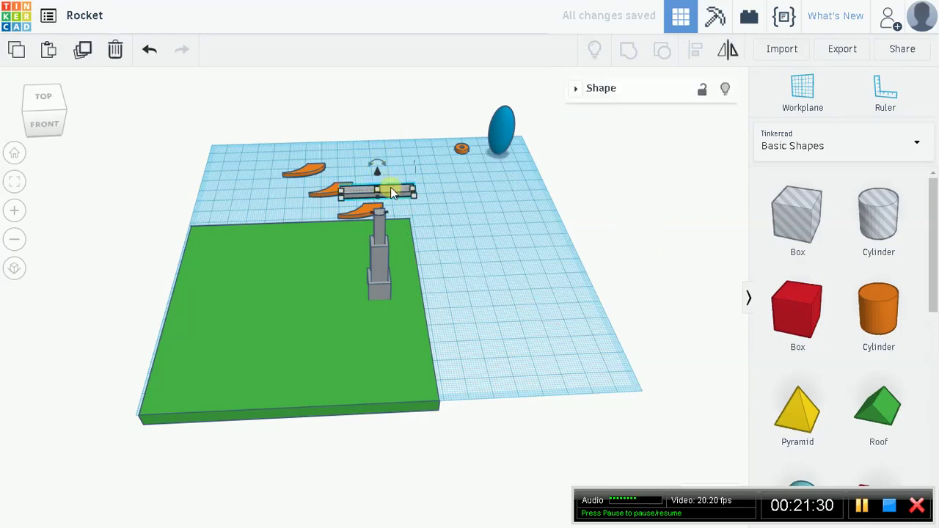
mouse_move(378, 174)
left_mouse_down()
mouse_move(381, 192)
mouse_move(380, 172)
left_mouse_up()
right_click_drag(574, 232, 330, 179)
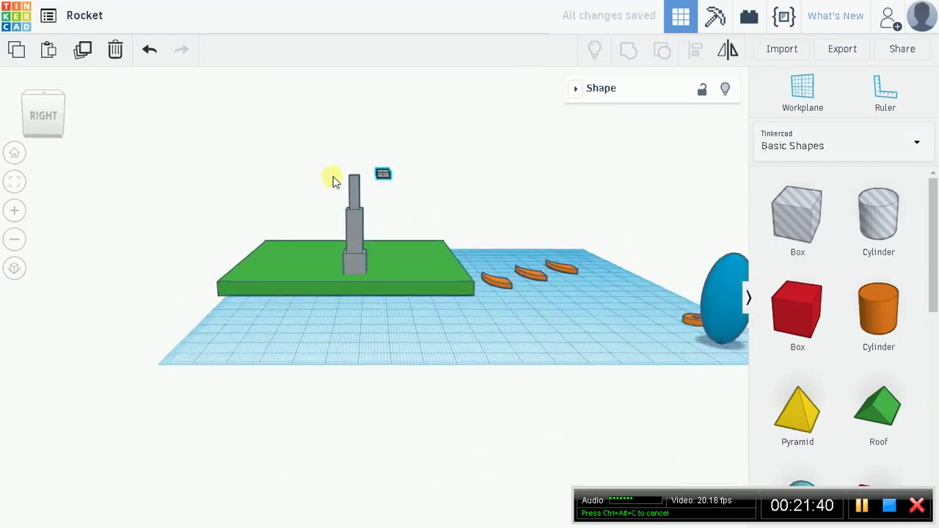
key("Left")
key("Left")
key("Left")
key("Left")
key("Left")
key("Left")
key("Left")
key("Left")
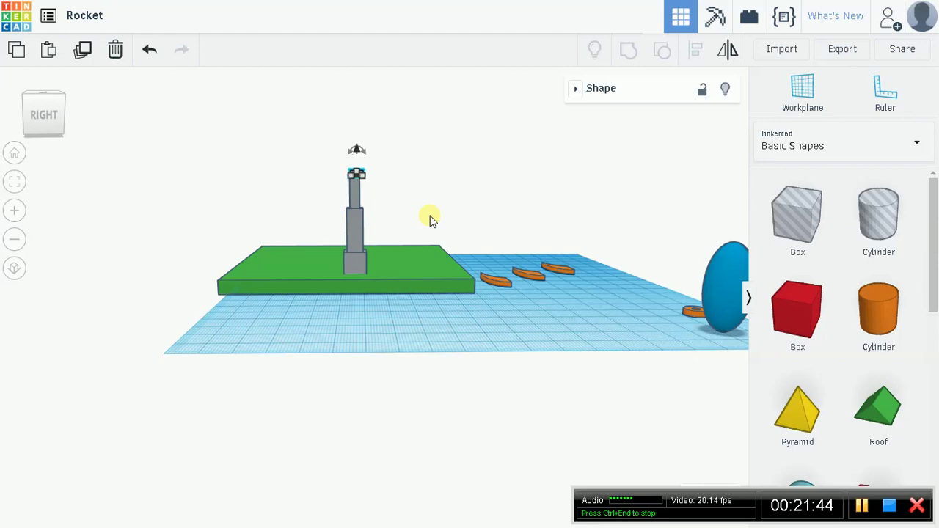
key("Left")
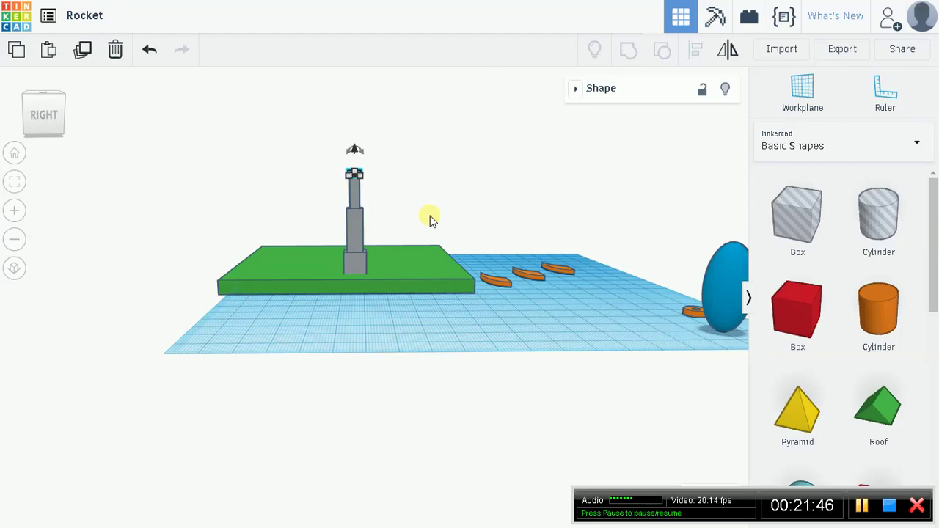
Nudge the raised gray bar lengthwise until one end sits on top of the stacked boxes like a crane arm, then clear the selection
left_click(448, 345)
right_click_drag(389, 341, 417, 174)
left_click(411, 175)
key("Left")
key("Left")
key("Left")
key("Left")
key("Left")
key("Left")
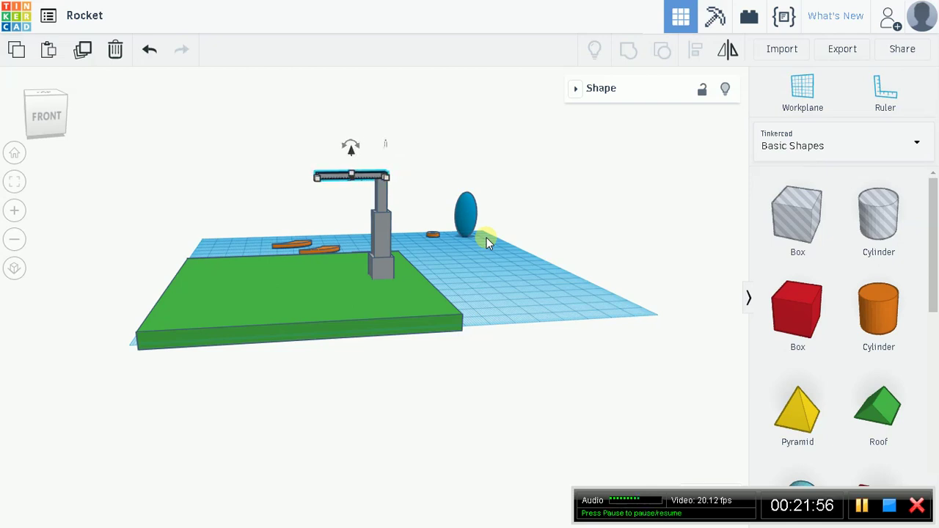
right_click_drag(519, 265, 539, 272)
left_click(506, 276)
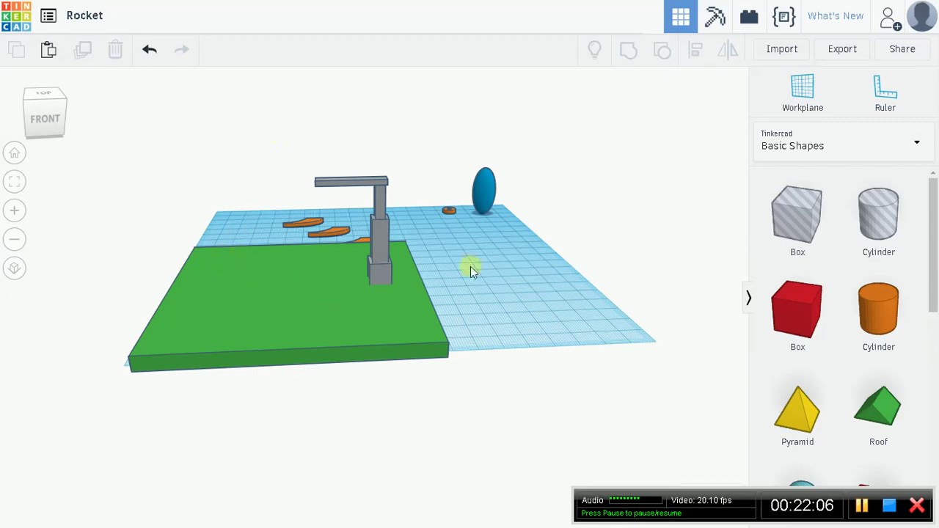
Group the green plate, the three stacked gray boxes and the horizontal bar into one shape, then clear the selection
right_click_drag(579, 327, 589, 401)
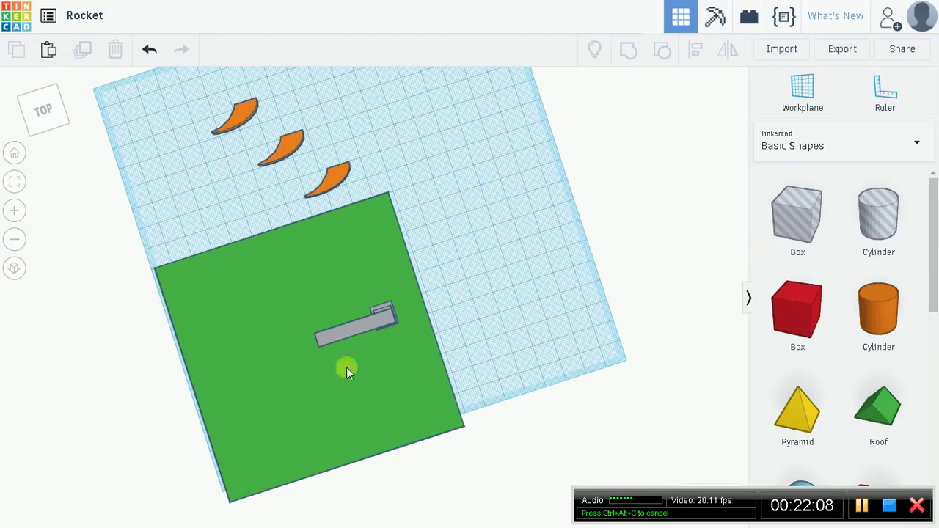
left_click_drag(433, 414, 207, 262)
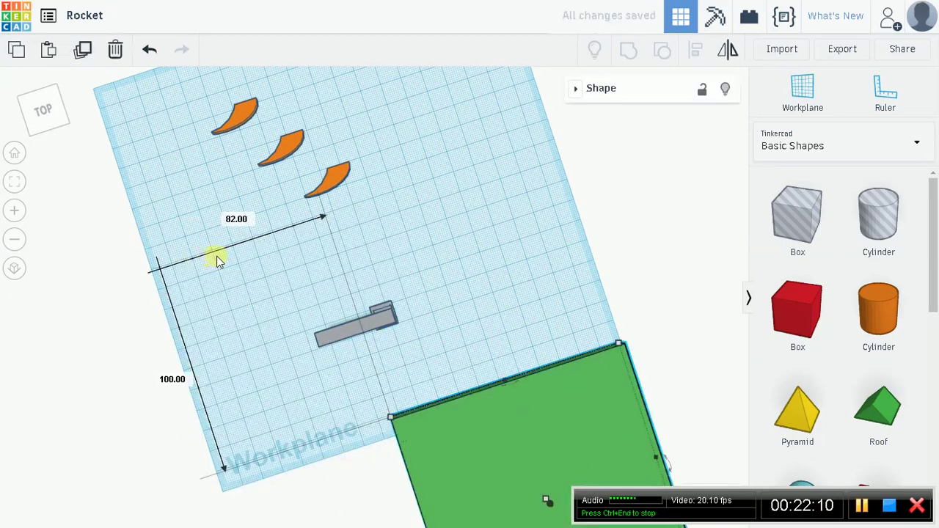
key("ctrl+z")
left_click_drag(112, 255, 435, 339)
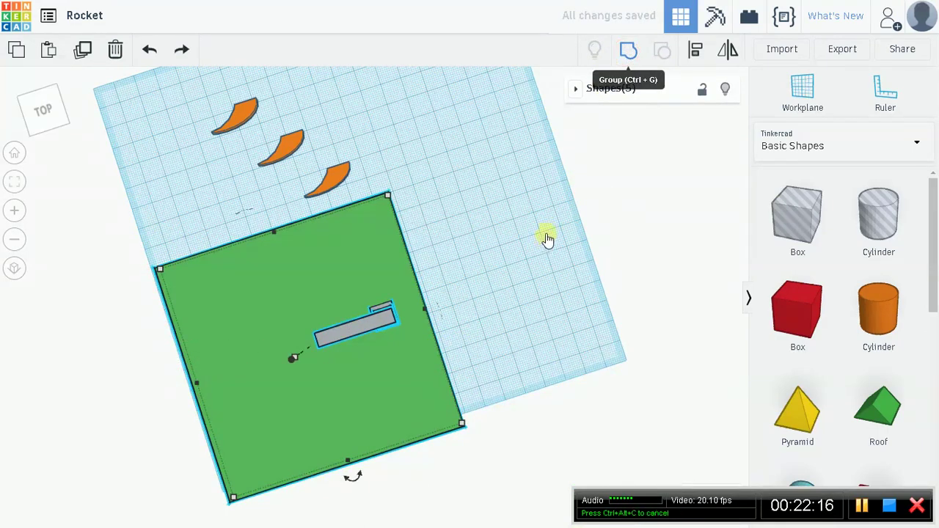
key("ctrl+g")
right_click_drag(530, 271, 505, 188)
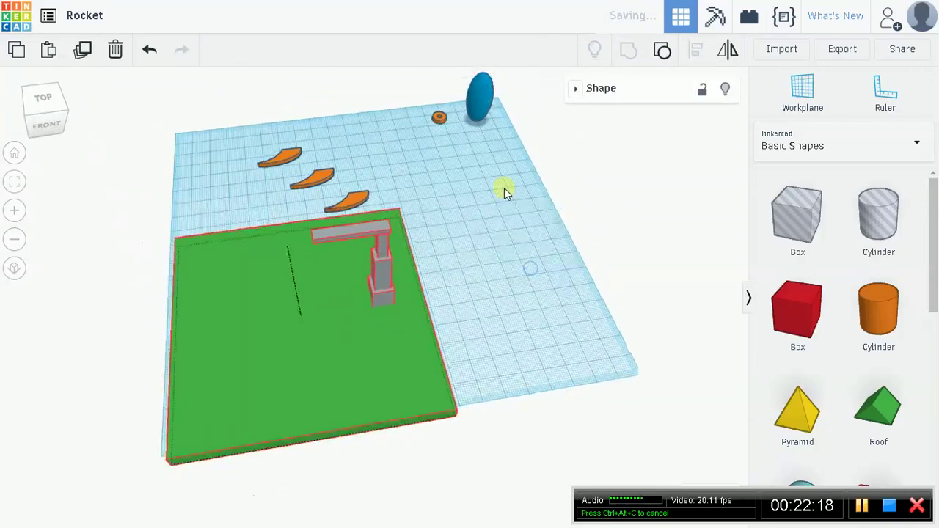
left_click(537, 225)
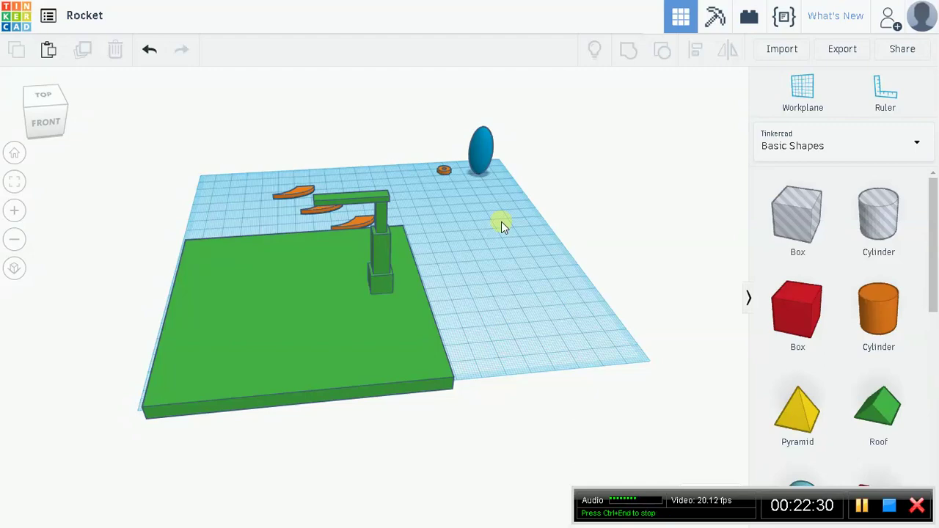
right_click_drag(547, 229, 533, 330)
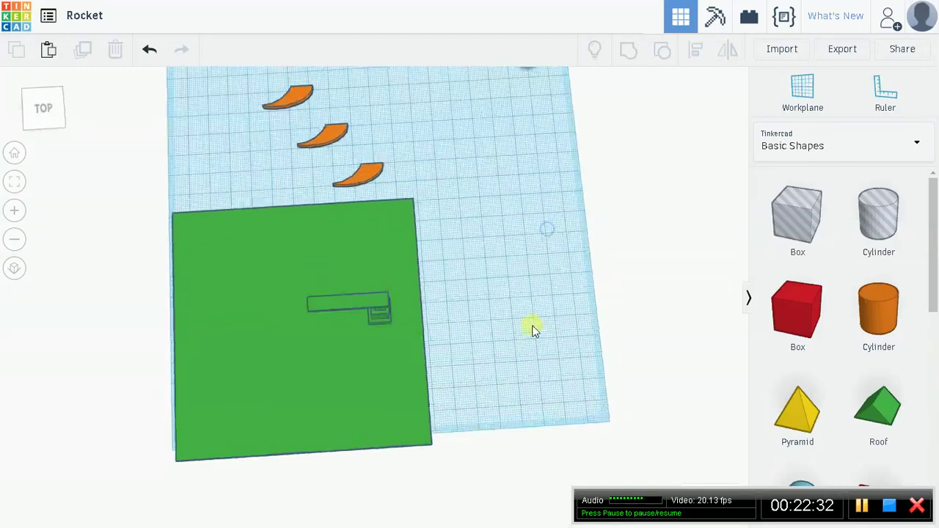
scroll(513, 209, "down", 5)
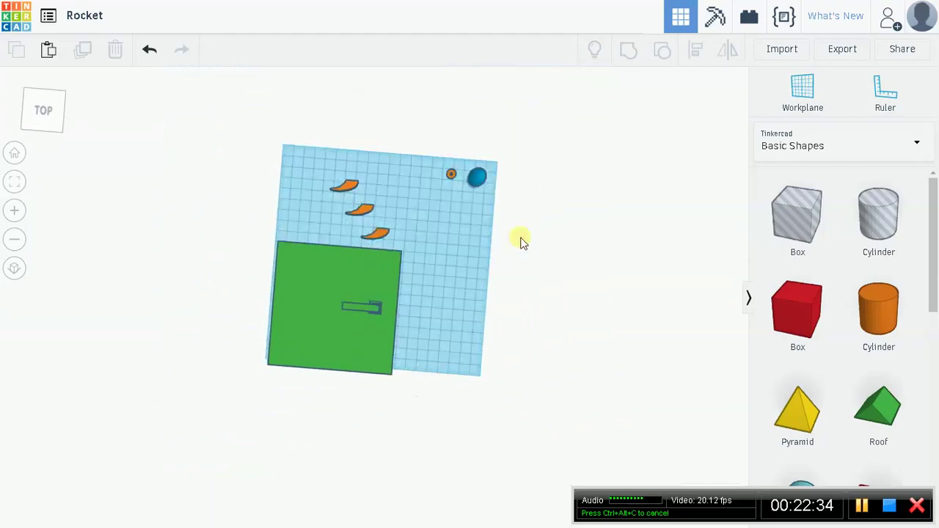
scroll(426, 230, "up", 5)
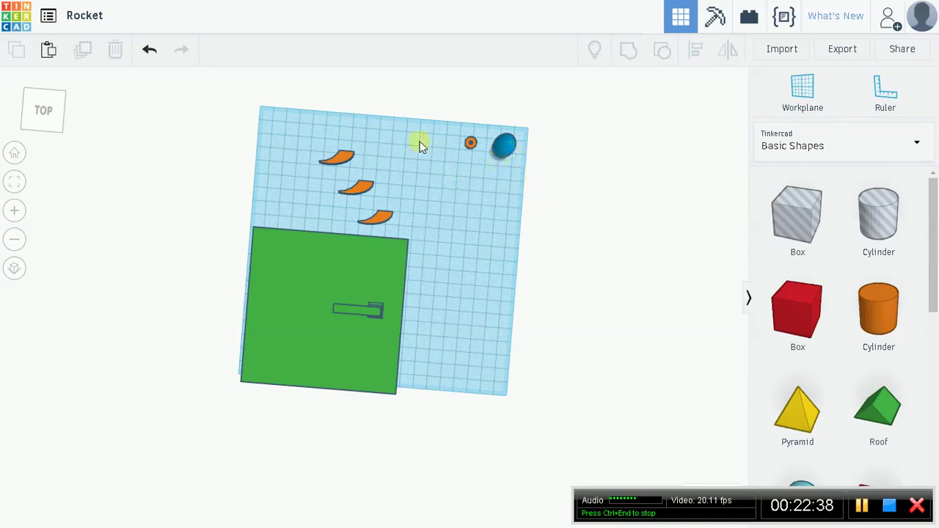
right_click_drag(535, 226, 298, 134)
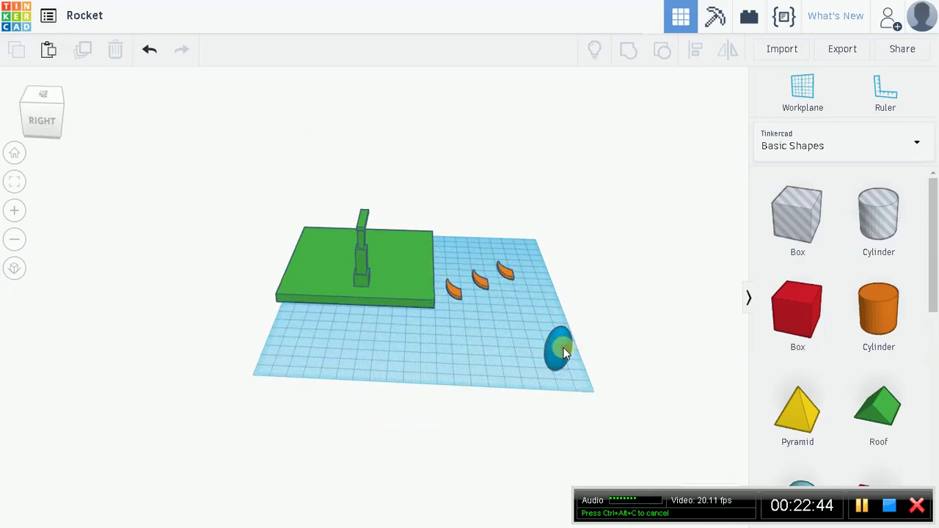
Move the blue ellipsoid about 51 mm and -29 mm across the workplane towards the fins, then raise it 17 mm
left_click_drag(560, 354, 468, 318)
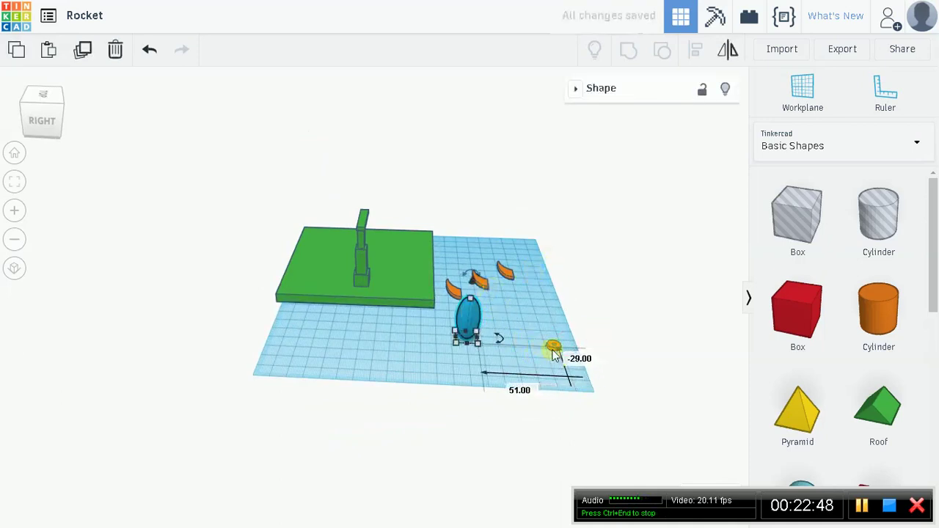
left_click(557, 349)
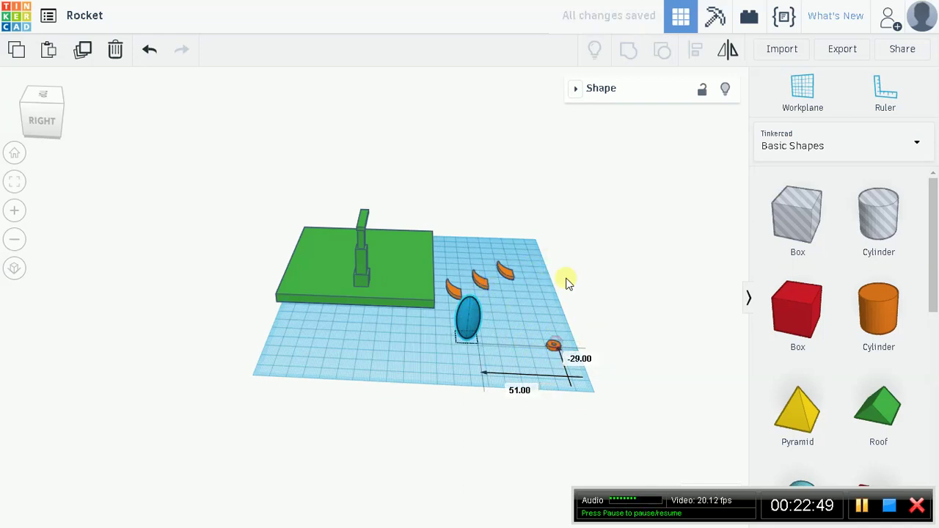
left_click(472, 315)
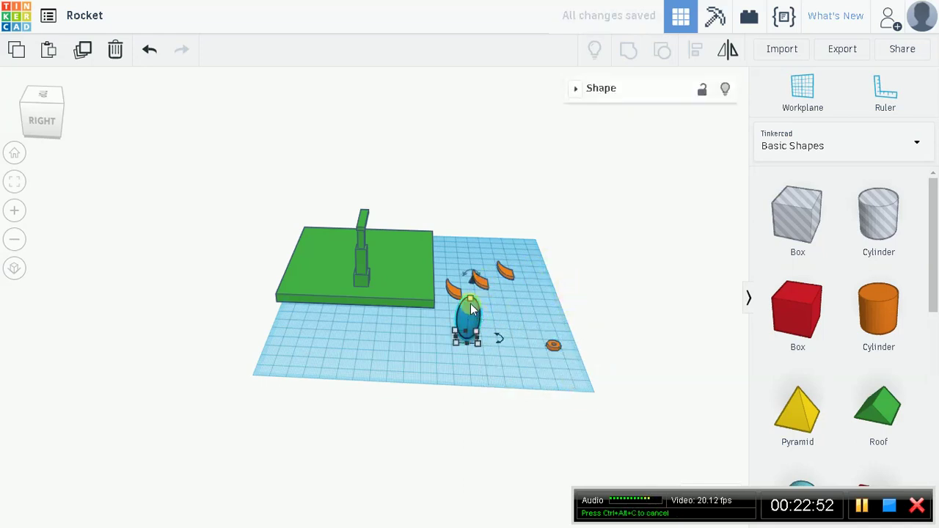
left_click(476, 283)
left_click_drag(475, 279, 479, 255)
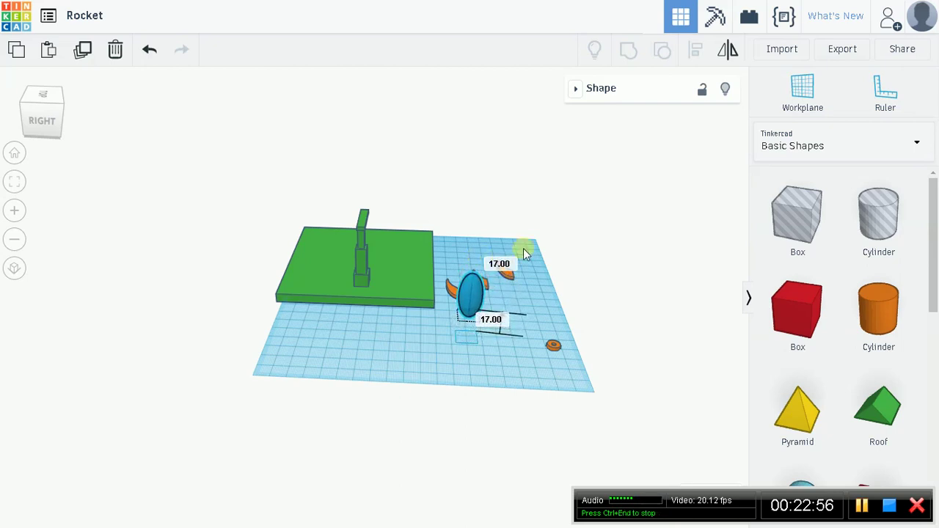
right_click_drag(596, 348, 554, 340)
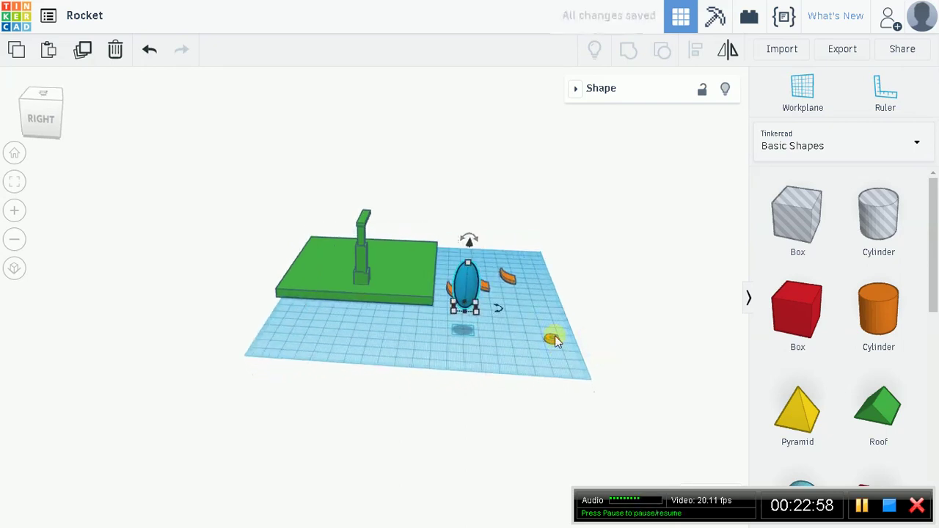
Rotate the small orange ring 176°, then move it about 55 mm across the workplane so it lies beneath the blue ellipsoid
left_click(555, 342)
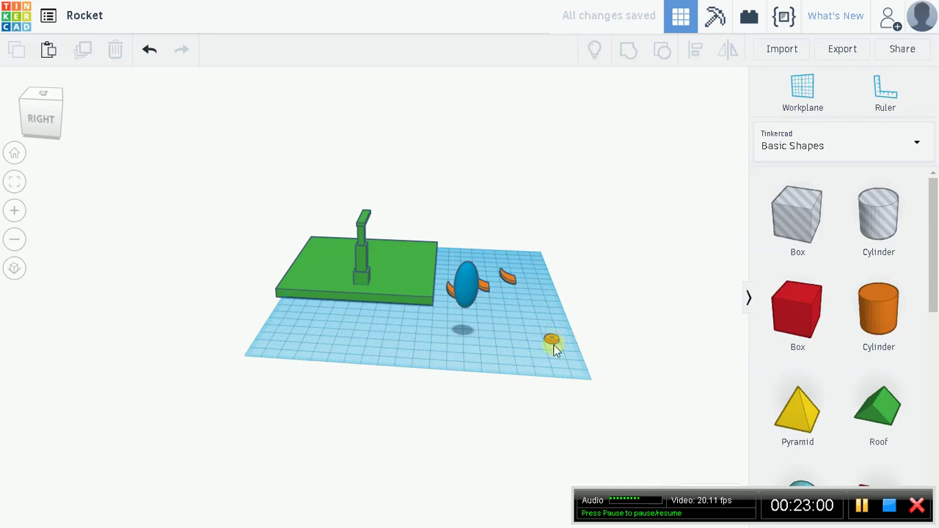
left_click(554, 342)
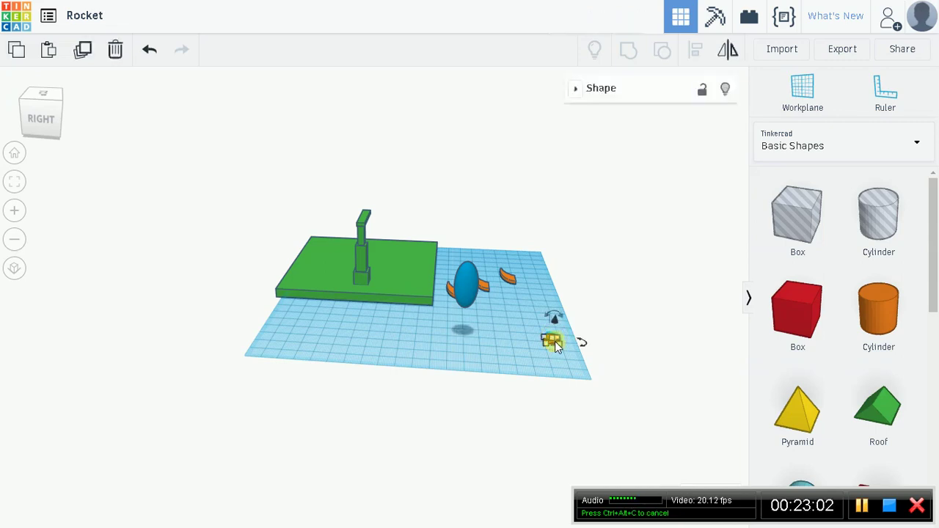
right_click_drag(586, 246, 588, 350)
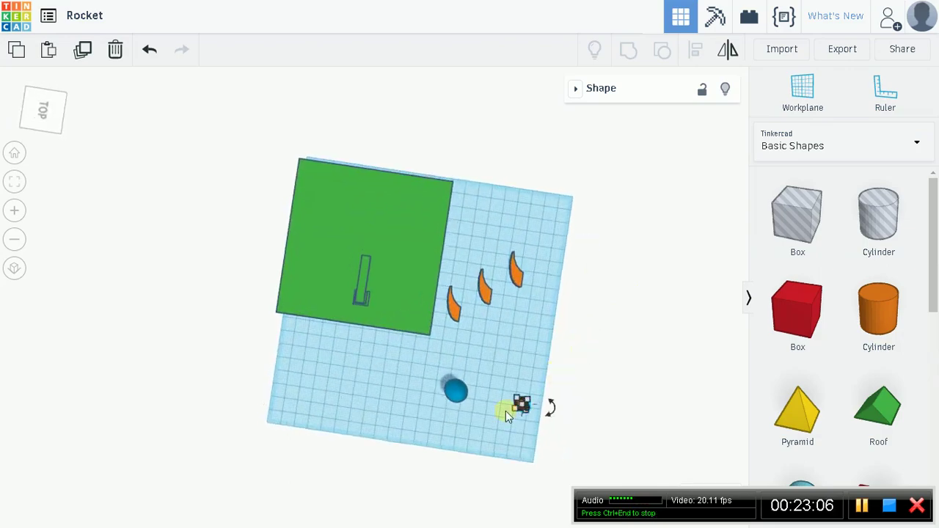
scroll(524, 405, "up", 4)
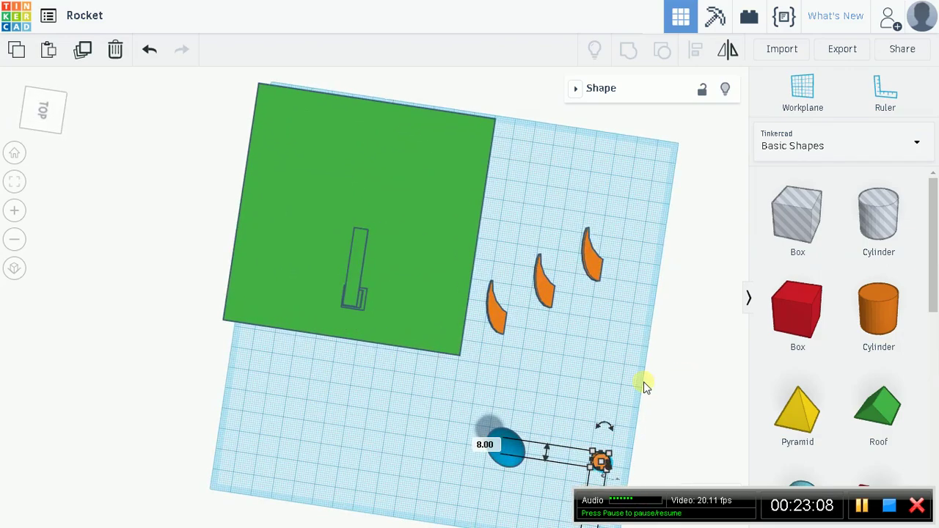
scroll(644, 381, "up", 1)
scroll(643, 382, "down", 2)
scroll(613, 361, "down", 5)
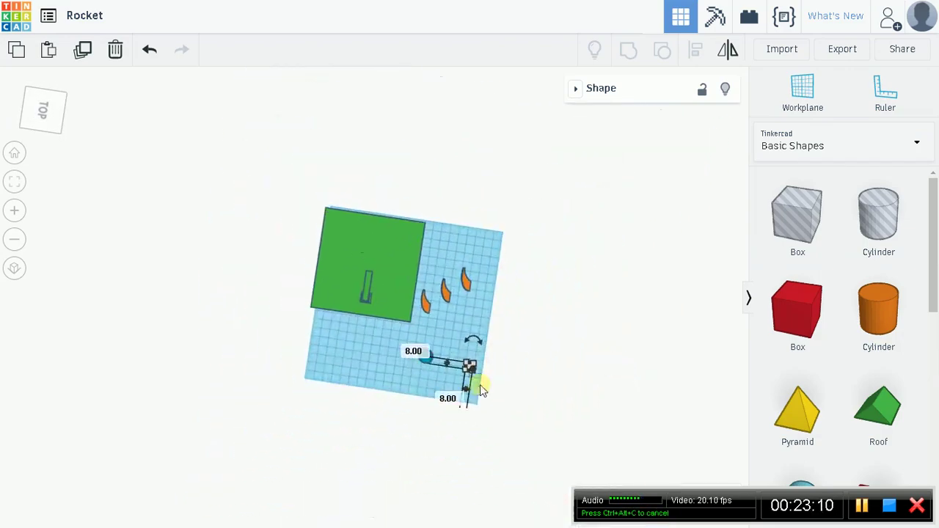
scroll(440, 345, "up", 1)
scroll(451, 342, "up", 5)
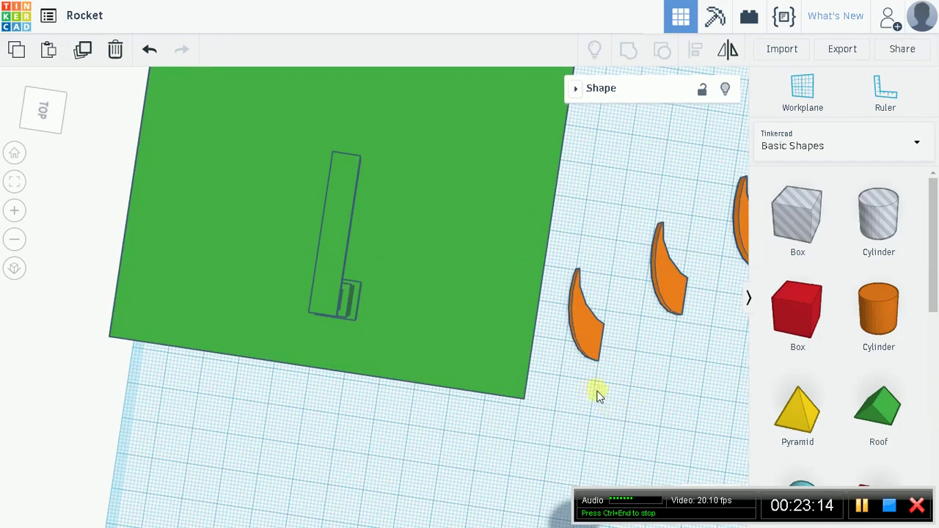
scroll(569, 394, "up", 5)
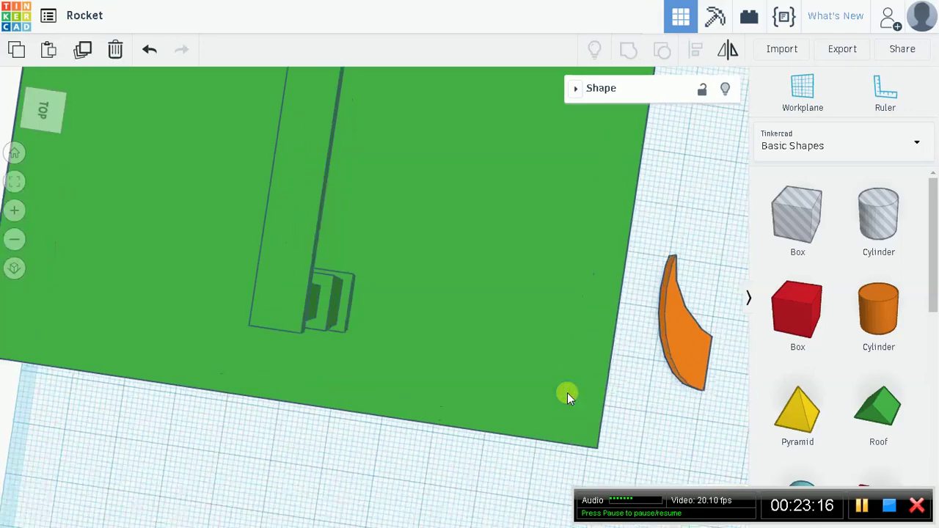
middle_click_drag(550, 395, 502, 392)
right_click_drag(357, 141, 287, 39)
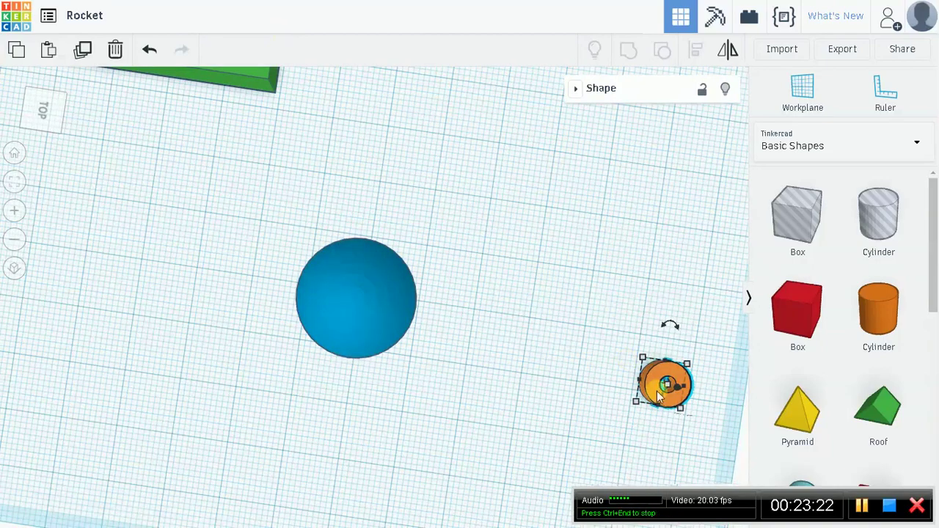
left_click_drag(670, 325, 493, 329)
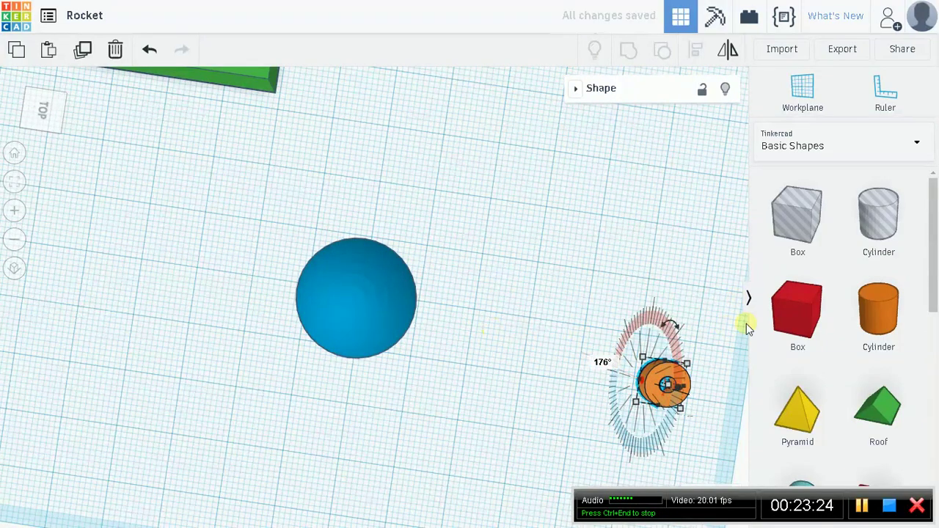
left_click_drag(649, 402, 348, 314)
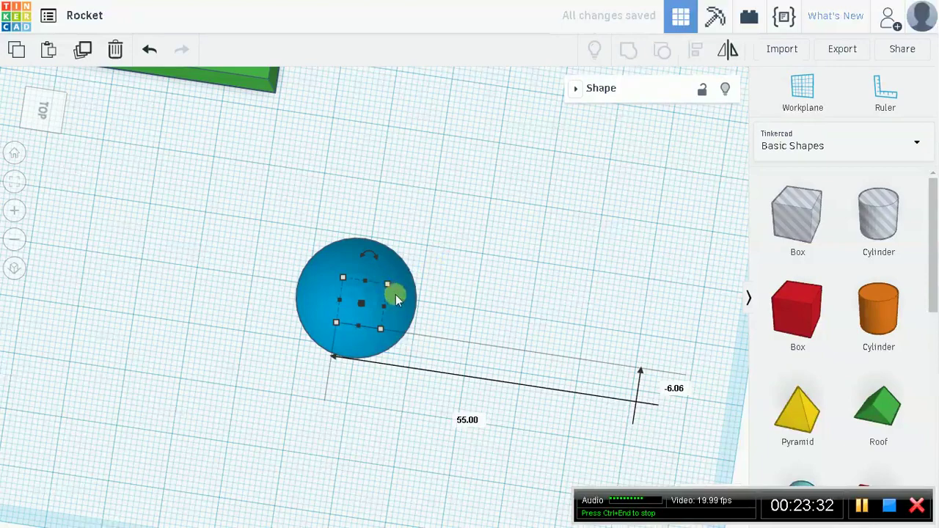
Align the centres of the orange ring and the blue ellipsoid in the horizontal plane, then clear the selection
left_click(314, 288, "shift")
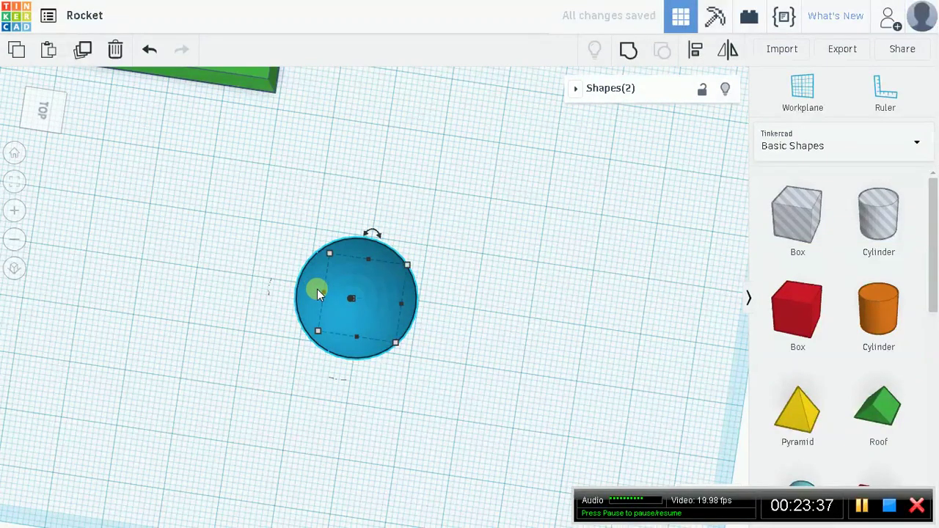
left_click(697, 62)
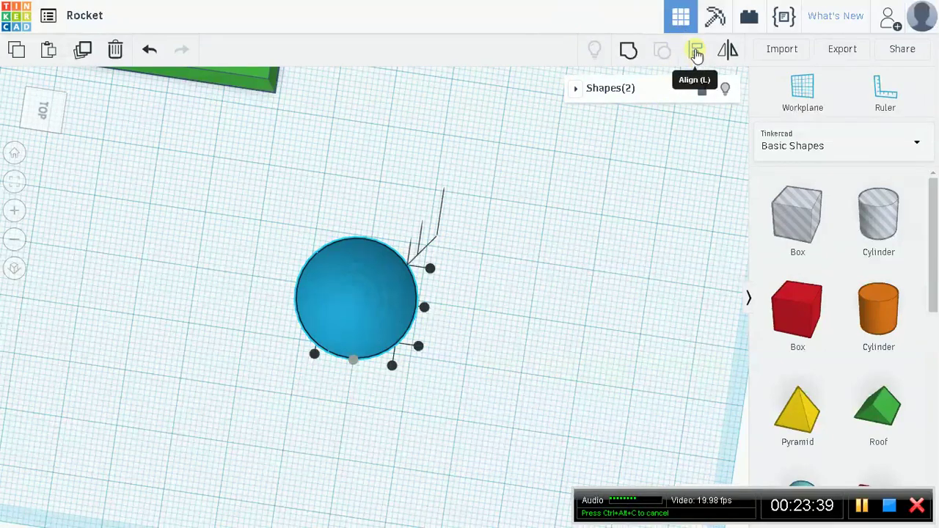
left_click(426, 307)
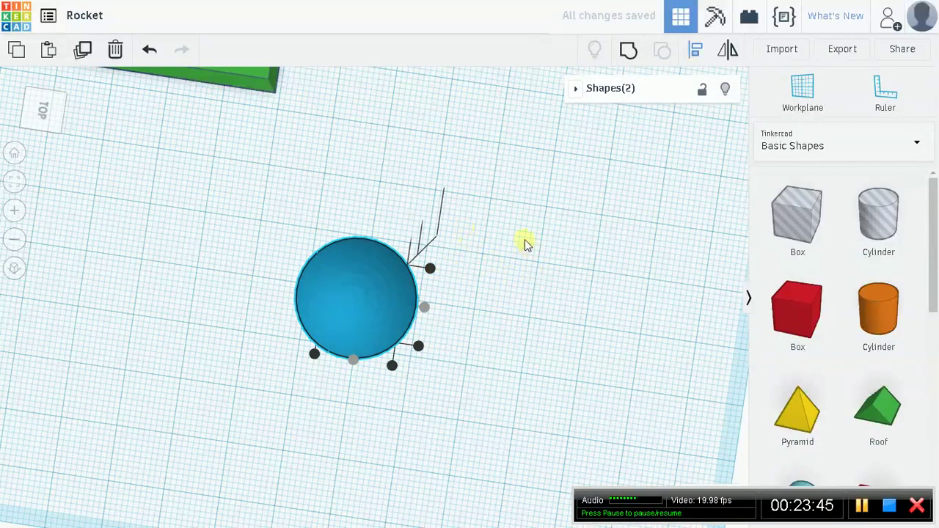
left_click(551, 275)
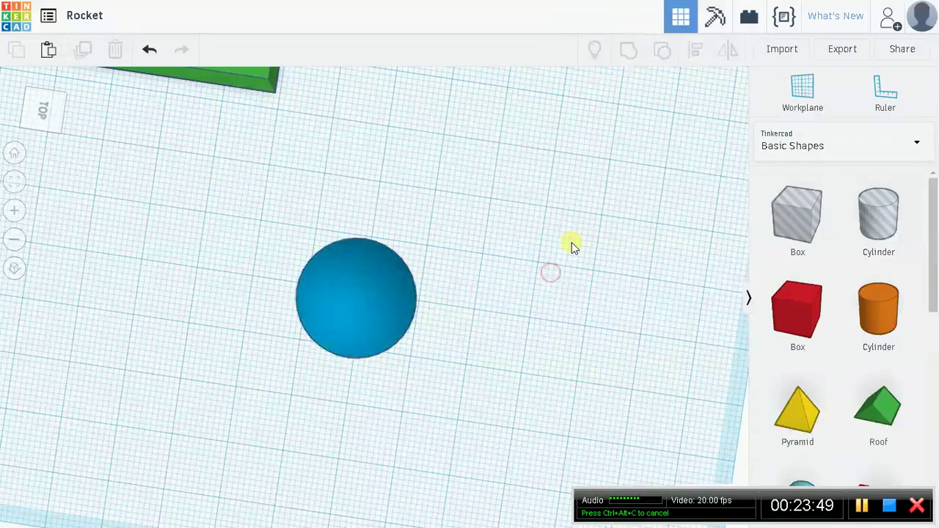
Lower the raised blue ellipsoid until its bottom end sits on the orange ring
right_click_drag(510, 292, 532, 247)
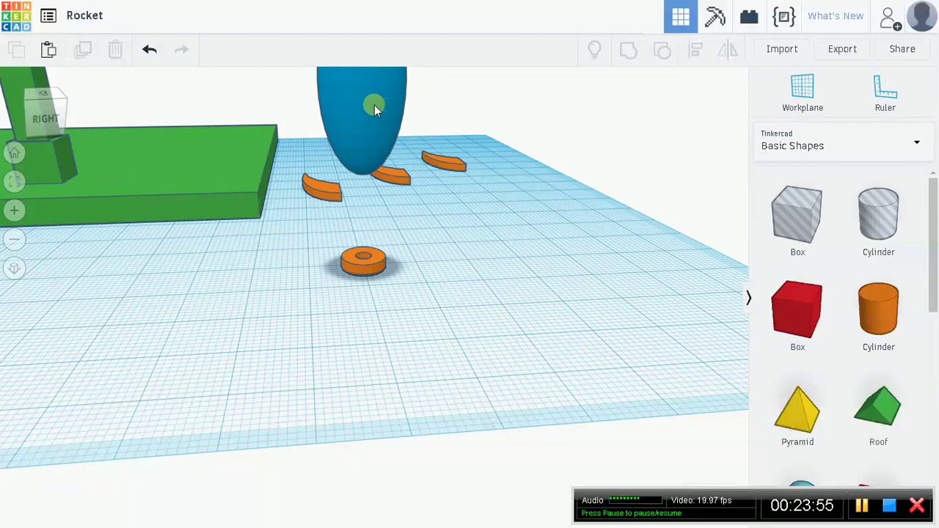
left_click(392, 178)
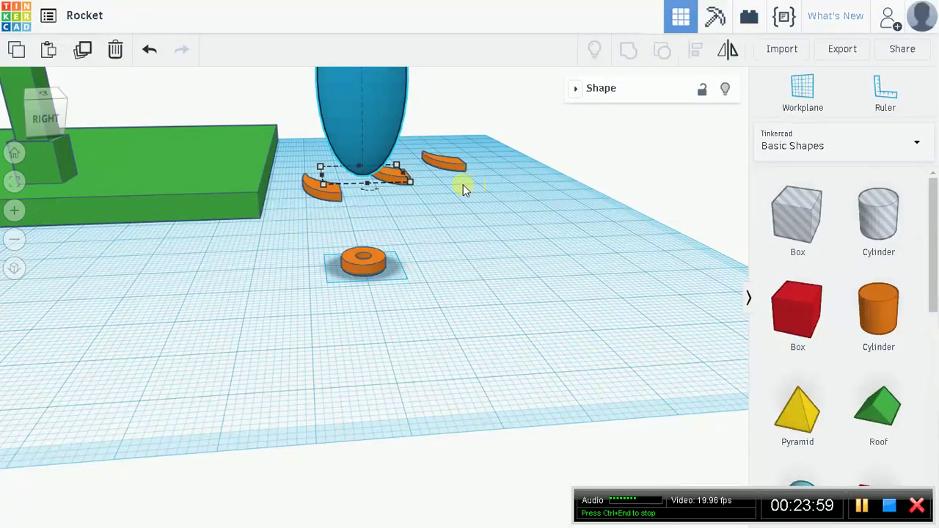
key("f")
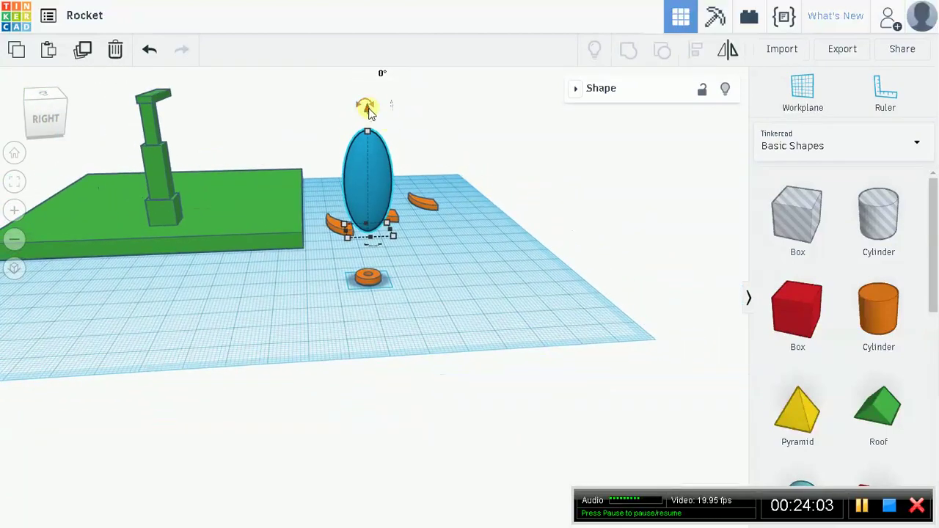
left_click_drag(368, 110, 373, 163)
Group the blue ellipsoid and the orange ring beneath it into one rocket body
right_click_drag(478, 289, 461, 318)
right_click_drag(504, 240, 433, 311)
right_click_drag(335, 242, 430, 359)
left_click_drag(430, 355, 430, 357)
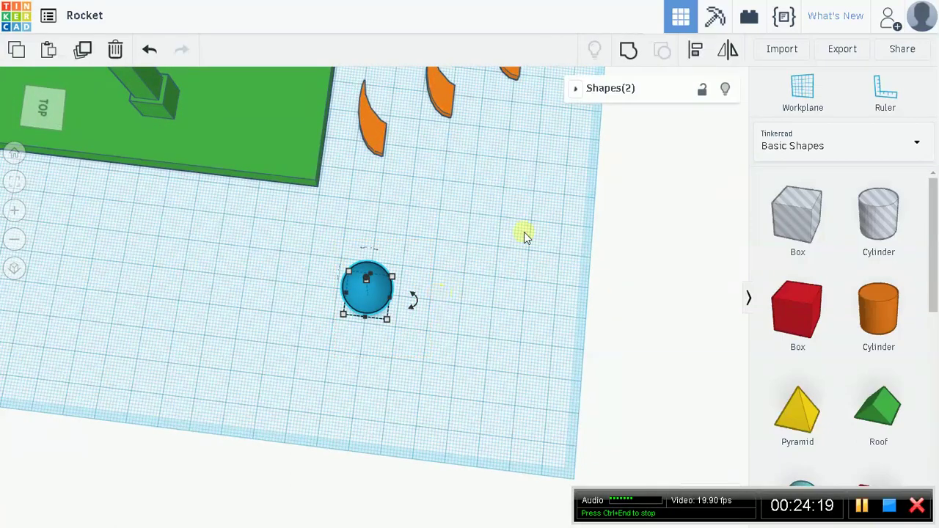
left_click(629, 50)
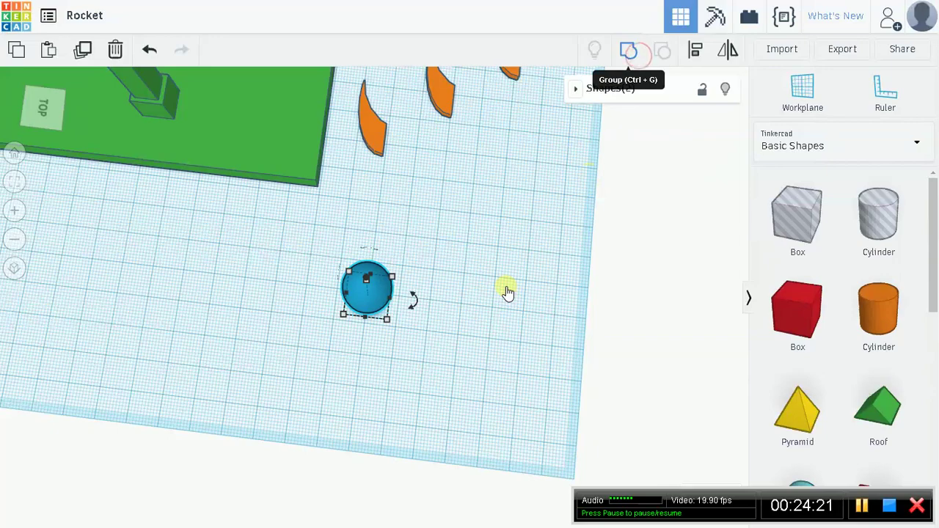
left_click(523, 327)
right_click_drag(527, 346, 473, 263)
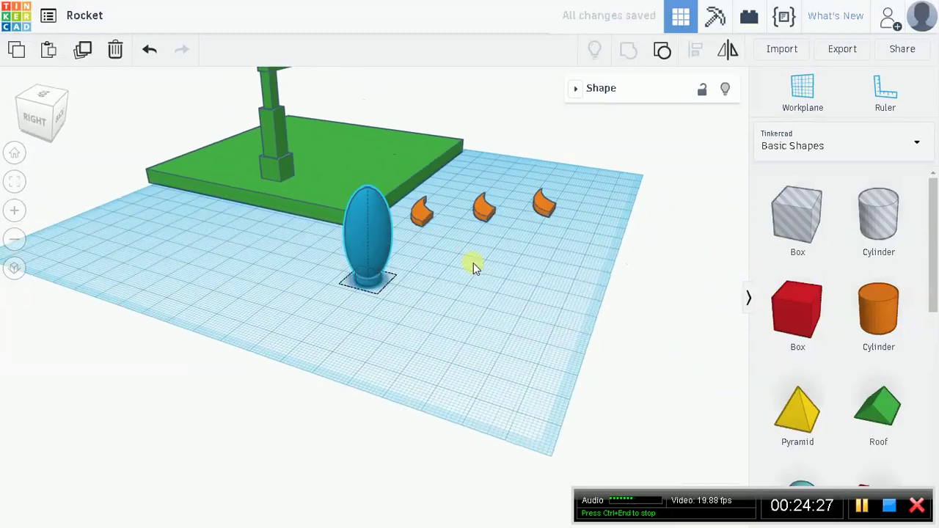
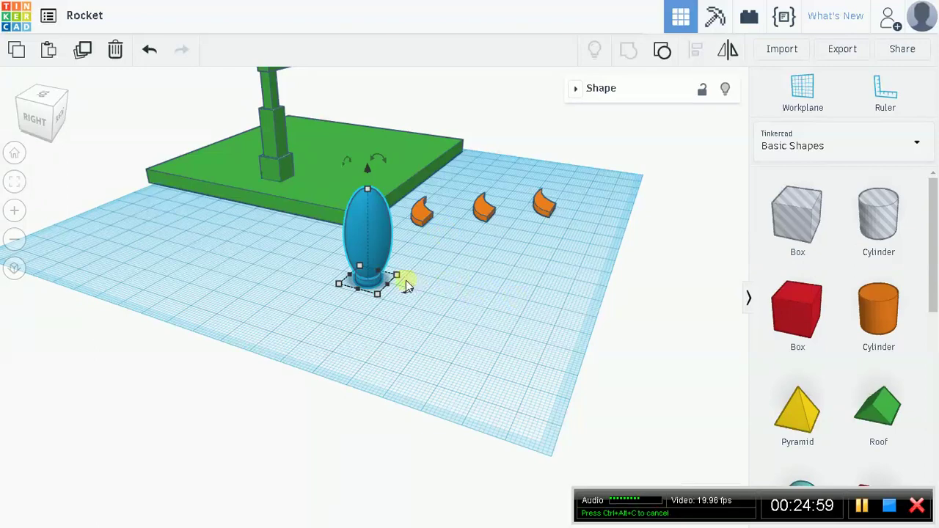
Change the grouped rocket body's solid colour to orange to match the fins, then clear the selection
left_click(577, 89)
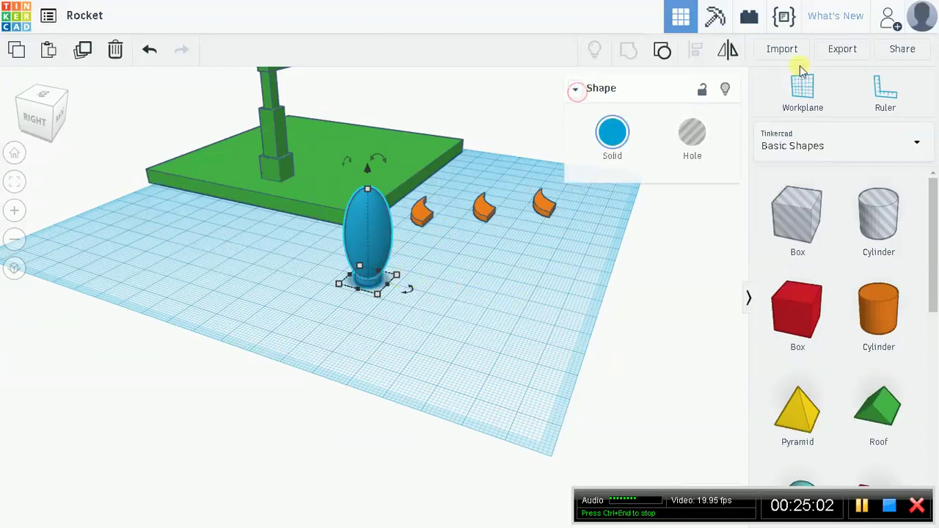
left_click(611, 137)
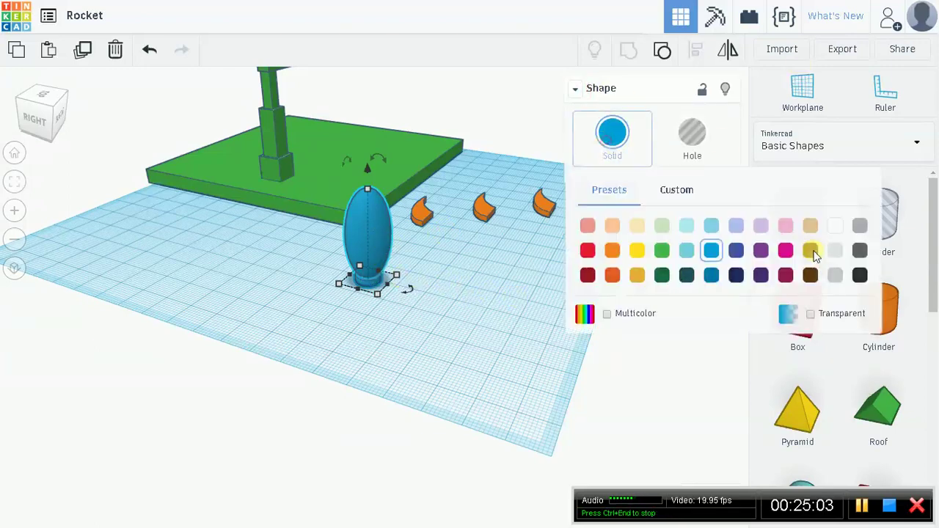
left_click(734, 250)
left_click(612, 133)
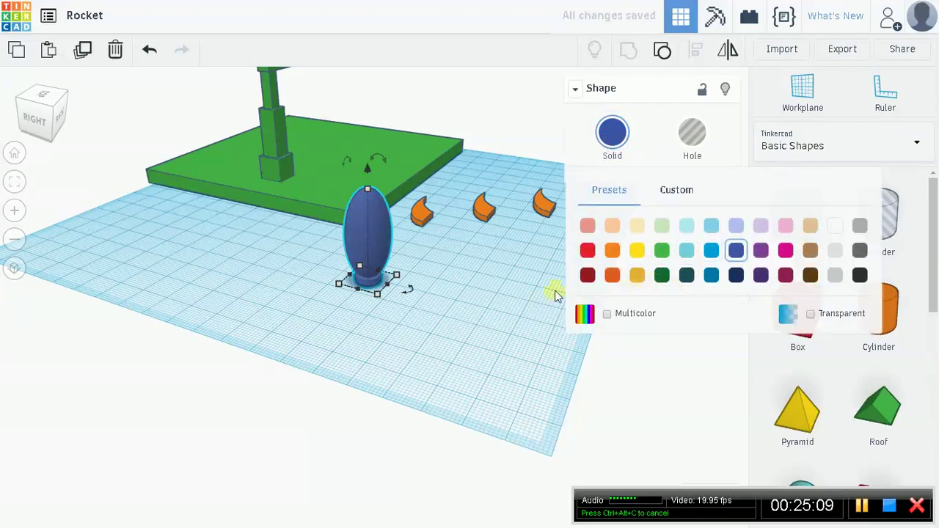
left_click(615, 277)
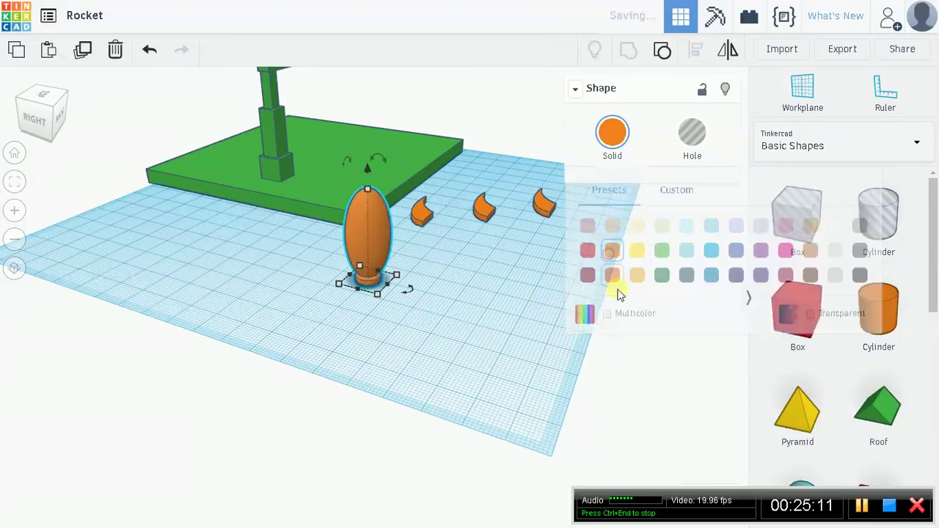
left_click(429, 326)
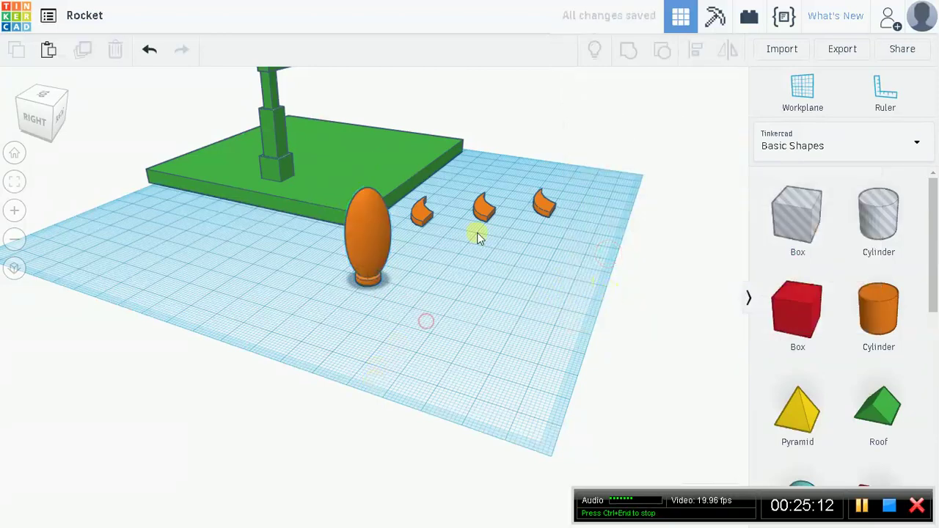
Rotate the fin nearest the green plate upright, then raise it so its lower end rests at workplane level
left_click(424, 212)
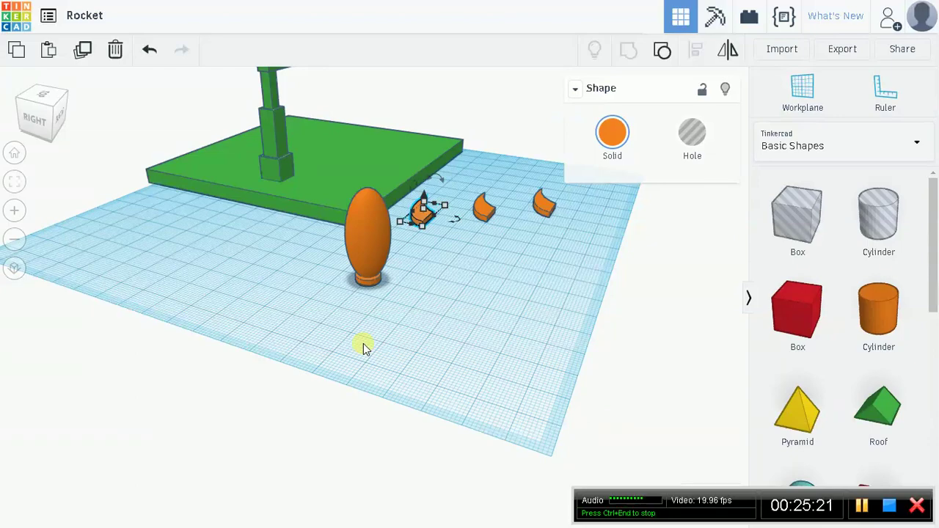
right_click_drag(510, 310, 660, 270)
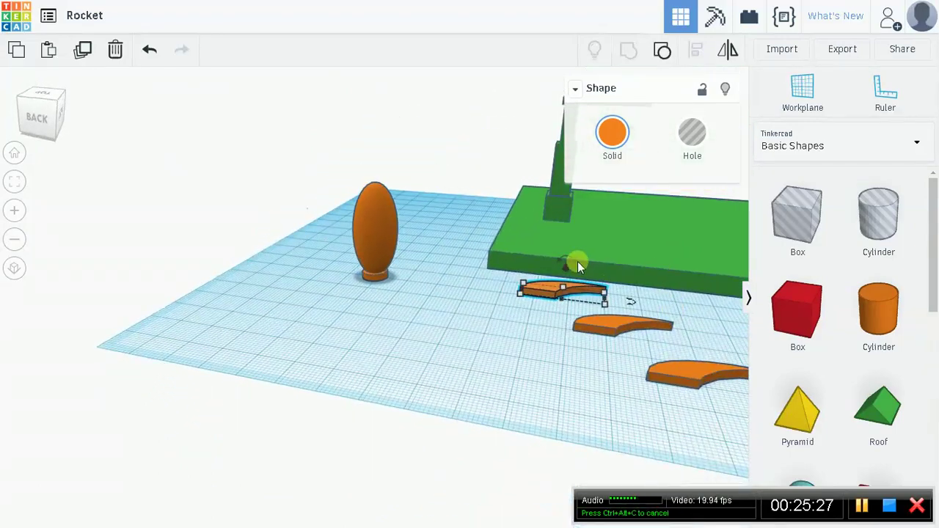
left_click_drag(569, 259, 592, 278)
right_click_drag(701, 300, 611, 278)
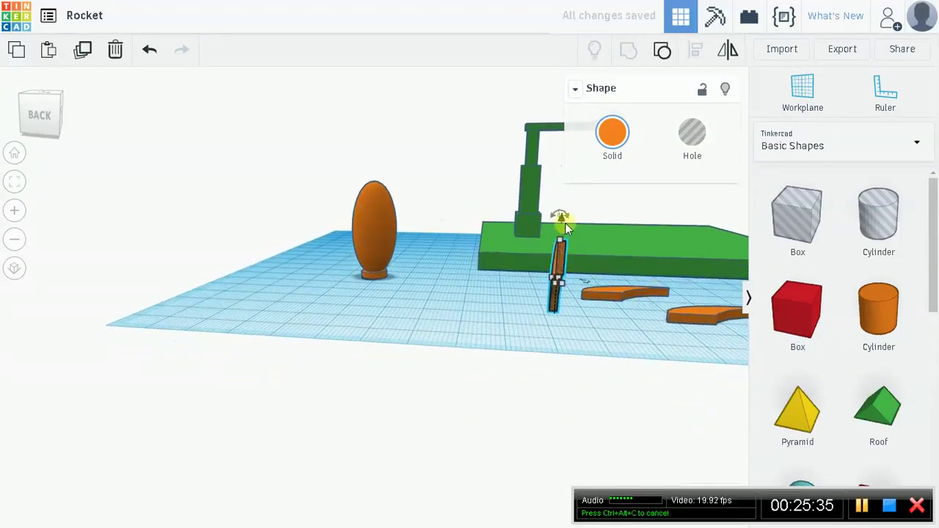
left_click_drag(560, 222, 573, 189)
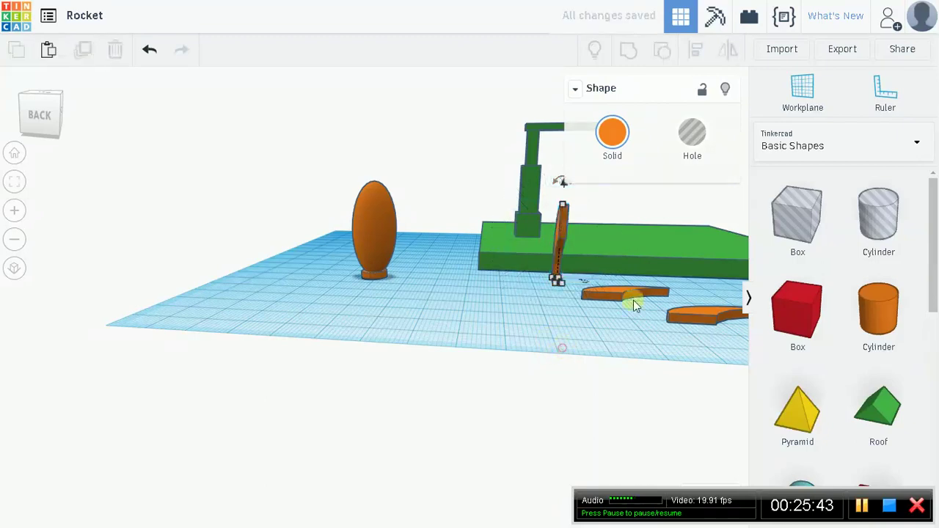
Raise the orange rocket body 14 mm above the workplane
left_click(552, 353)
right_click_drag(558, 358, 730, 359)
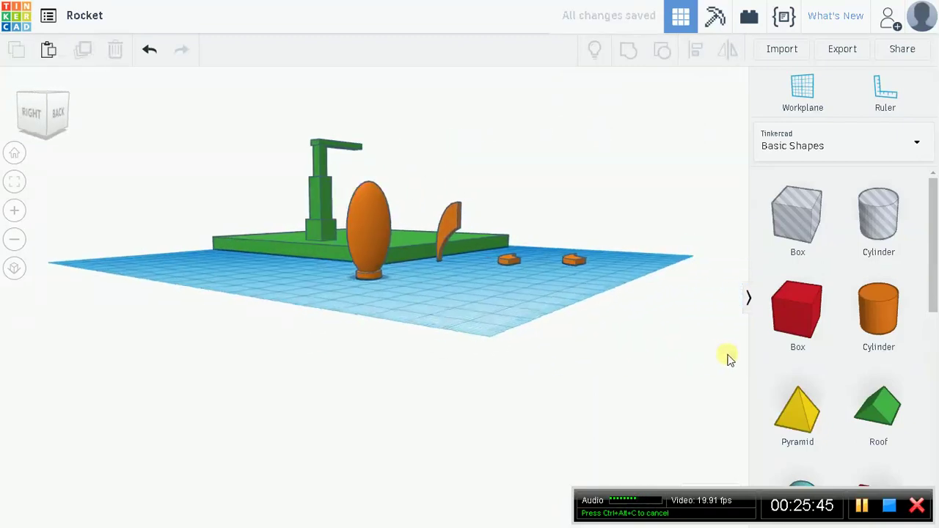
right_click_drag(541, 315, 705, 327)
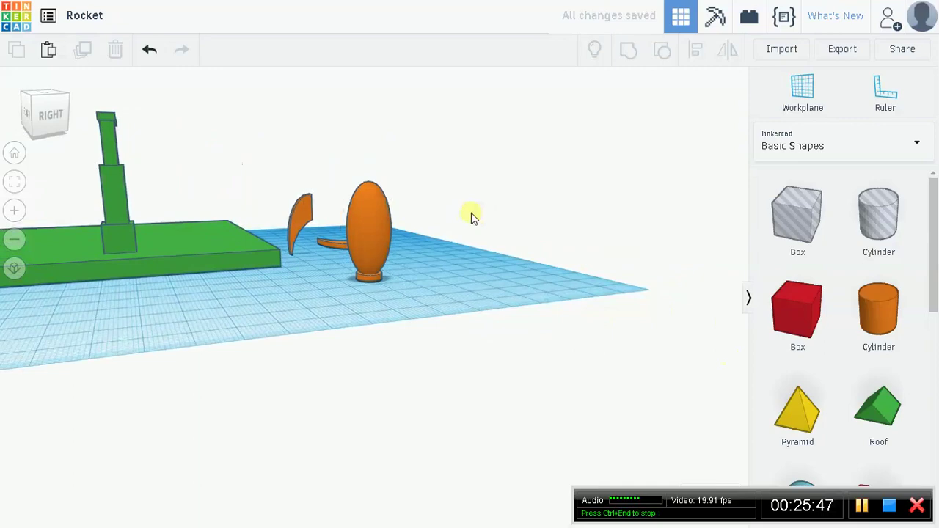
left_click(386, 249)
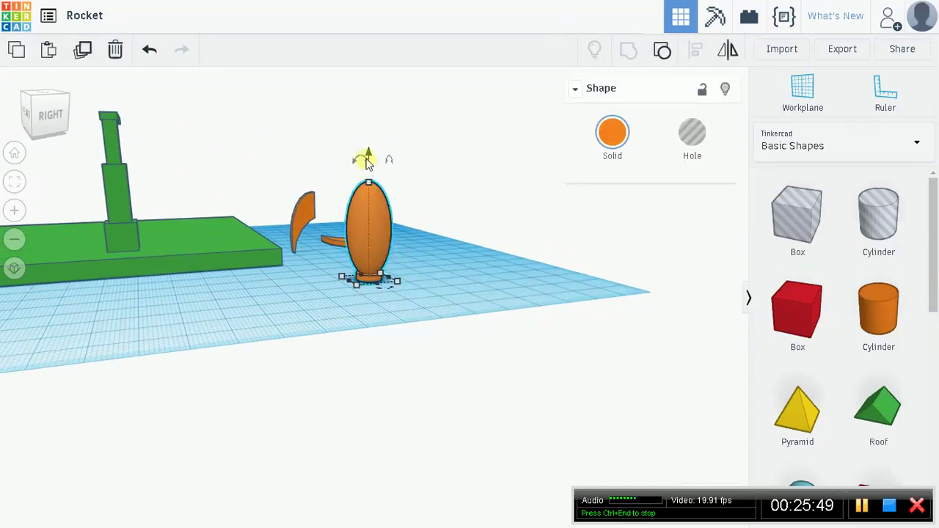
left_click_drag(367, 154, 372, 105)
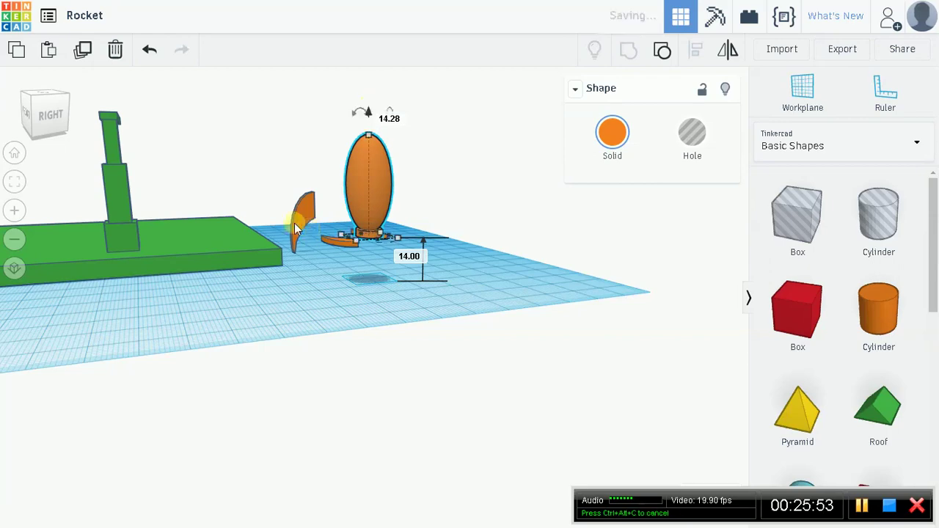
Move the upright fin against the side of the rocket body, centring it on the body as seen from above
left_click_drag(309, 211, 362, 221)
right_click_drag(363, 221, 375, 241)
key("Down")
key("Down")
key("Down")
key("Down")
key("Down")
key("Down")
key("Down")
key("Down")
key("Down")
key("Down")
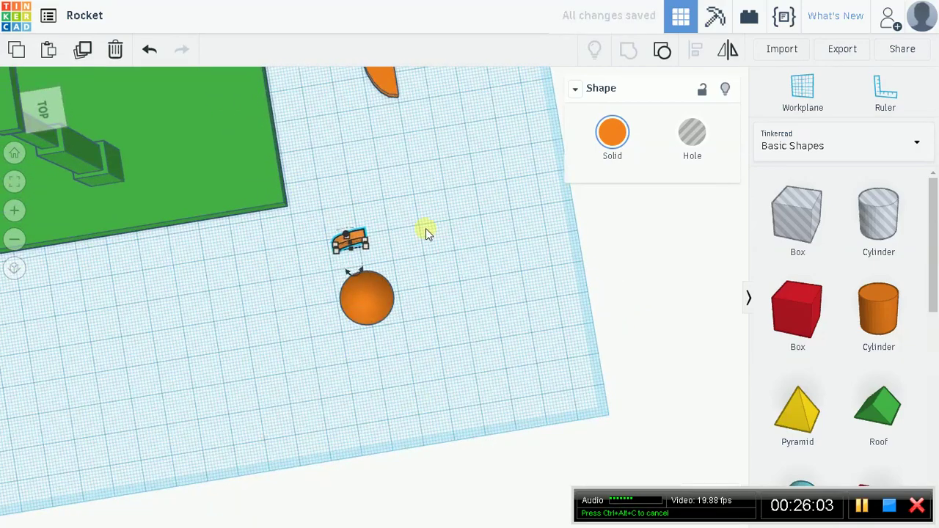
key("Left")
key("Left")
key("Left")
key("Left")
key("Left")
key("Left")
key("Left")
key("Left")
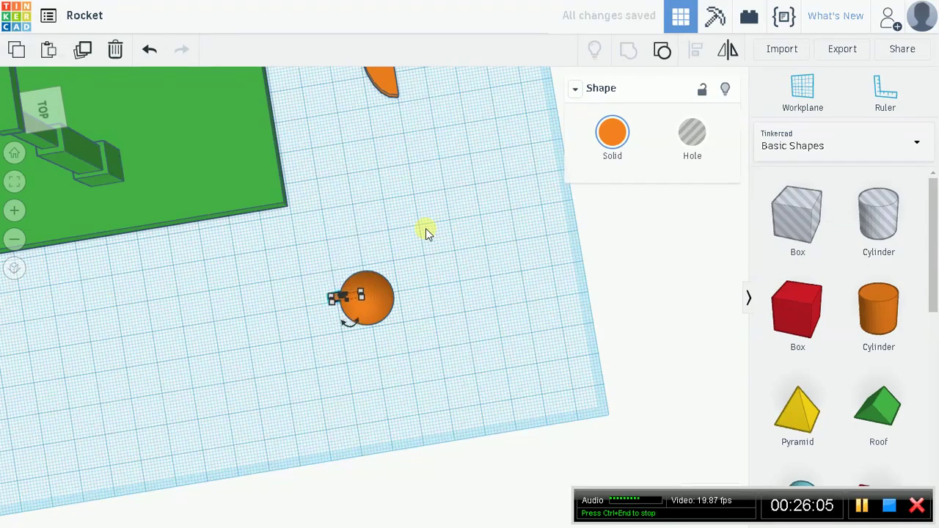
key("Down")
key("Right")
Lower the rocket body to 9 mm above the workplane so it sits closer to the fin's height
right_click_drag(522, 319, 456, 236)
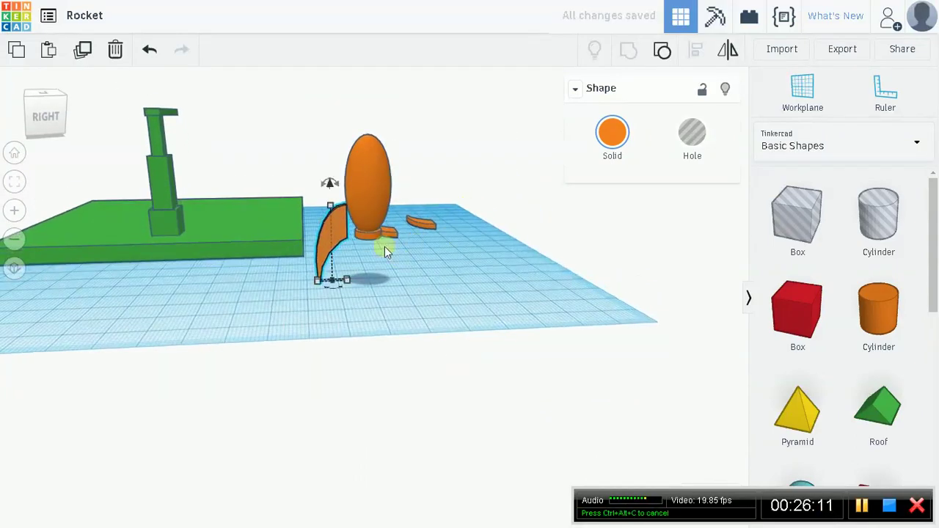
left_click(360, 187)
mouse_move(371, 117)
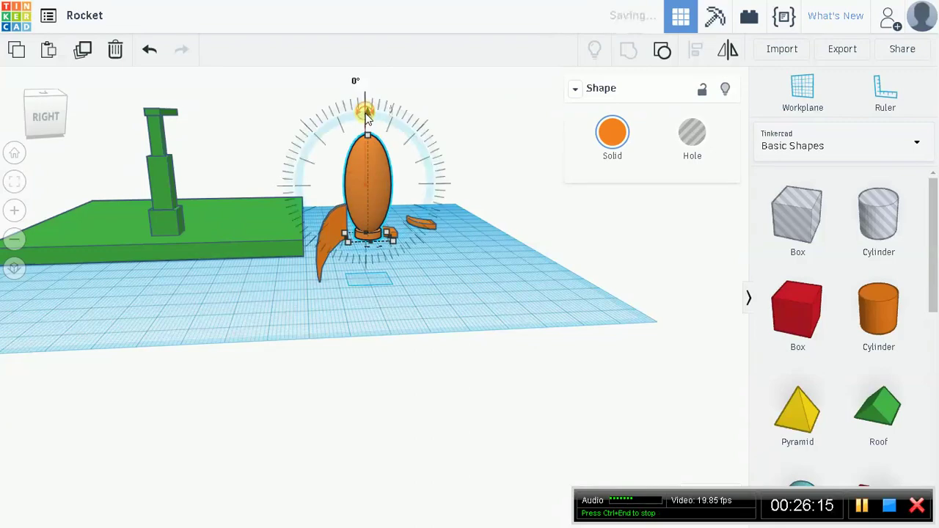
mouse_move(367, 110)
left_mouse_down()
mouse_move(370, 141)
mouse_move(362, 120)
left_mouse_up()
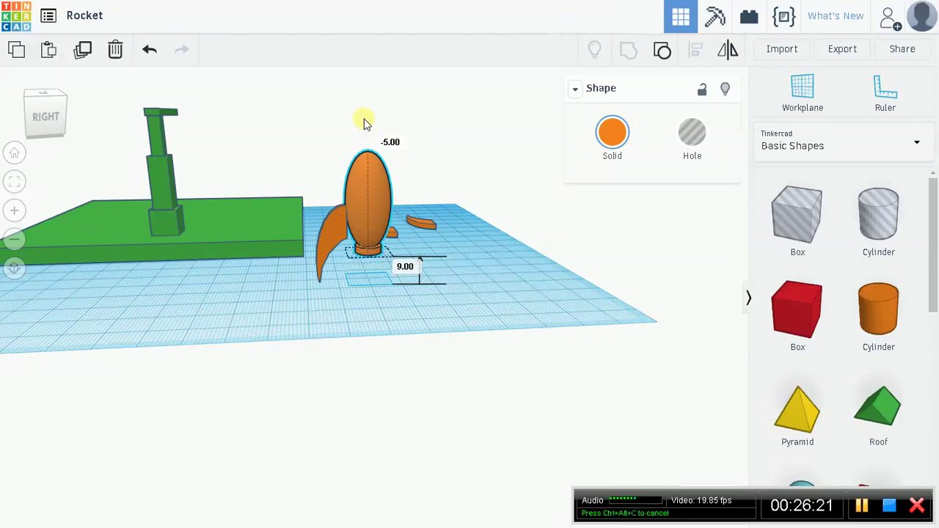
Shift the attached fin further into the rocket body, and lower the body to 7 mm above the workplane
left_click(329, 233)
left_click_drag(348, 226, 357, 221)
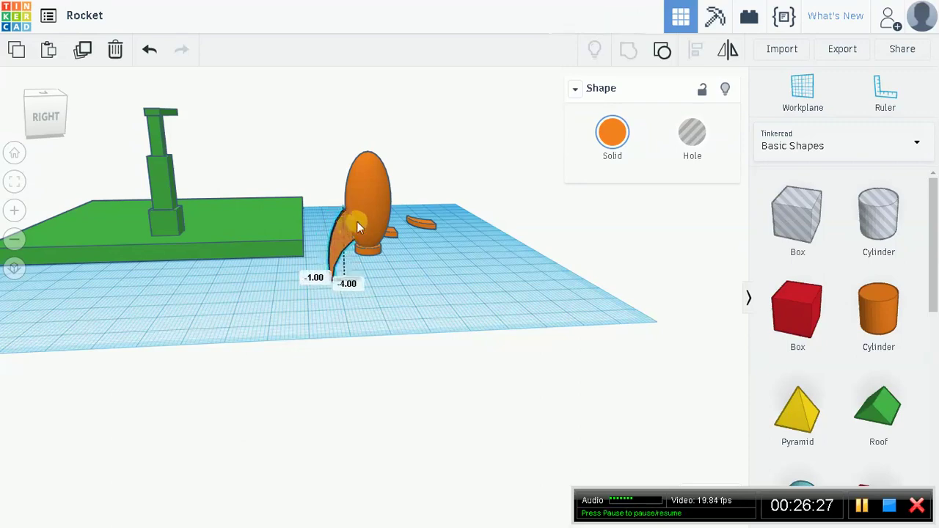
left_click(373, 165)
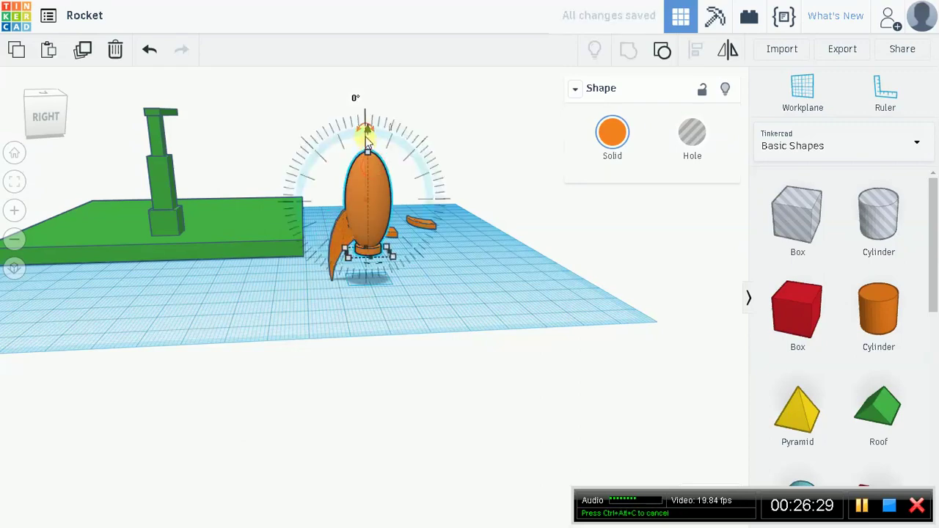
left_click_drag(367, 133, 368, 142)
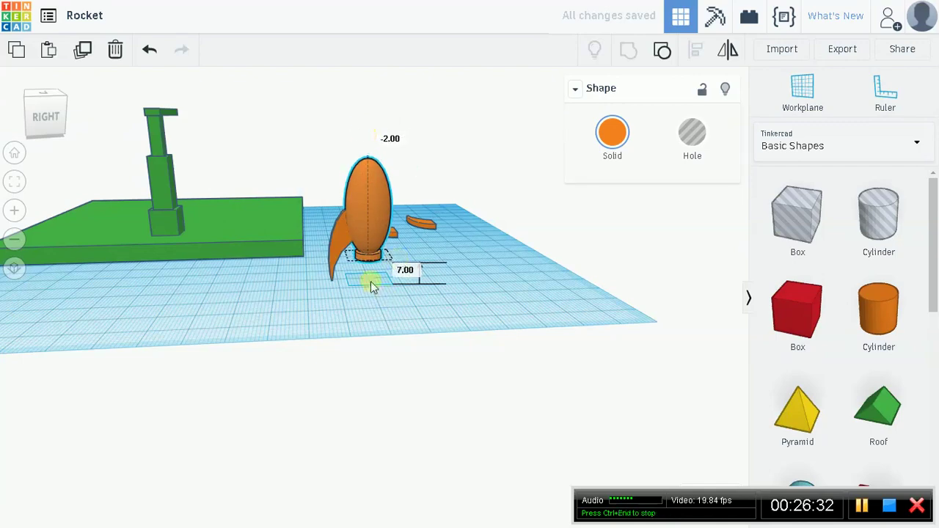
Nudge the fin further under the rocket body, raise the body to 8 mm above the workplane, and clear the selection
left_click(341, 234)
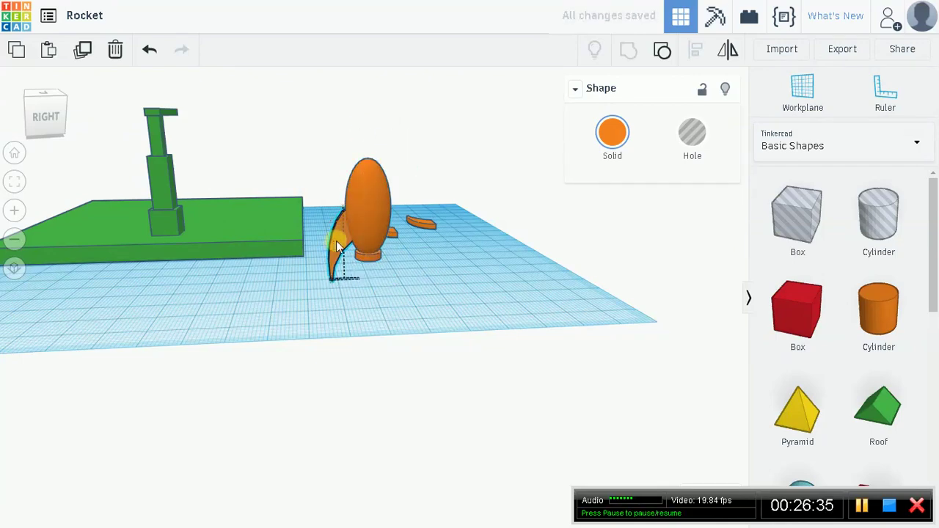
left_click_drag(340, 246, 338, 240)
left_click(379, 201)
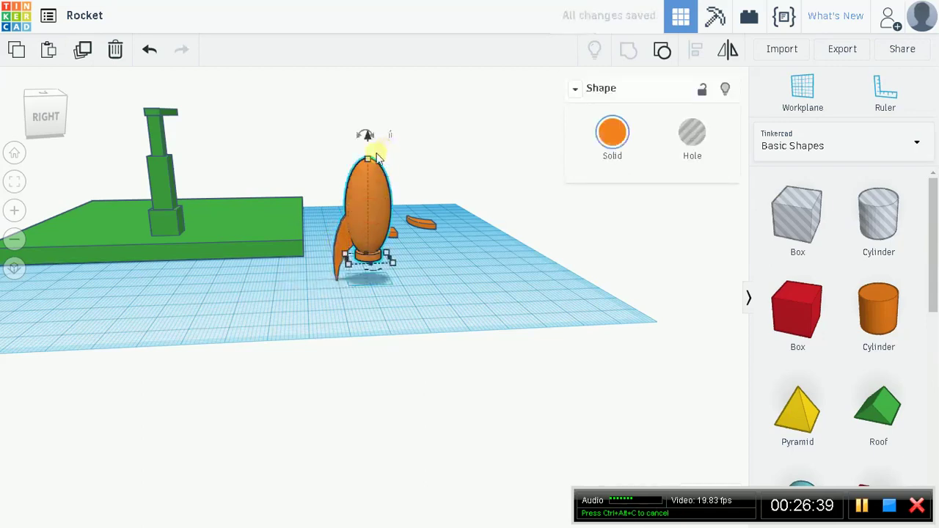
left_click_drag(369, 139, 371, 139)
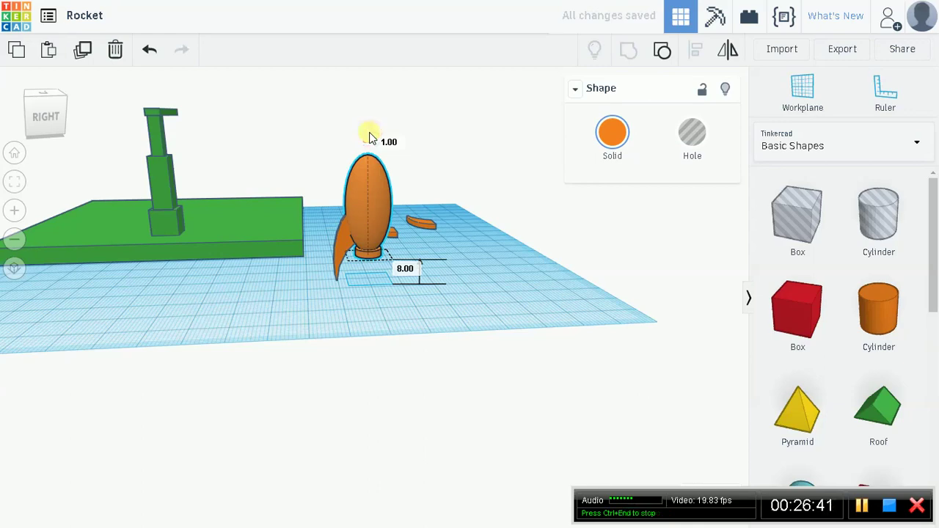
left_click(607, 224)
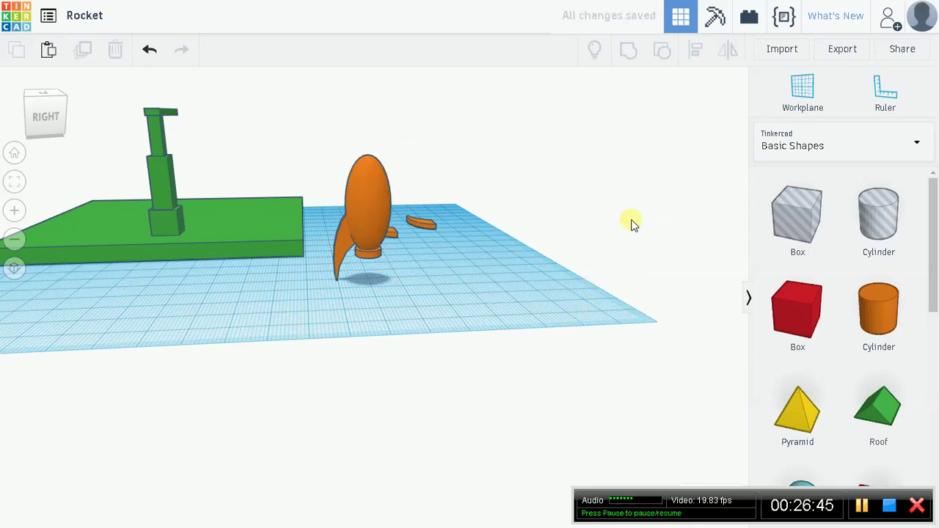
Delete the two spare flat fins lying beside the green plate
right_click_drag(641, 227, 450, 266)
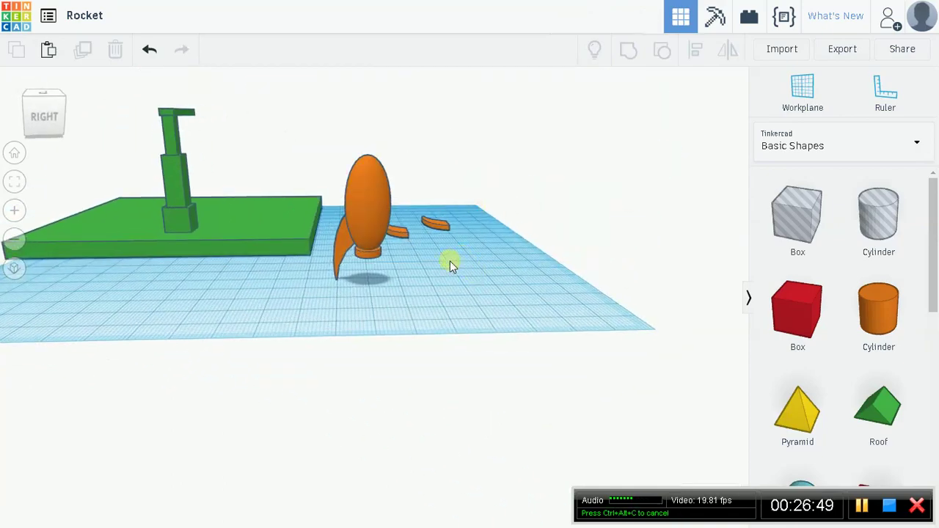
left_click(424, 229)
right_click_drag(671, 235, 419, 96)
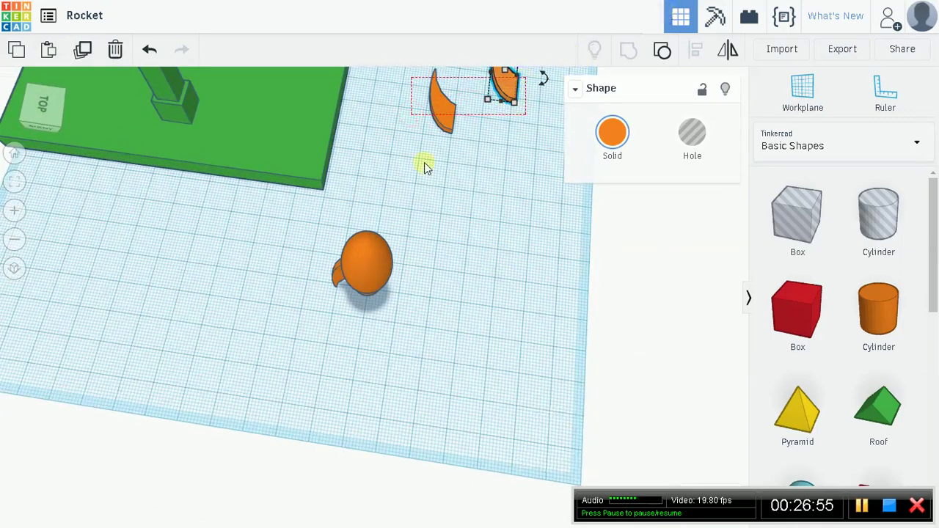
left_click(443, 106, "shift")
key("Delete")
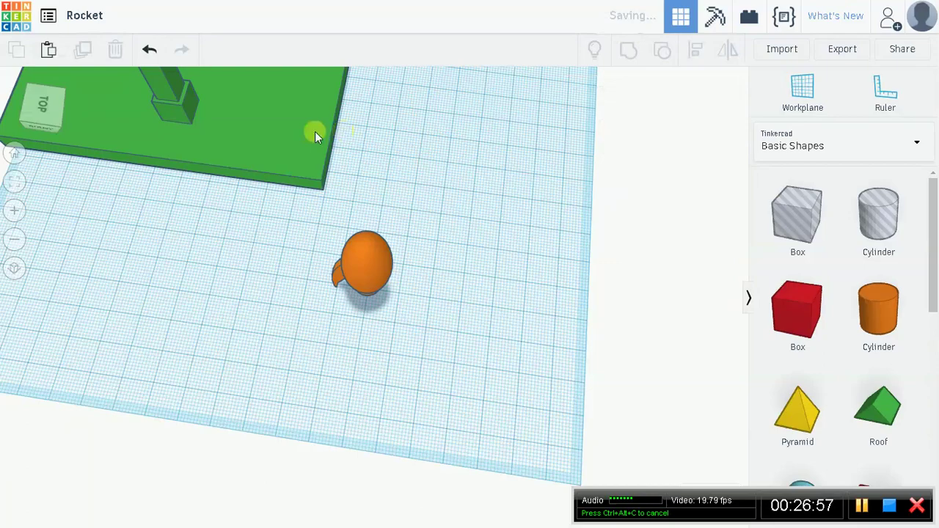
Duplicate the attached fin twice and place one copy on each side of the rocket, clear of the body
right_click_drag(462, 287, 362, 227)
left_click(348, 220)
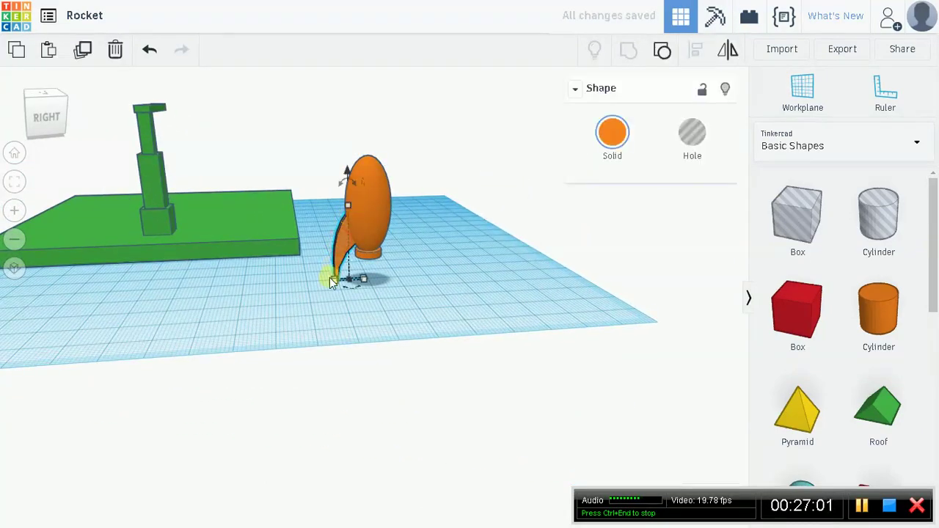
left_click(84, 49)
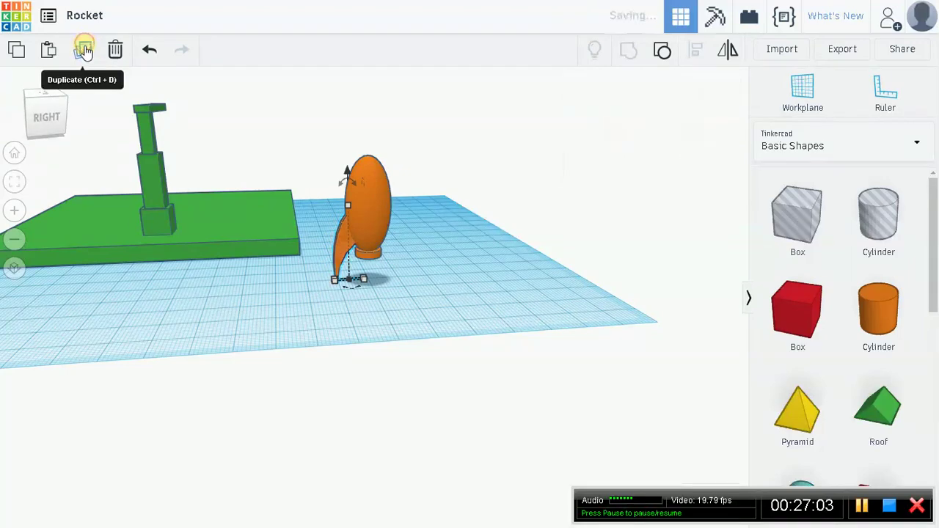
left_click_drag(340, 257, 249, 327)
left_click(82, 51)
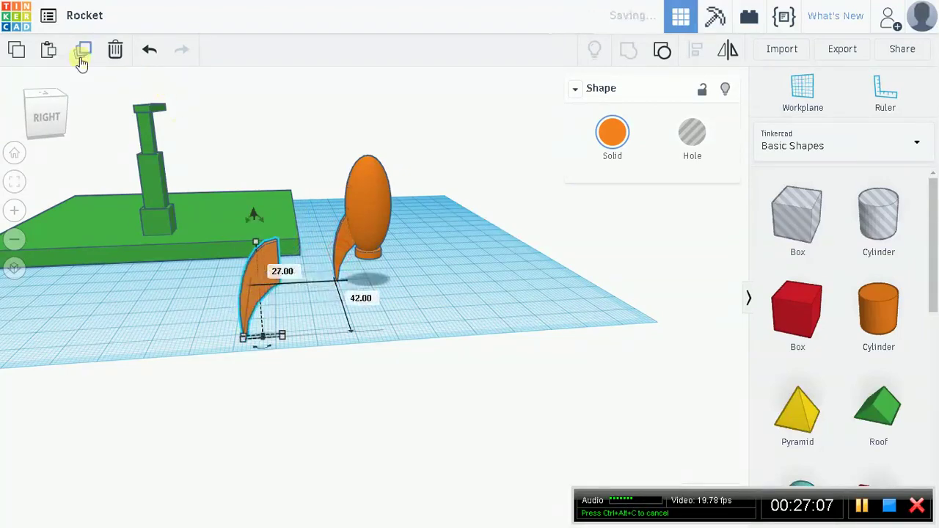
left_click_drag(100, 345, 514, 233)
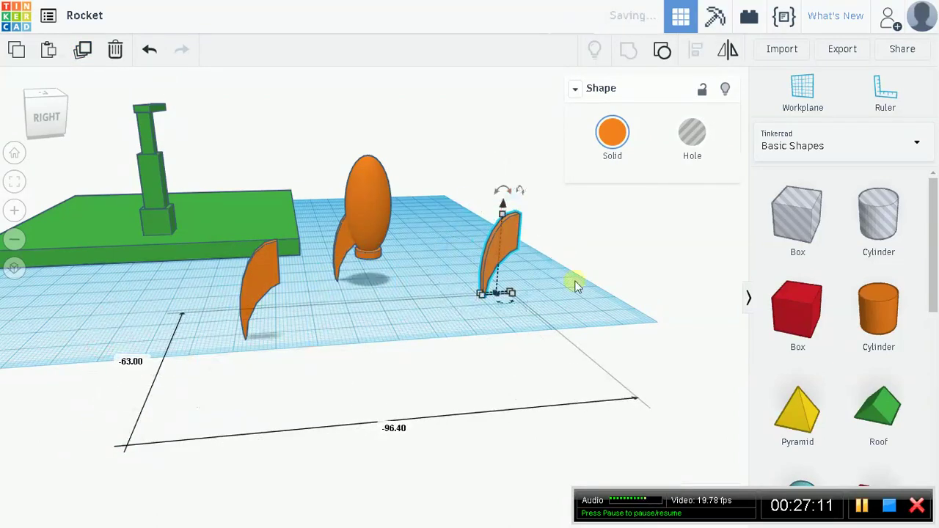
Rotate the fin copy near the workplane's corner about its vertical axis
right_click_drag(613, 293, 572, 340)
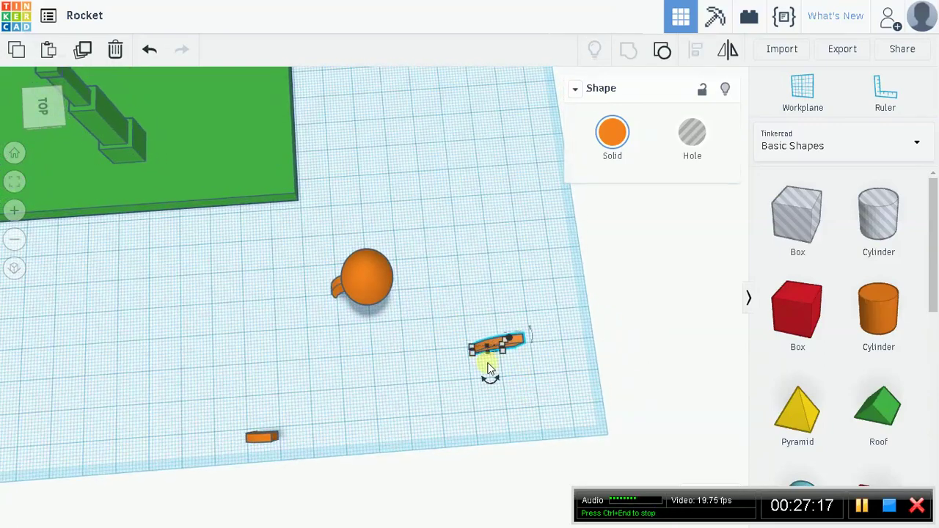
left_click_drag(491, 381, 504, 191)
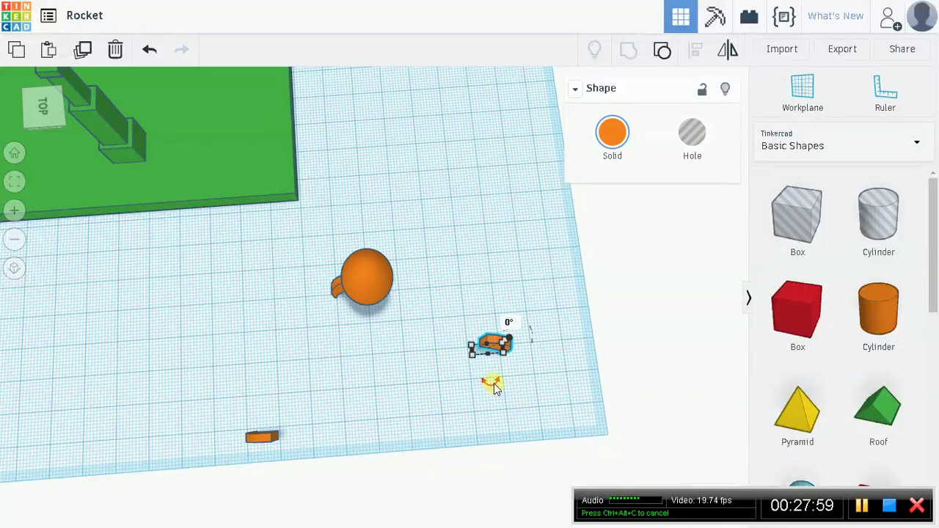
left_click_drag(496, 386, 496, 386)
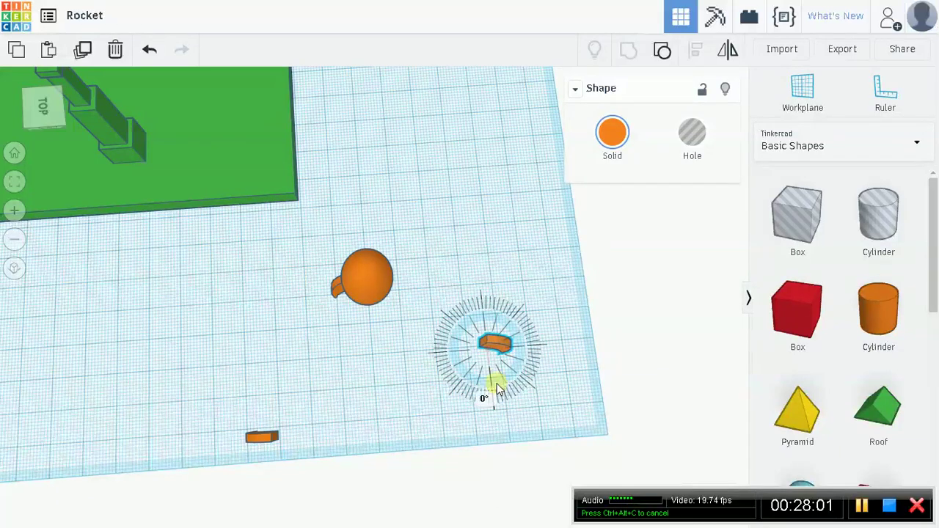
left_click_drag(498, 389, 488, 339)
right_click_drag(556, 269, 551, 332)
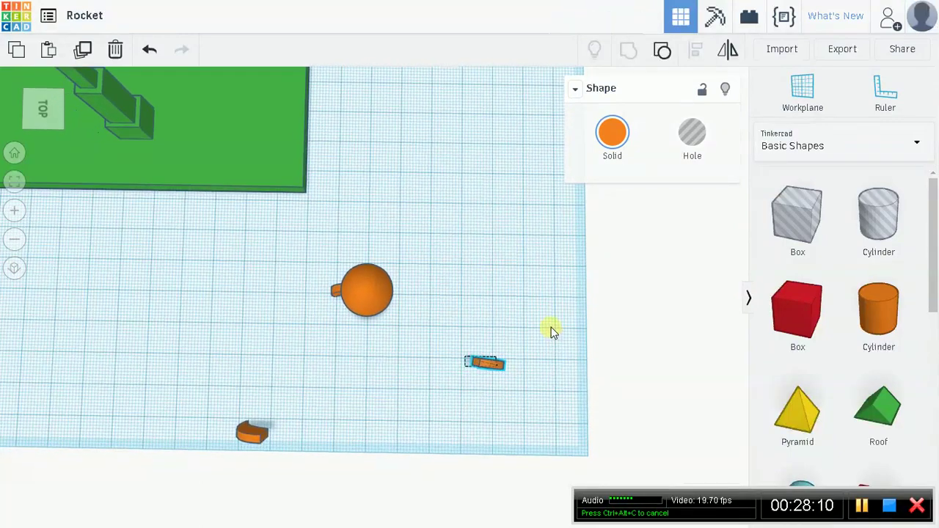
left_click(336, 289)
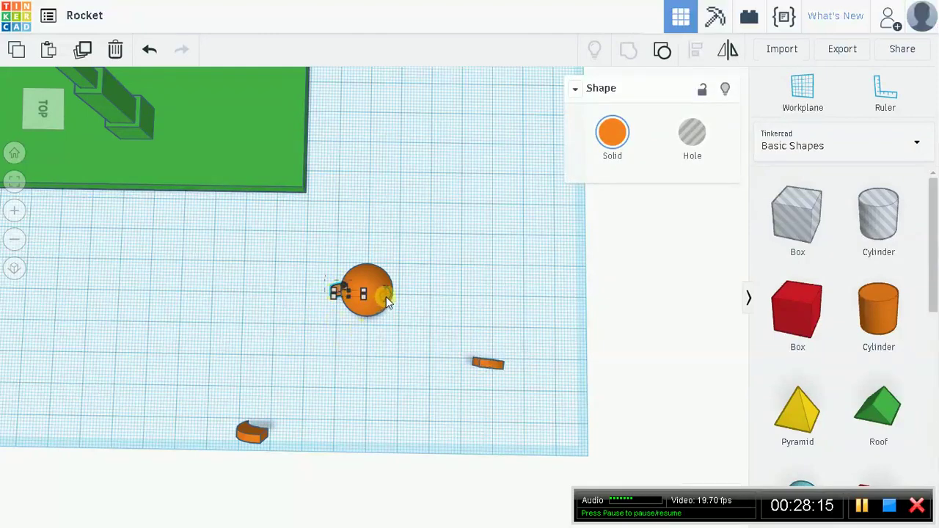
left_click_drag(389, 298, 497, 277)
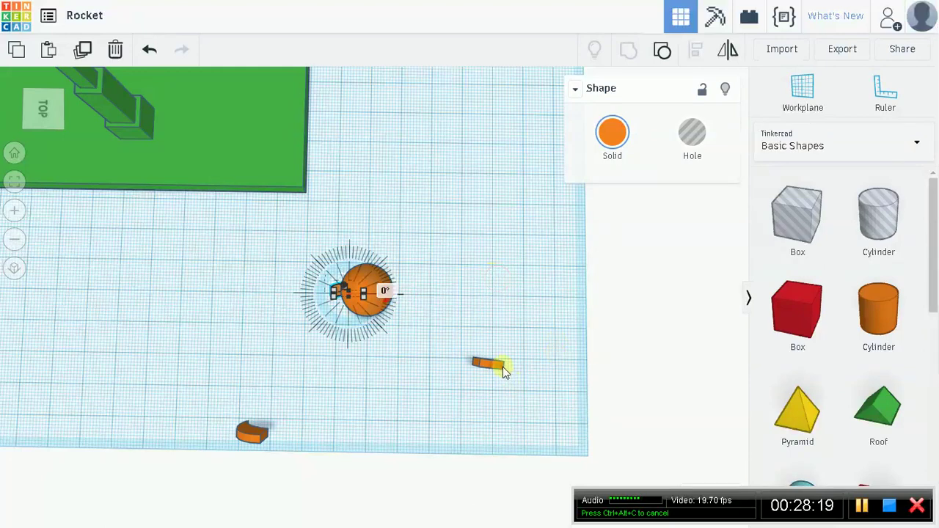
left_click(504, 369)
right_click_drag(547, 301, 545, 320)
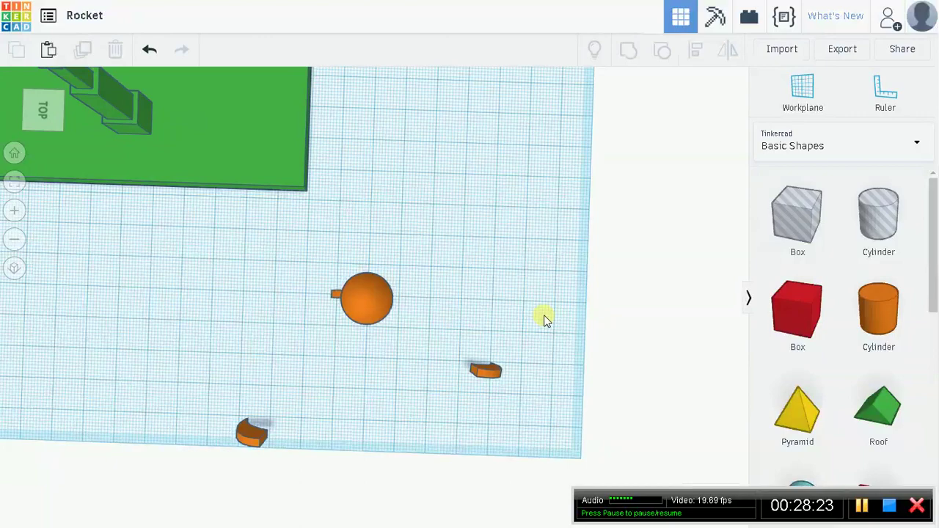
Rotate the fin copy near the workplane's corner by 60° about its vertical axis
left_click(493, 375)
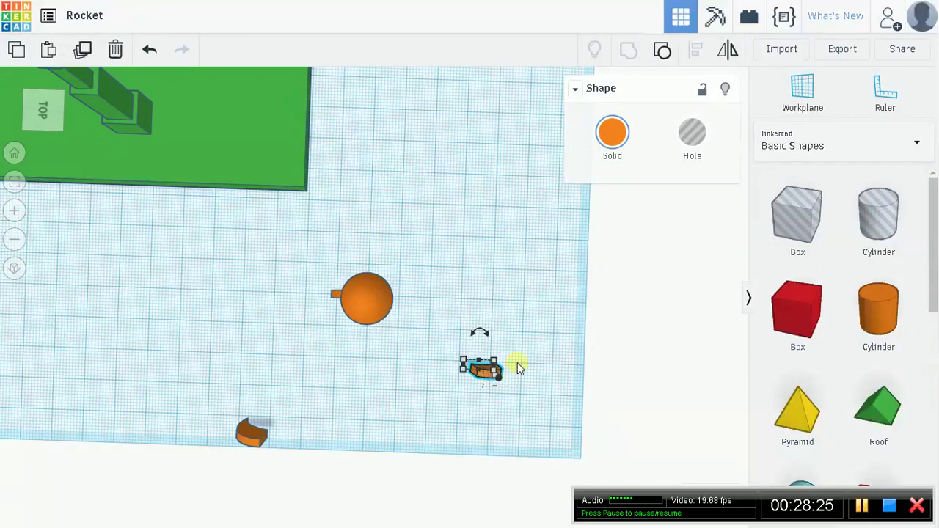
left_click(862, 503)
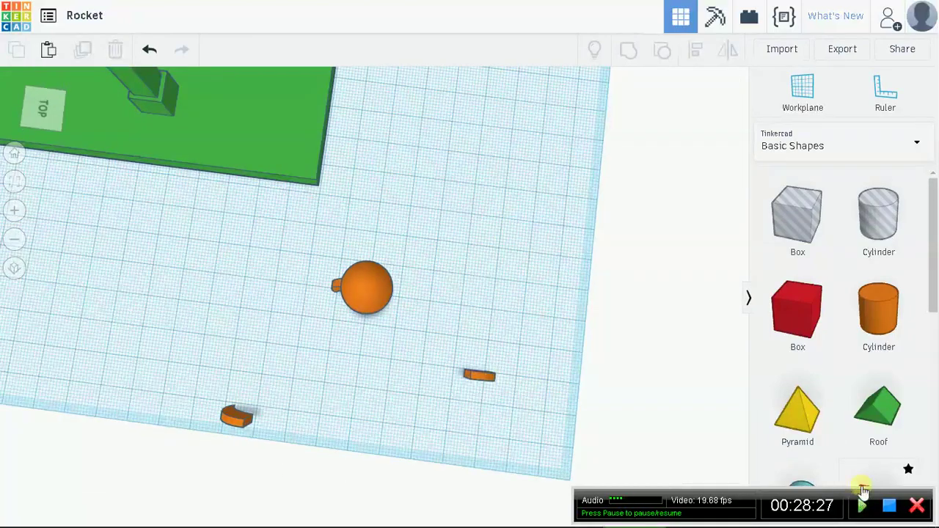
left_click(862, 505)
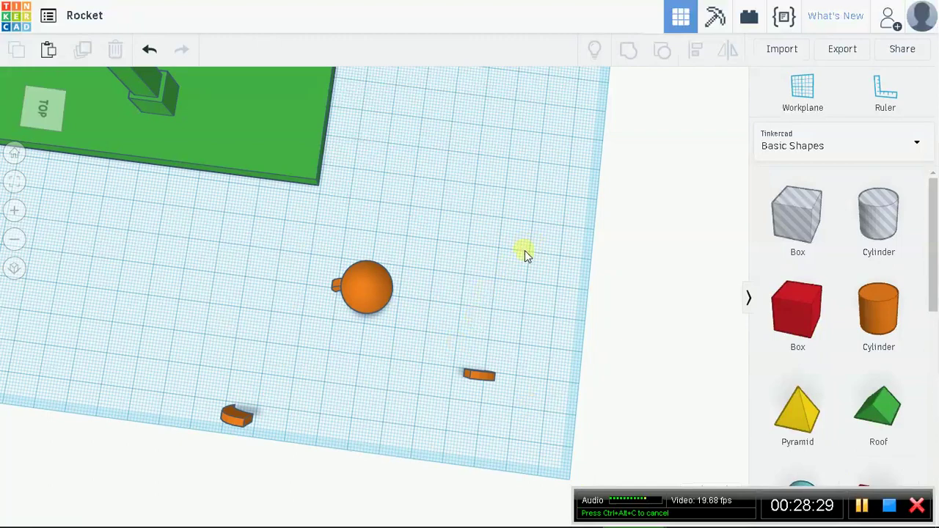
left_click(490, 380)
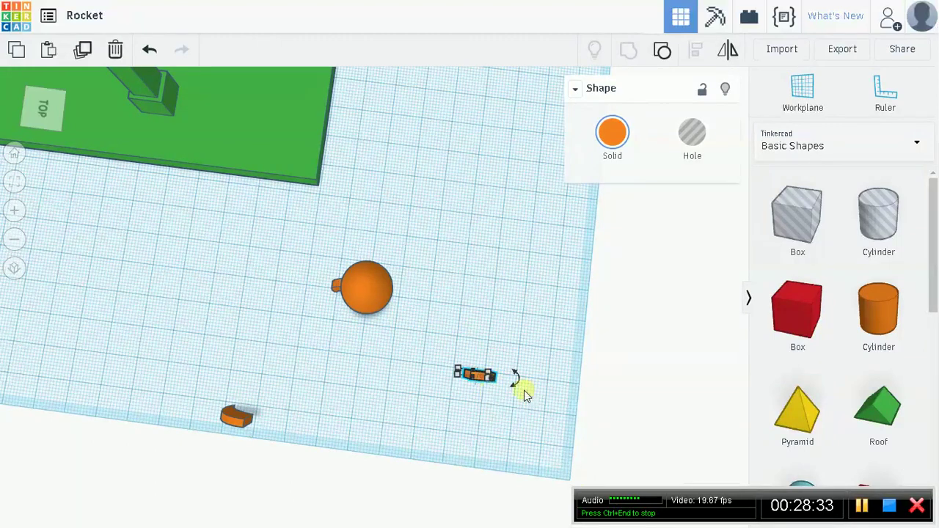
left_click_drag(516, 380, 525, 422)
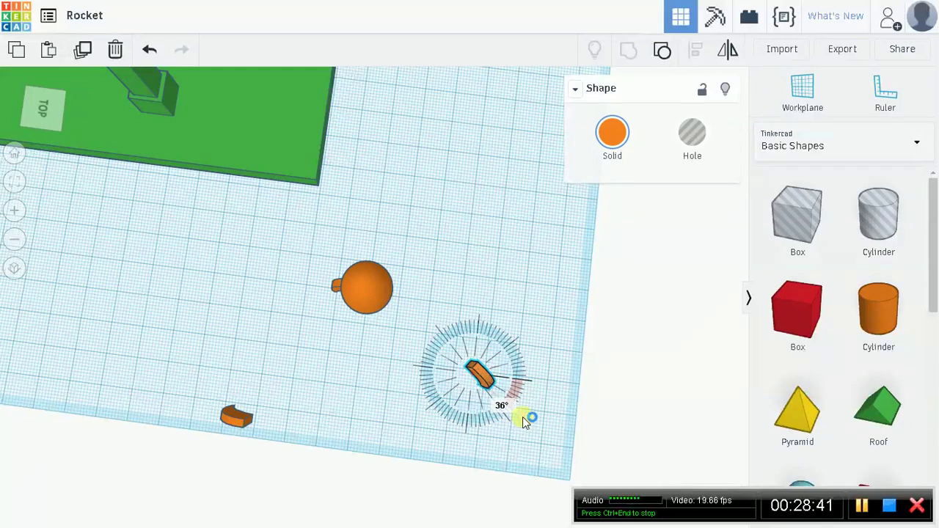
left_click_drag(524, 421, 524, 415)
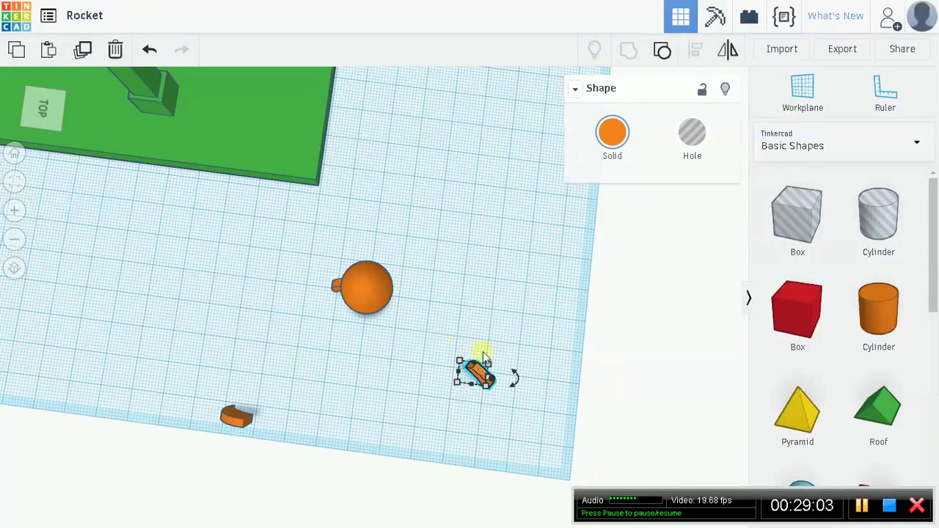
mouse_move(511, 377)
left_mouse_down()
mouse_move(515, 393)
mouse_move(508, 387)
mouse_move(505, 399)
mouse_move(522, 392)
mouse_move(522, 366)
left_mouse_up()
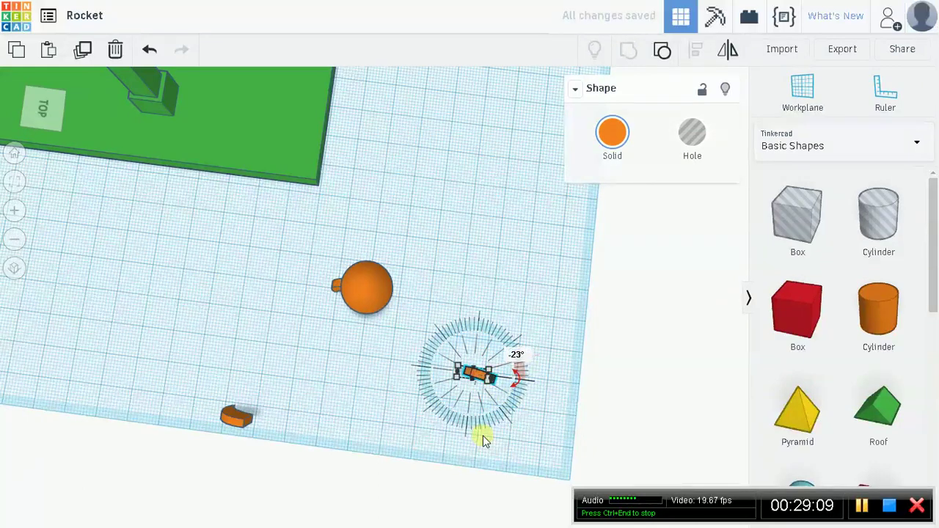
key("ctrl+z")
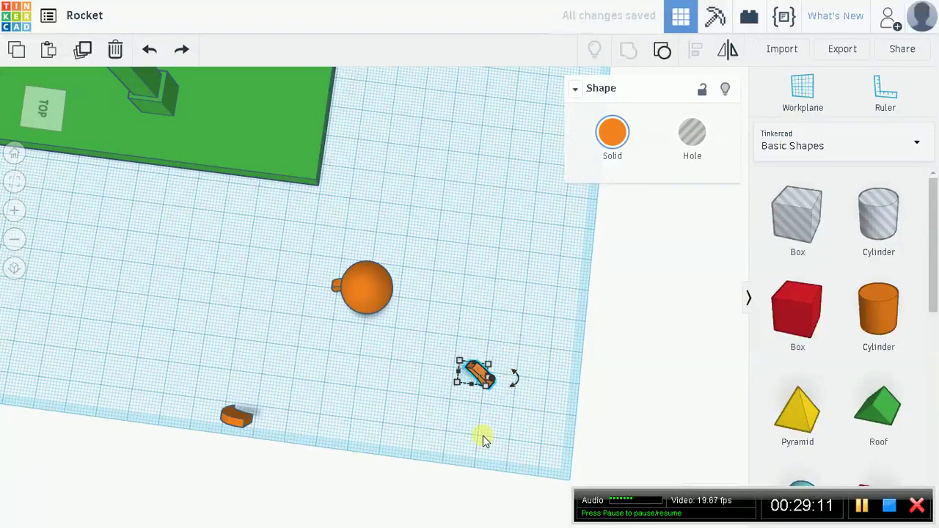
left_click_drag(509, 389, 478, 430)
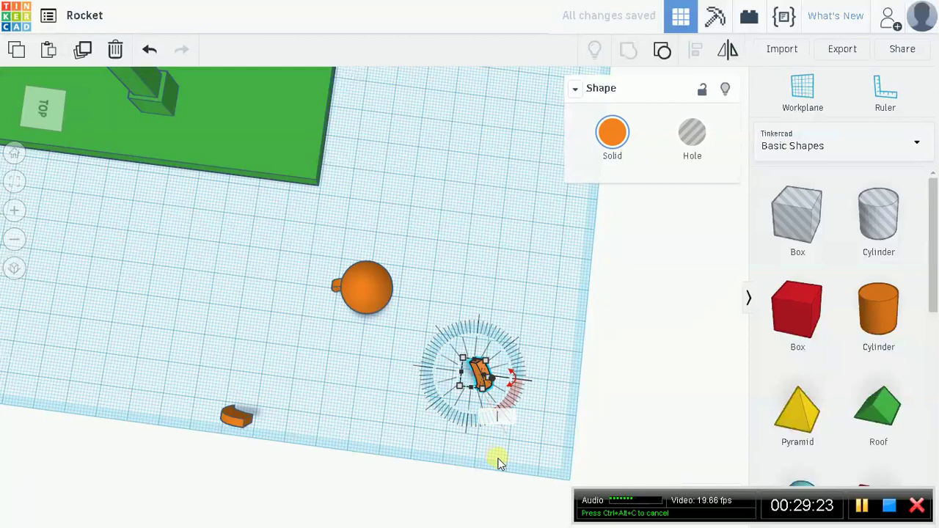
type("60")
key("Return")
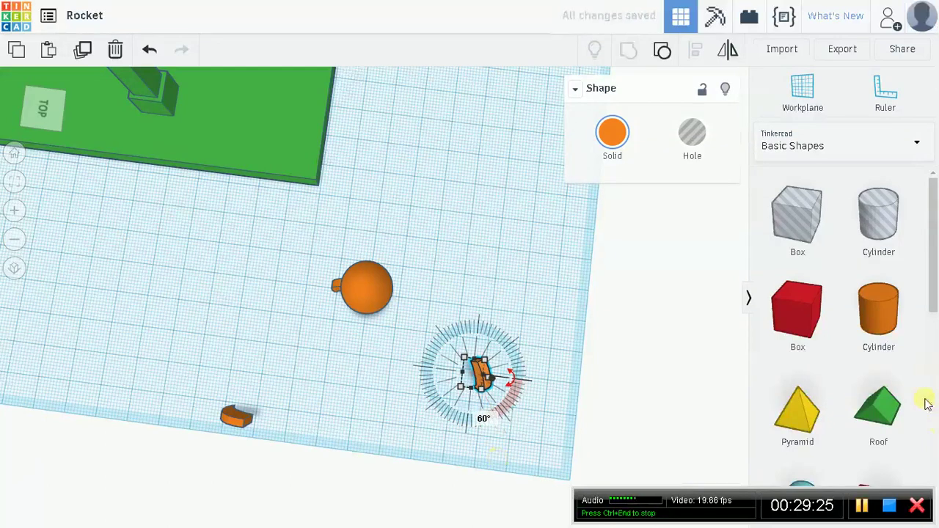
Try rotating the fin copy near the workplane's edge by -60° about its vertical axis and undo that rotation
left_click(234, 423)
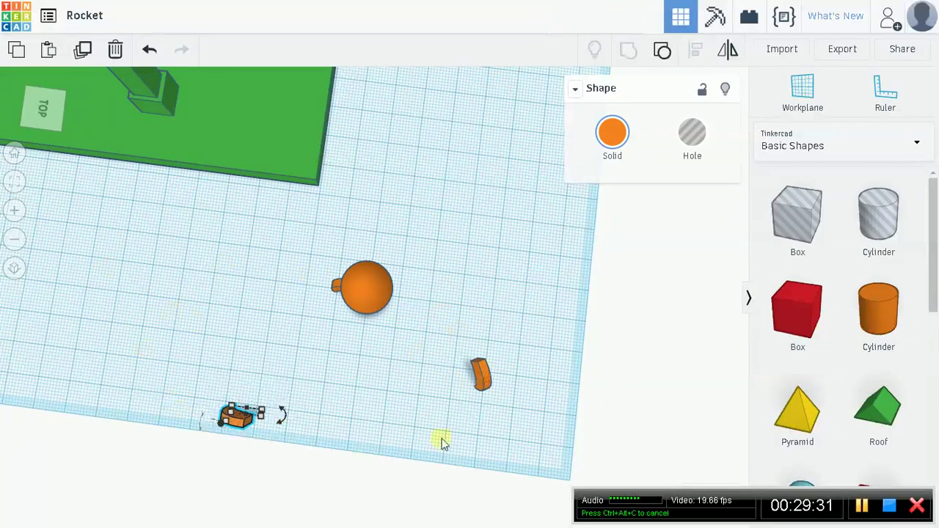
mouse_move(283, 413)
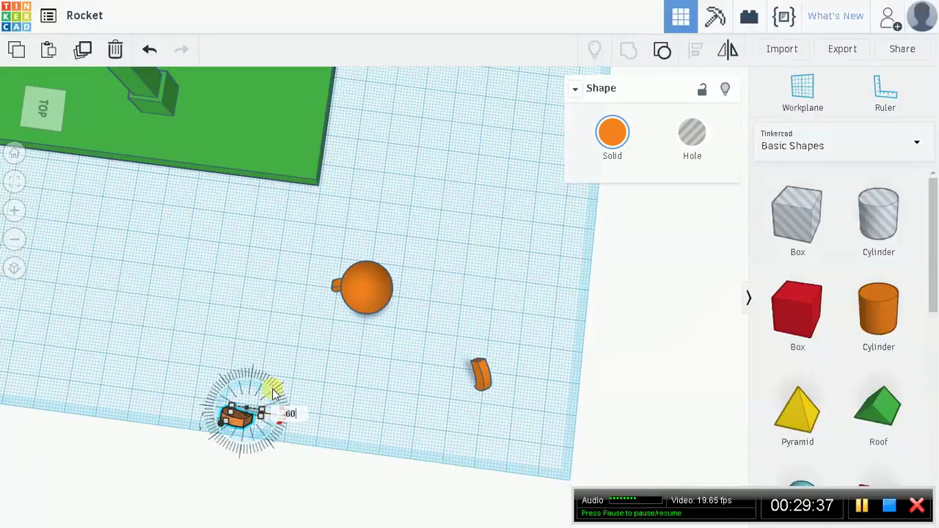
key("Return")
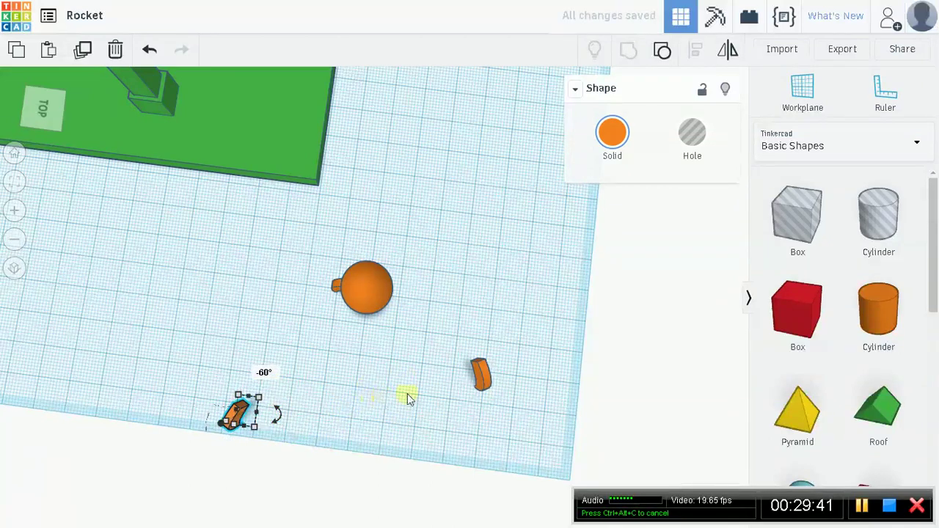
left_click(338, 409)
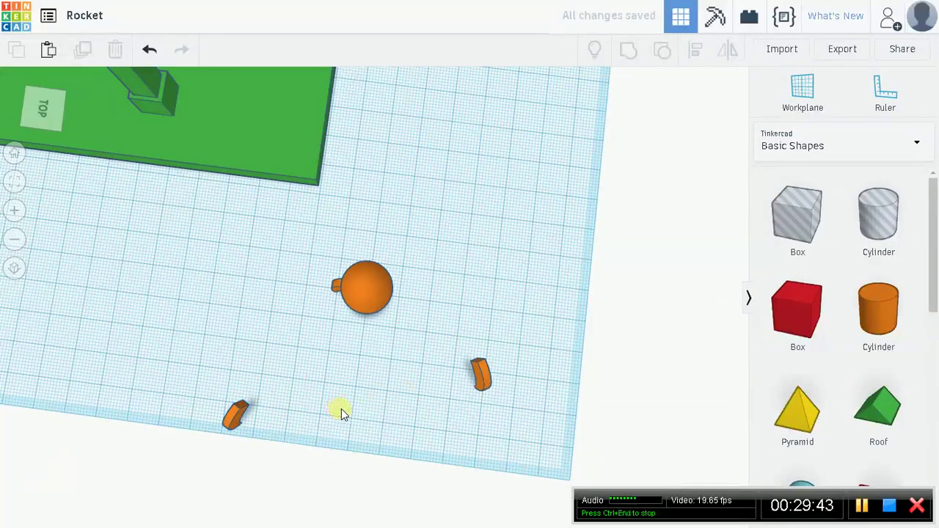
left_click(240, 420)
left_click(237, 412)
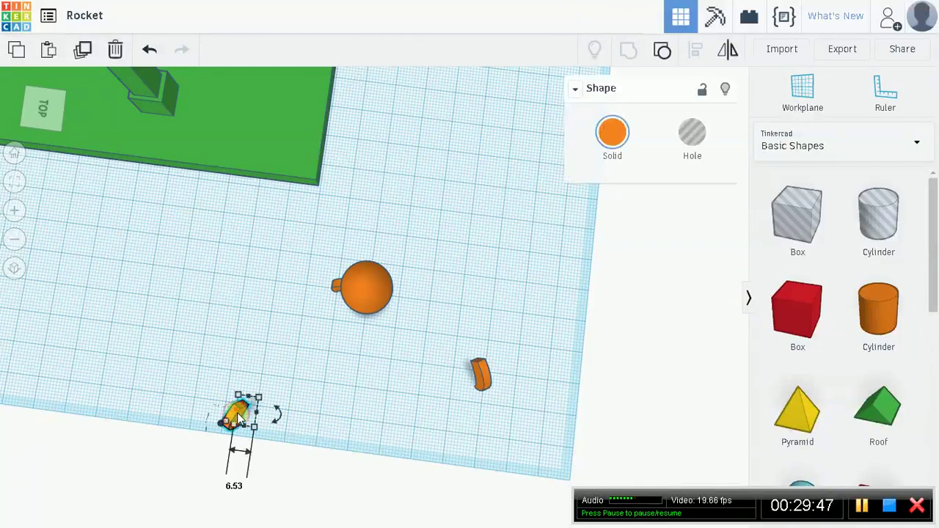
key("ctrl+z")
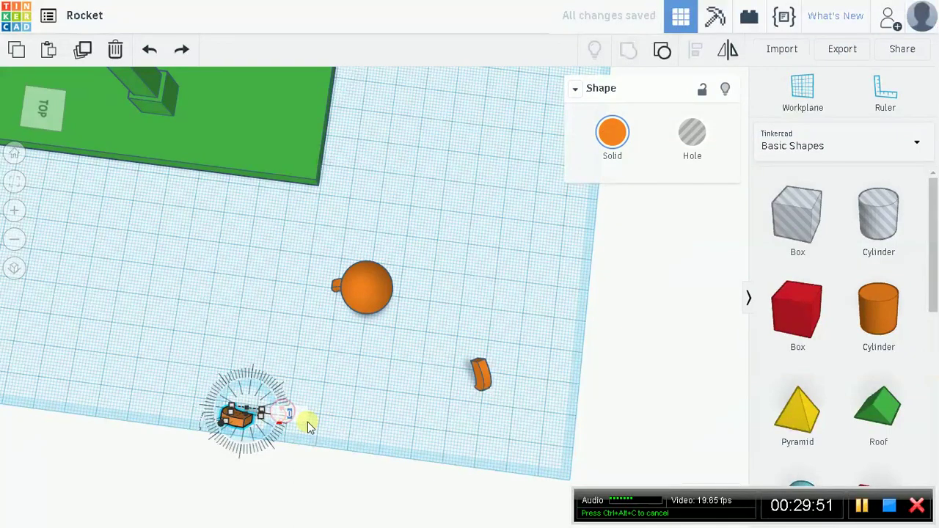
Rotate the fin copy near the workplane's edge by 30° about its vertical axis
key("ctrl+y")
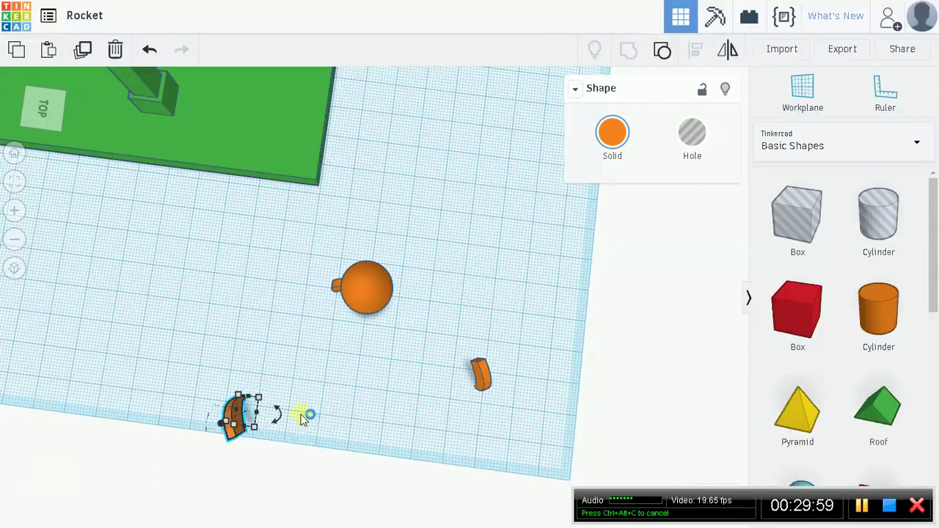
left_click_drag(276, 412, 328, 416)
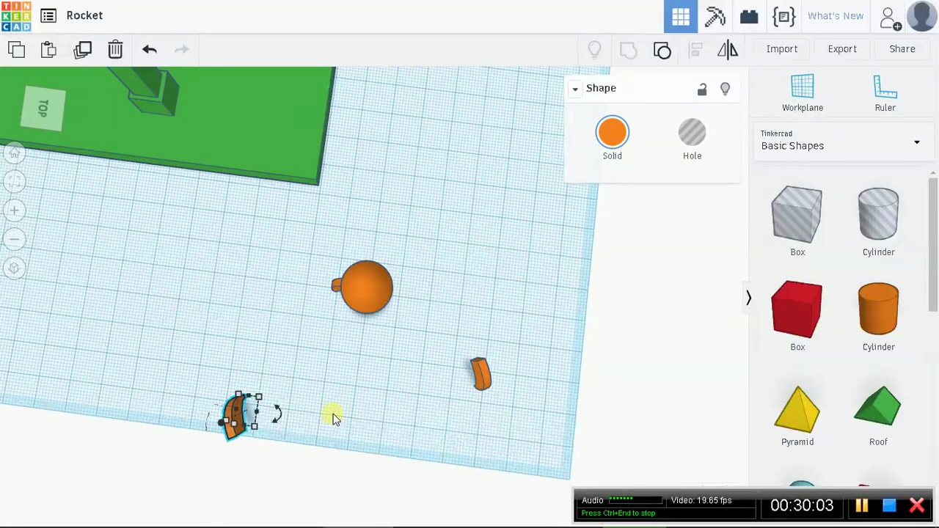
mouse_move(278, 411)
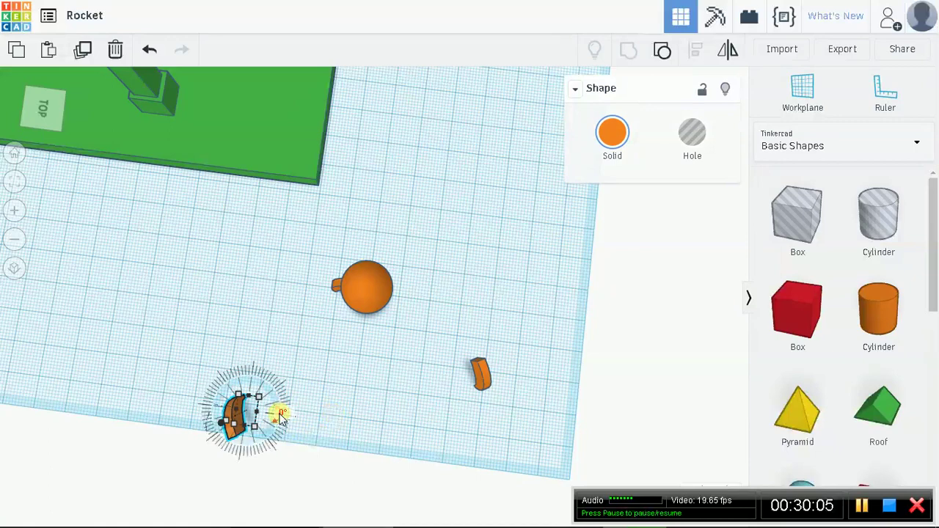
left_click_drag(298, 418, 256, 452)
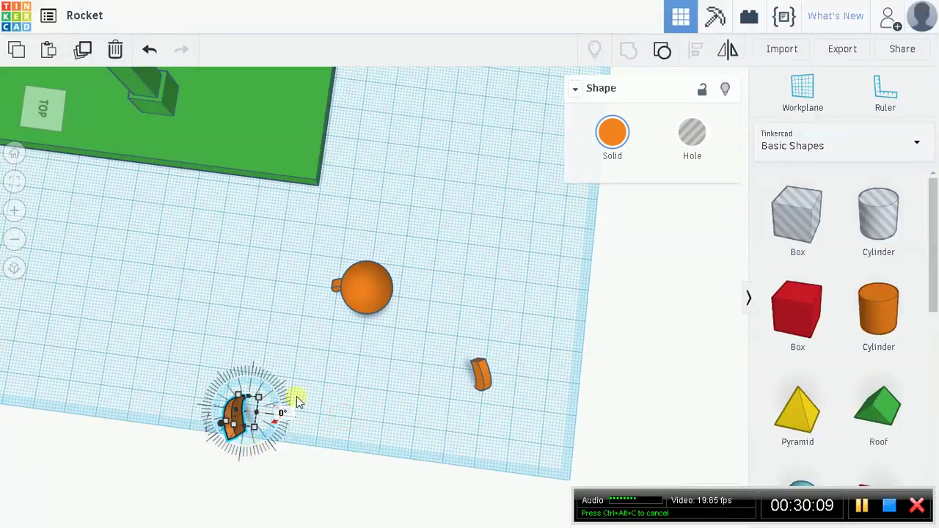
key("ctrl+z")
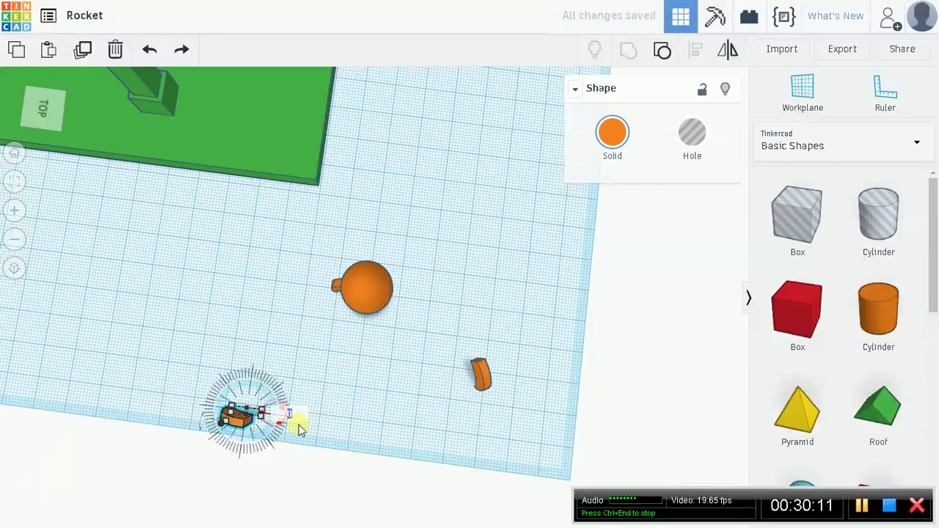
key("ctrl+y")
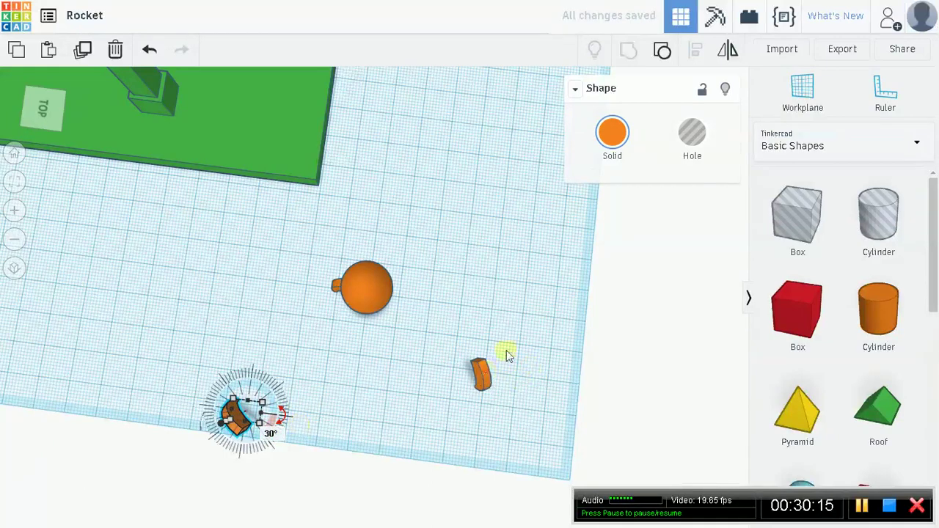
Move the fin copy from the workplane's corner against the free side of the rocket body
left_click(481, 374)
right_click_drag(606, 331, 490, 258)
left_click_drag(506, 271, 390, 249)
right_click_drag(472, 340, 402, 261)
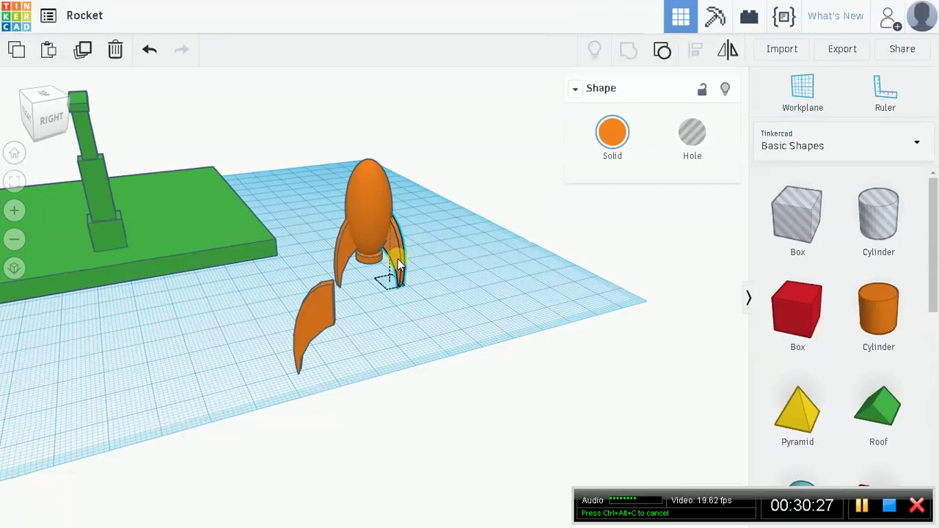
Move the remaining loose fin copy from the workplane's edge to a spot close beside the rocket body
right_click_drag(368, 329, 185, 336)
left_click(194, 338)
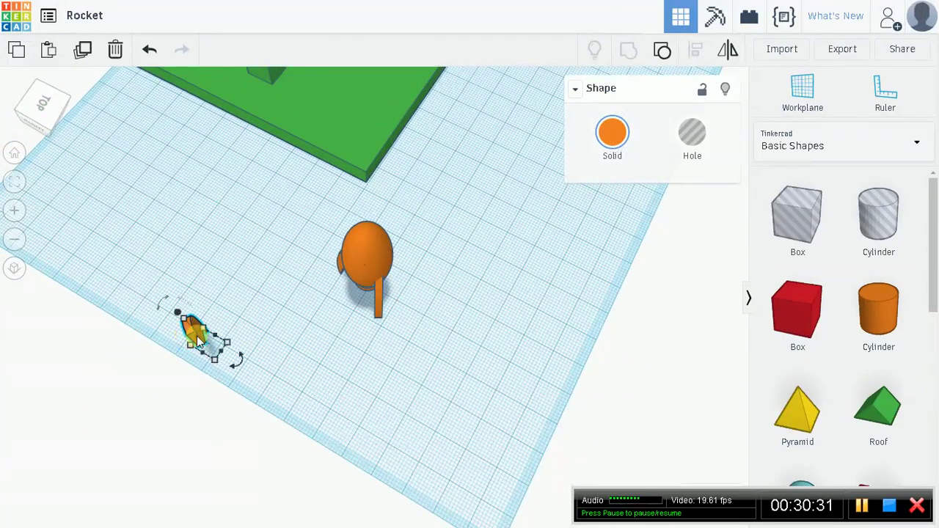
left_click_drag(194, 339, 443, 244)
Try rotating the loose fin by 45° about its vertical axis and undo that rotation
right_click_drag(593, 243, 446, 303)
right_click_drag(550, 281, 406, 374)
left_click_drag(386, 393, 387, 398)
left_click(388, 403)
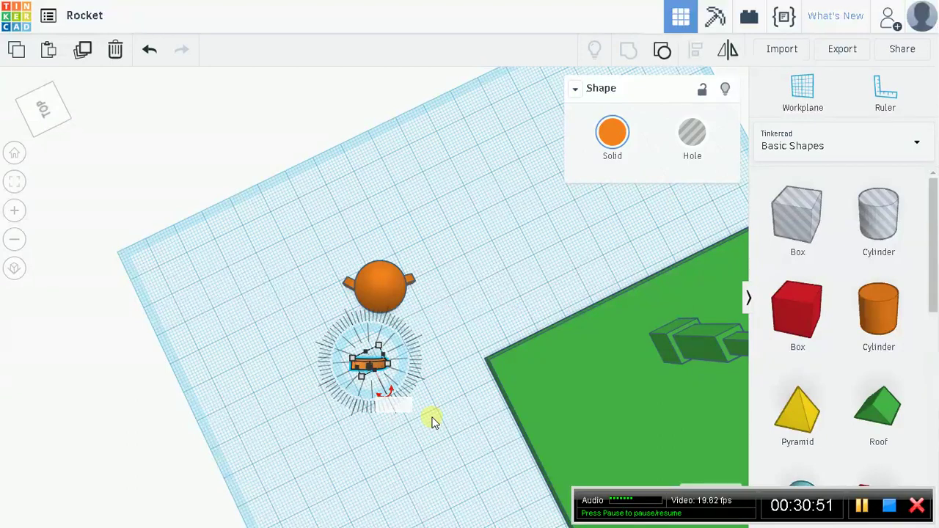
key("Return")
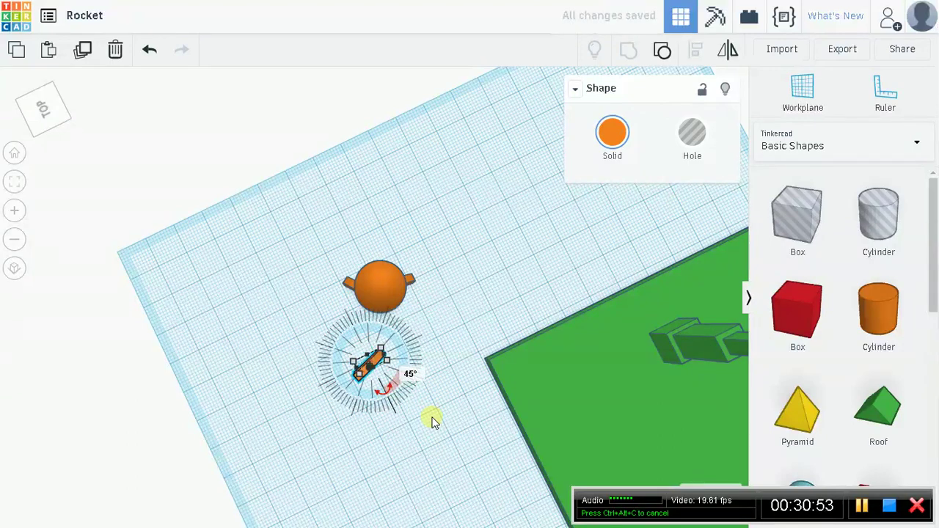
right_click_drag(402, 417, 387, 360)
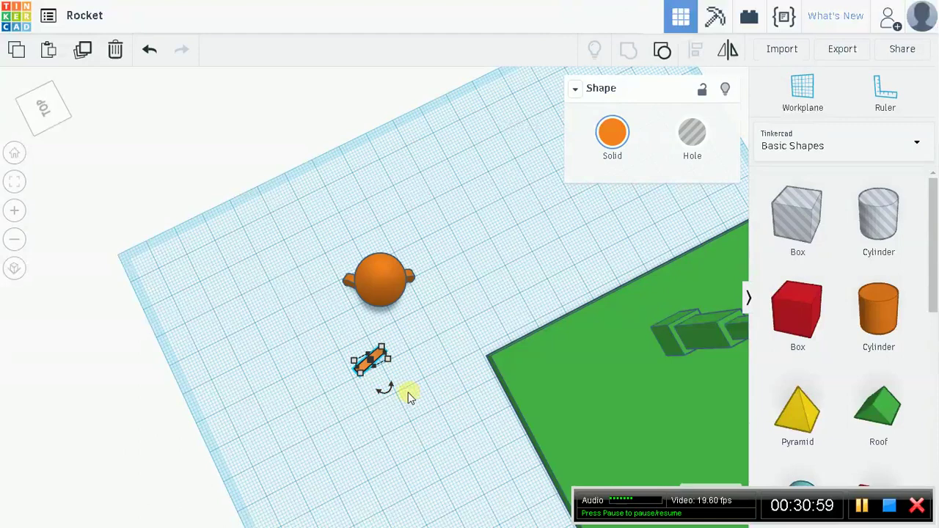
key("ctrl+z")
Rotate the loose fin beside the rocket about its vertical axis, trying 60° and settling on -35°
left_click_drag(393, 389, 398, 392)
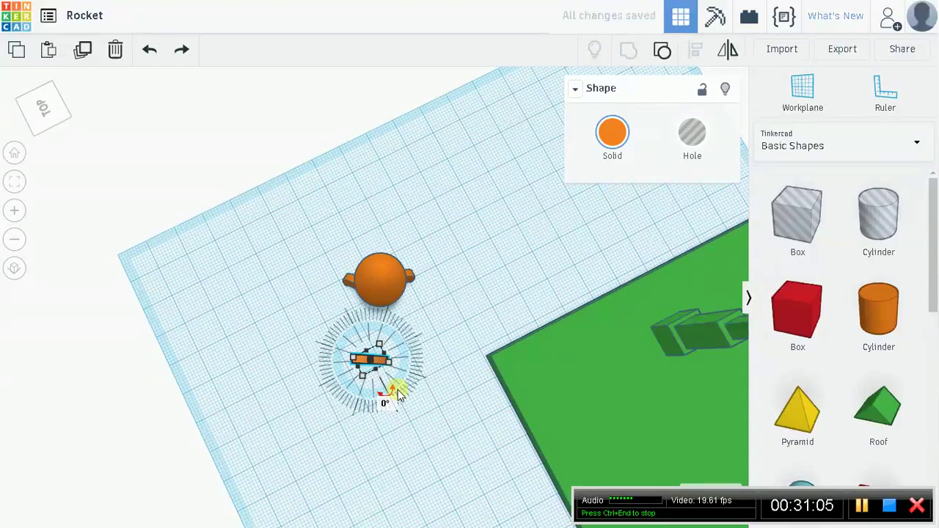
left_click_drag(398, 395, 397, 394)
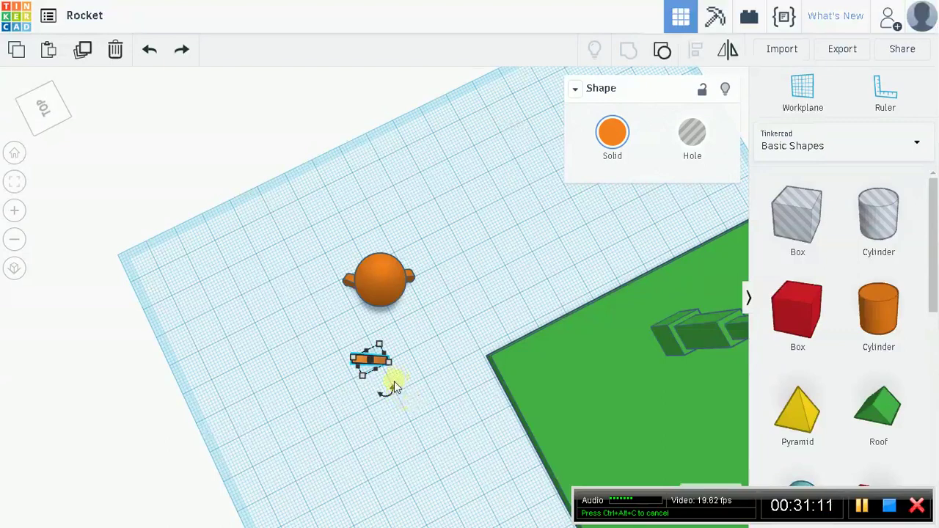
mouse_move(394, 396)
left_mouse_down()
mouse_move(381, 390)
mouse_move(387, 400)
left_mouse_up()
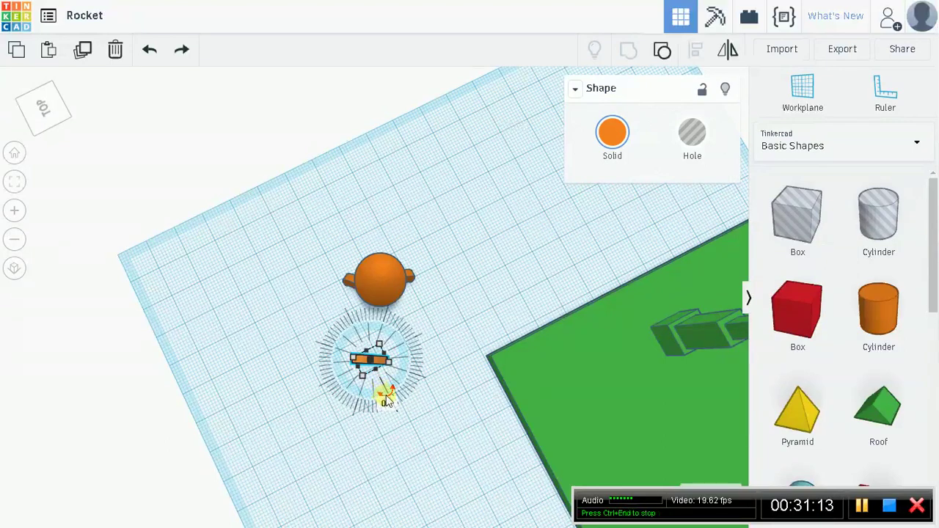
left_click(386, 397)
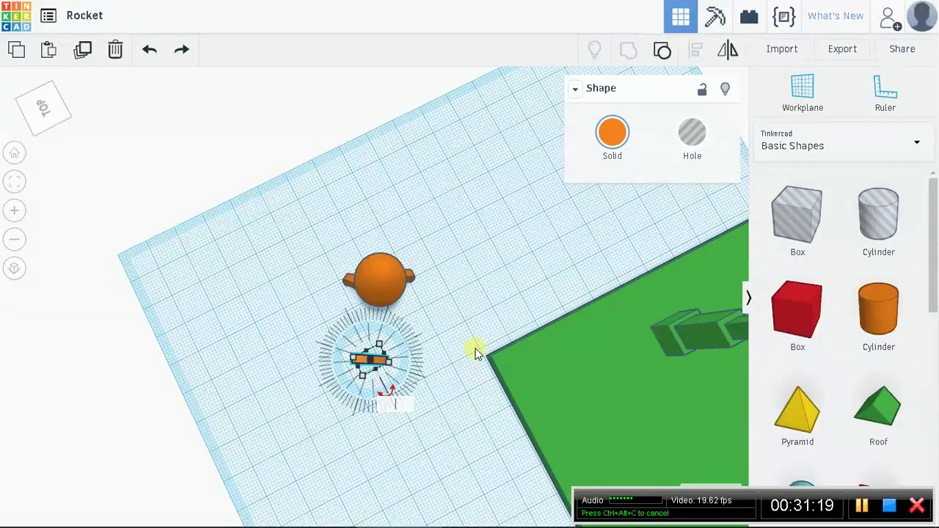
right_click_drag(487, 287, 482, 311)
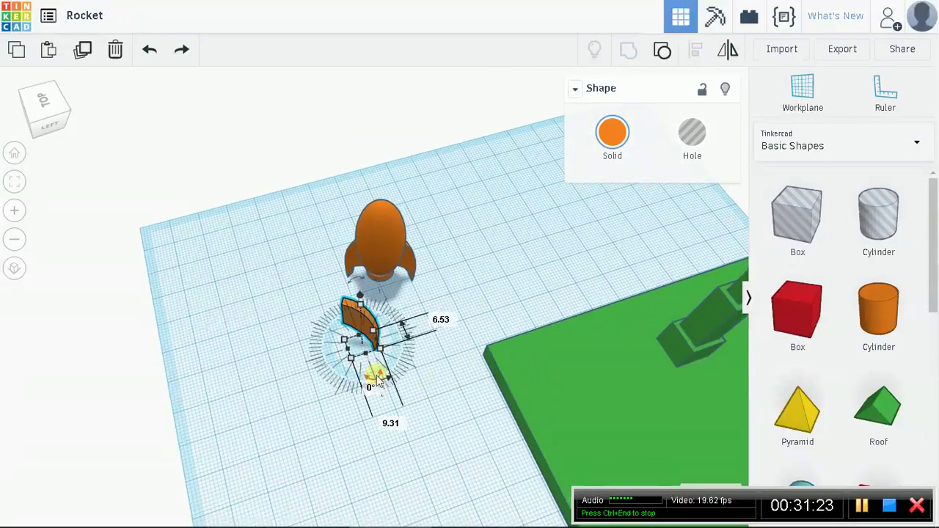
left_click(376, 378)
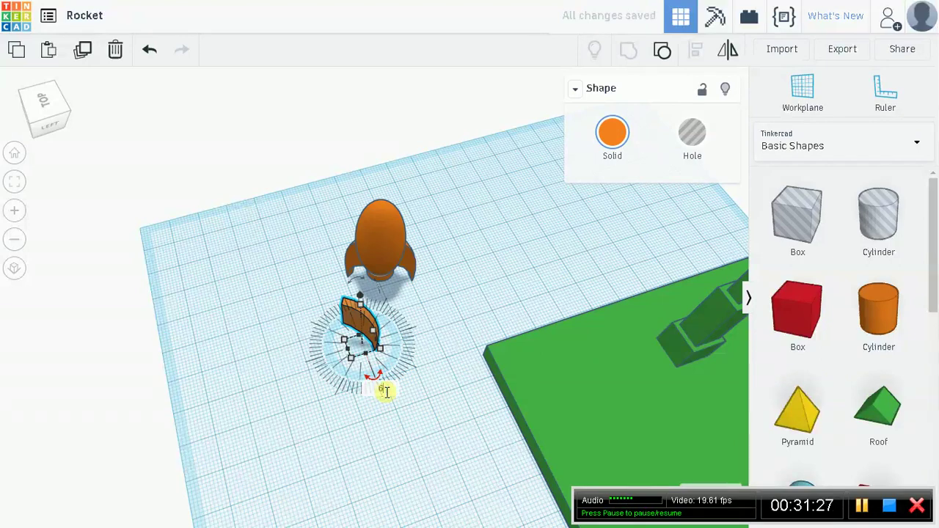
type("60")
key("Return")
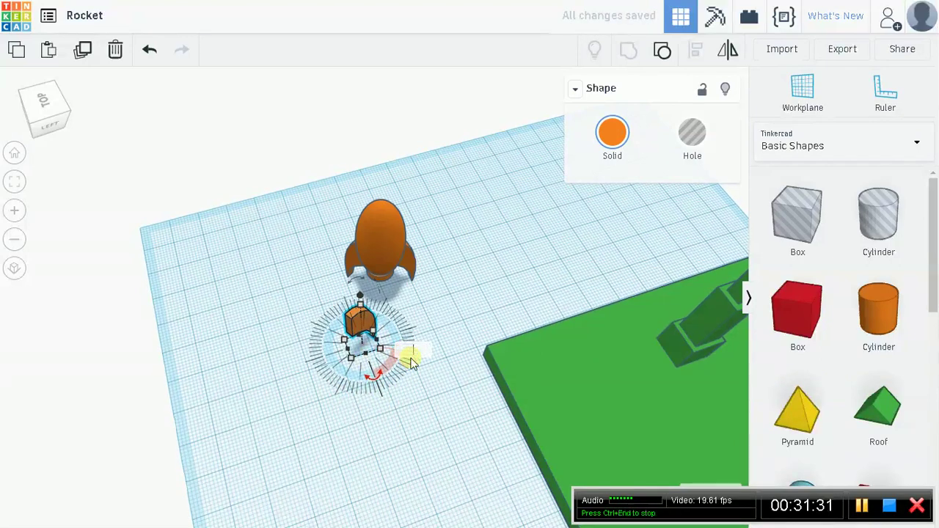
type("-35")
key("Return")
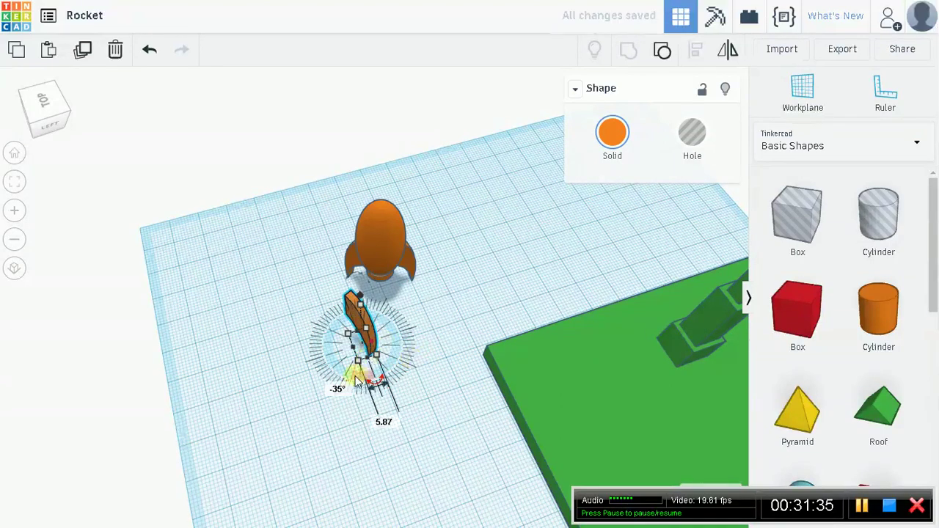
Rotate the loose fin beside the rocket by 20° about its vertical axis
left_click(337, 390)
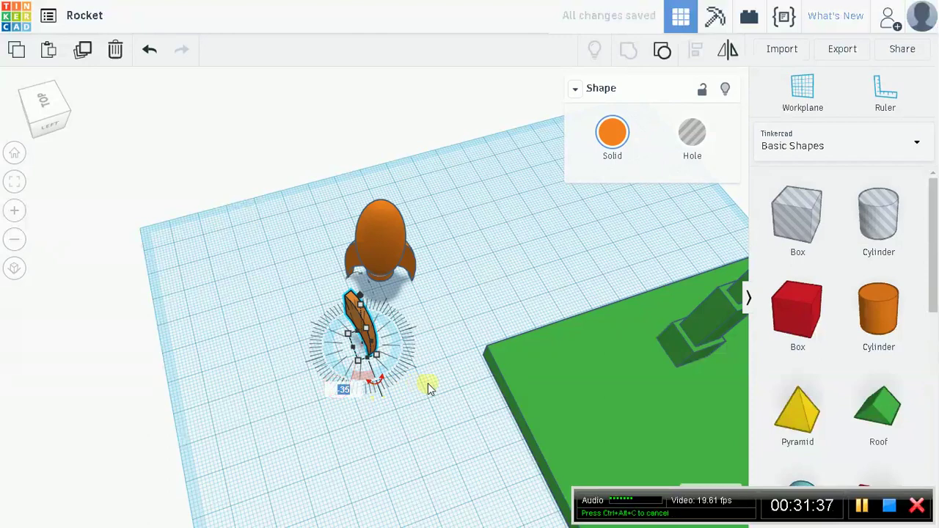
type("-35")
key("Return")
left_click(350, 390)
type("20")
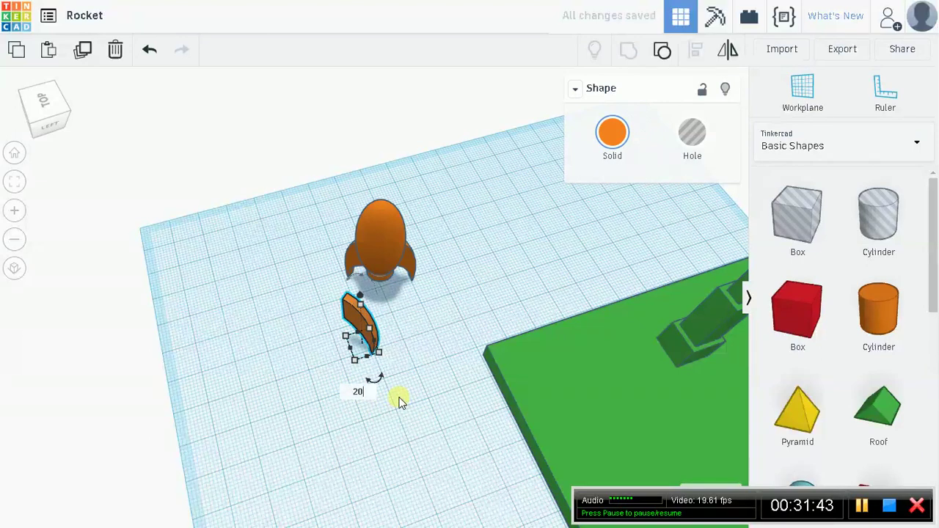
key("Return")
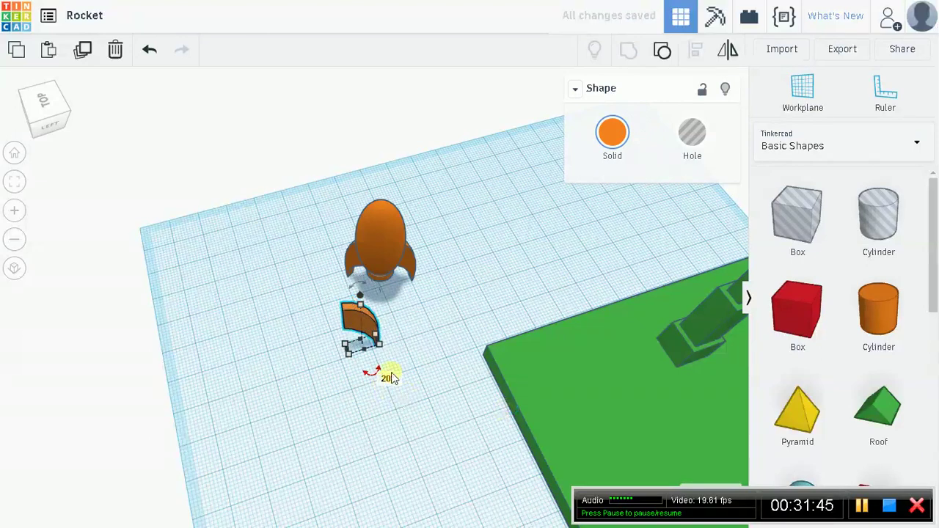
Delete one of the two fins on the rocket body and the loose fin standing beside it
right_click_drag(460, 369, 335, 260)
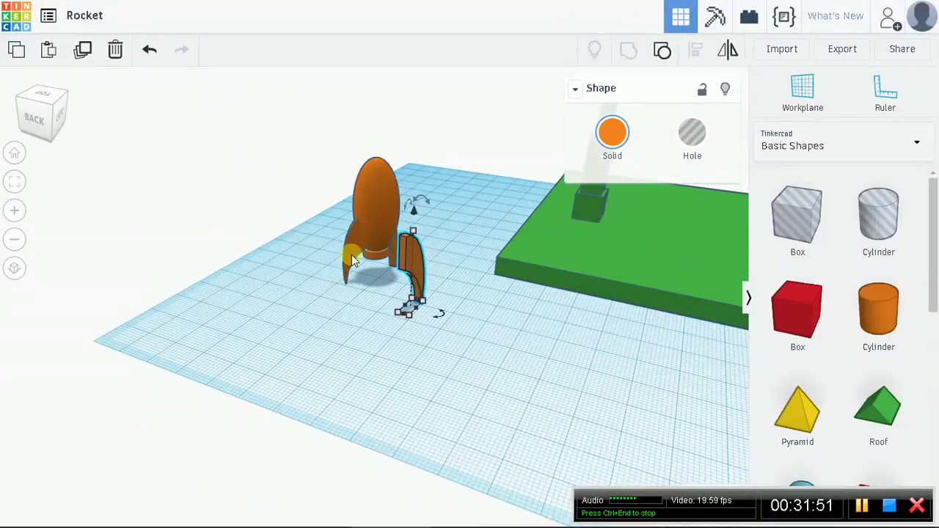
left_click(361, 287)
key("Delete")
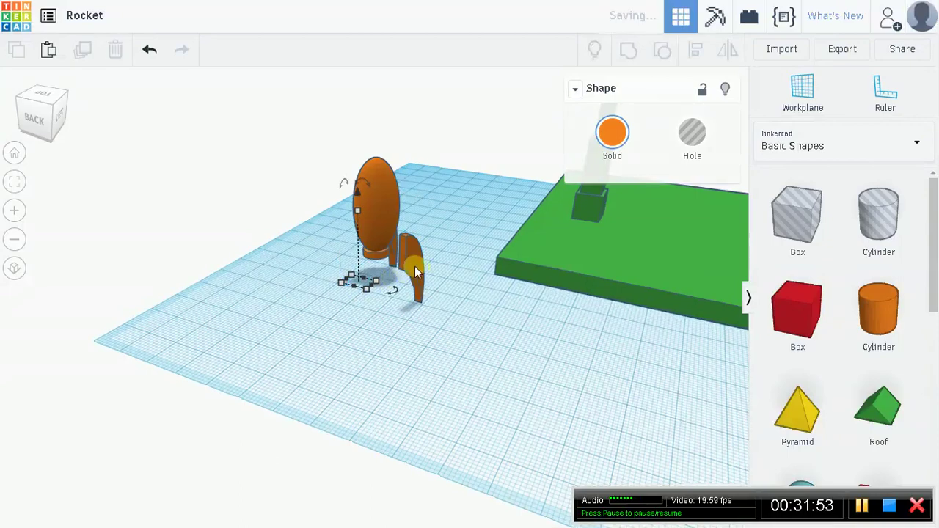
left_click(415, 266)
key("Delete")
Rotate the selected loose fin 135° counterclockwise about its vertical axis
right_click_drag(477, 303, 661, 379)
right_click_drag(567, 370, 536, 484)
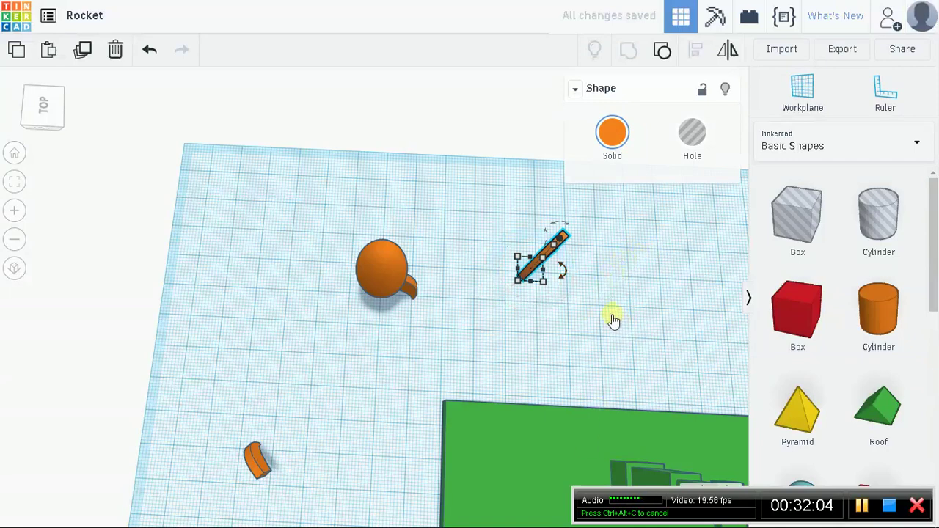
left_click_drag(562, 272, 566, 294)
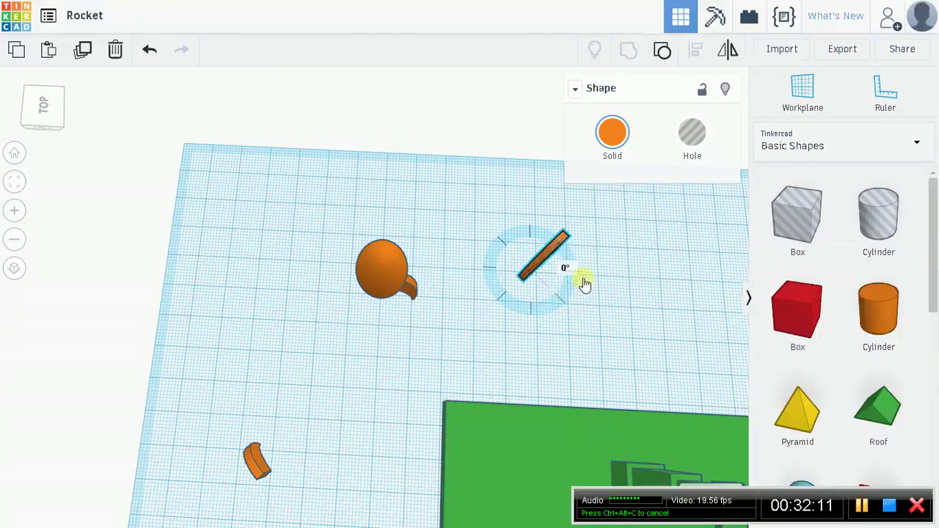
left_click_drag(585, 285, 477, 233)
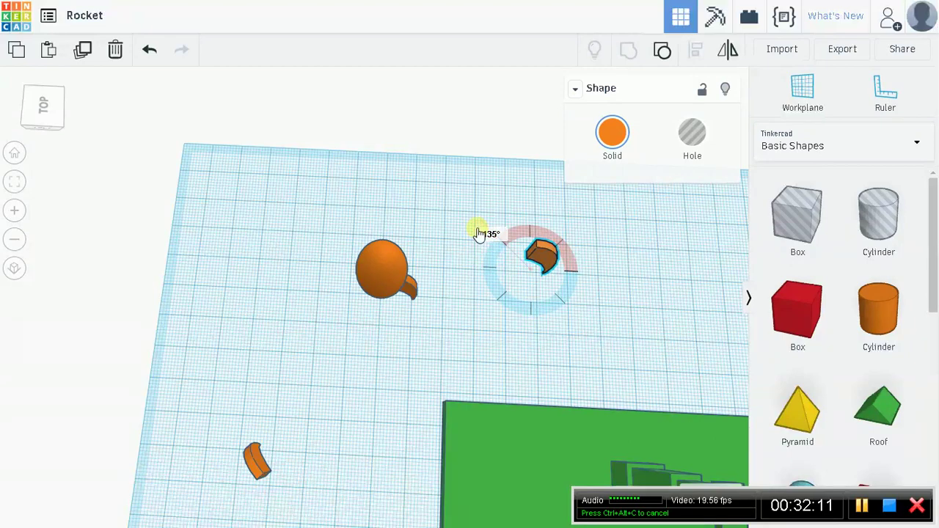
left_click_drag(477, 234, 479, 234)
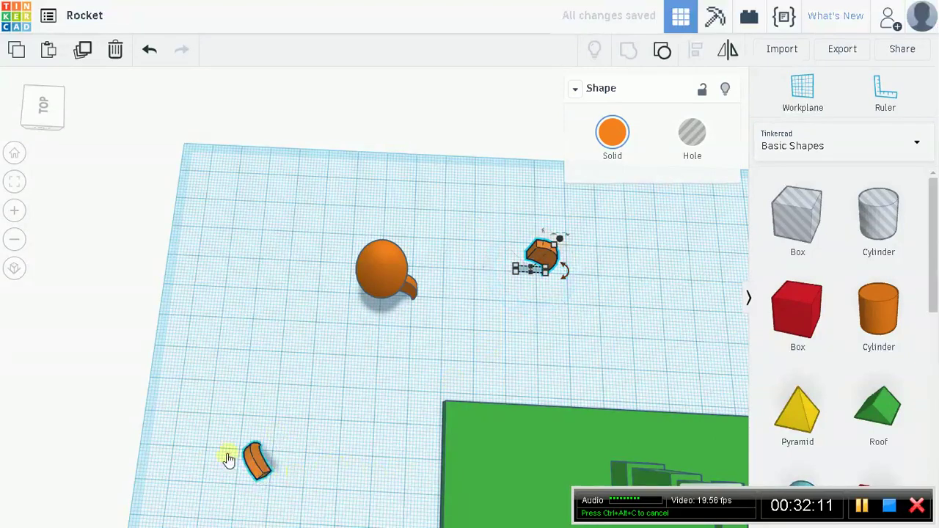
Rotate only the other loose fin, near the workplane's edge, 135° clockwise about its vertical axis
left_click(259, 471, "shift")
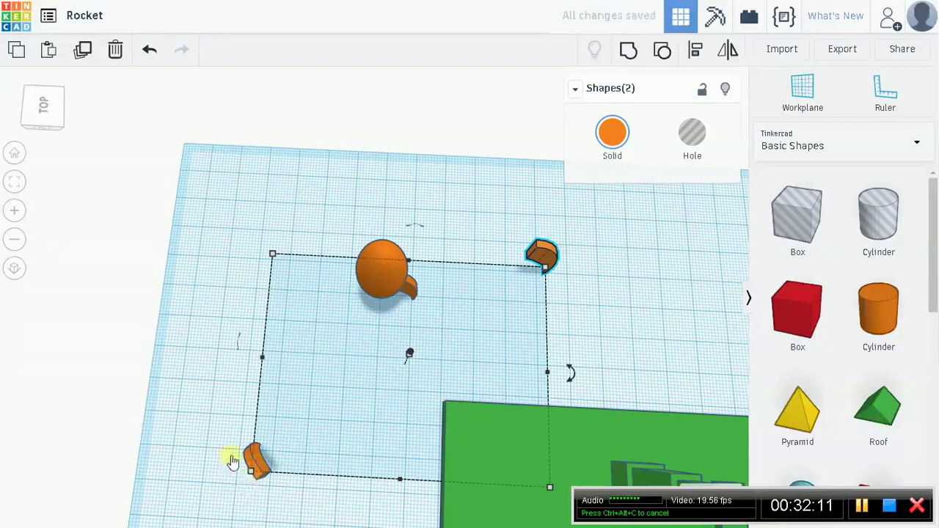
left_click(250, 461, "shift")
left_click(261, 466, "shift")
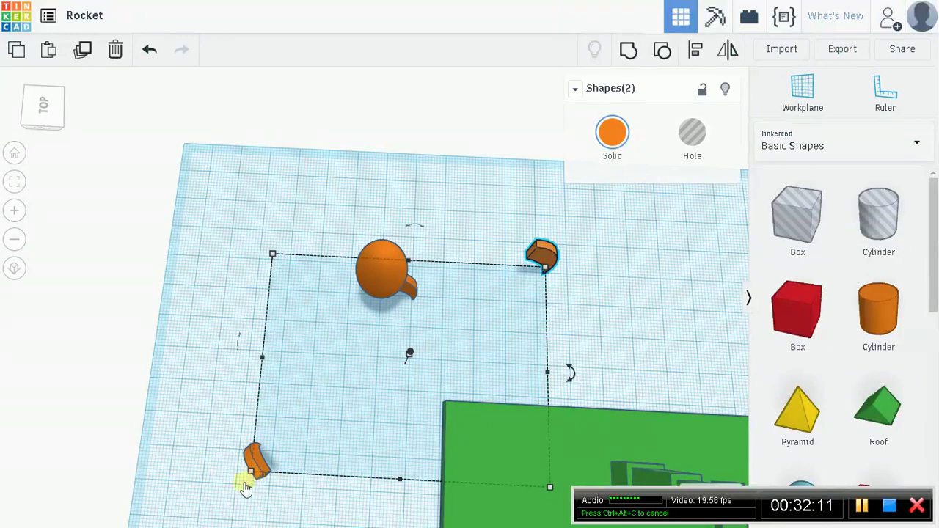
left_click(243, 487)
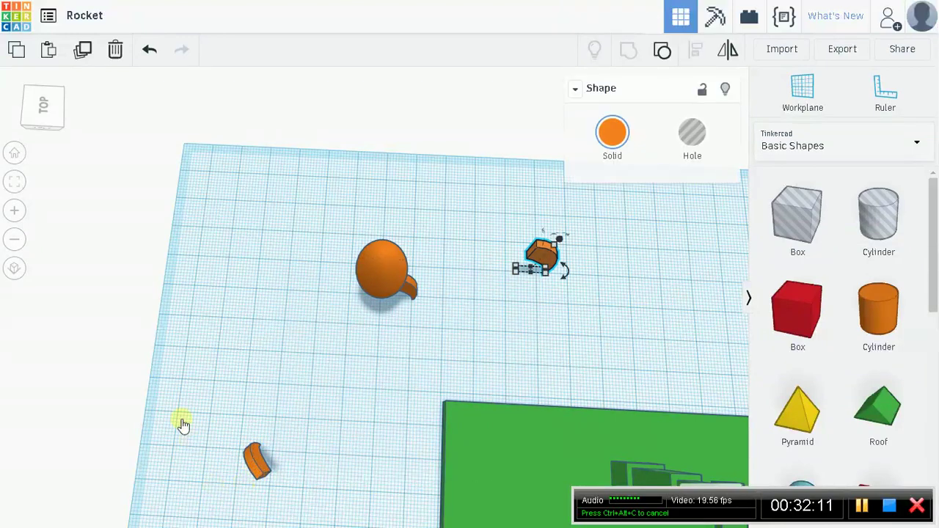
left_click(259, 476)
left_click_drag(303, 459, 243, 496)
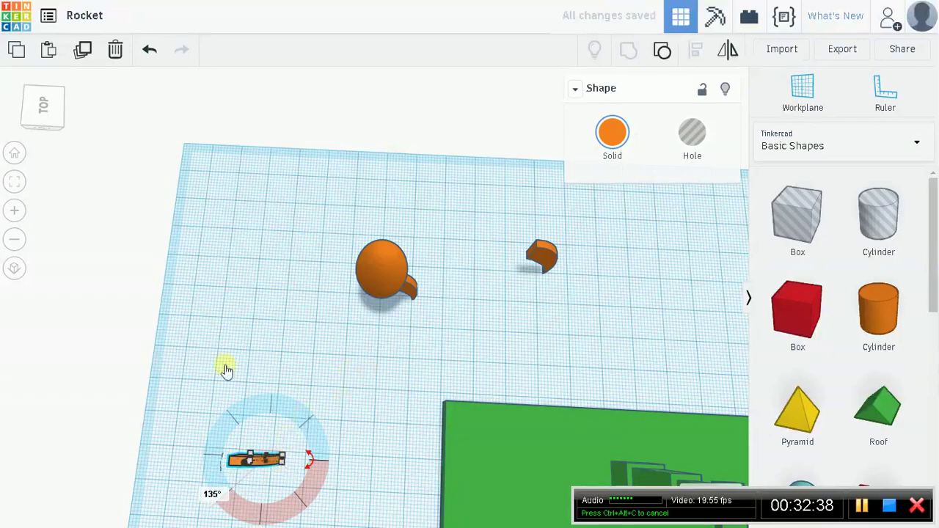
left_click(174, 384)
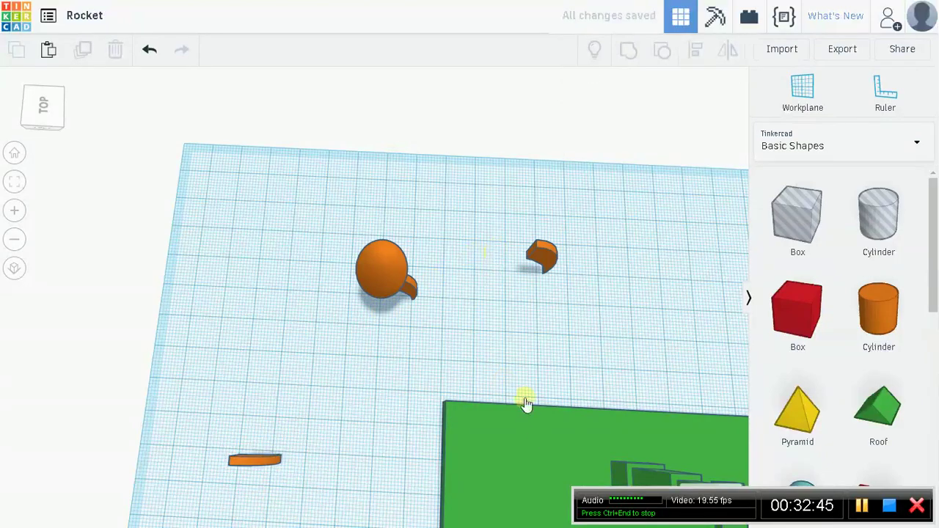
Turn the loose fin near the workplane's edge further clockwise so that its tip curves away from the rocket
right_click_drag(524, 403, 517, 268)
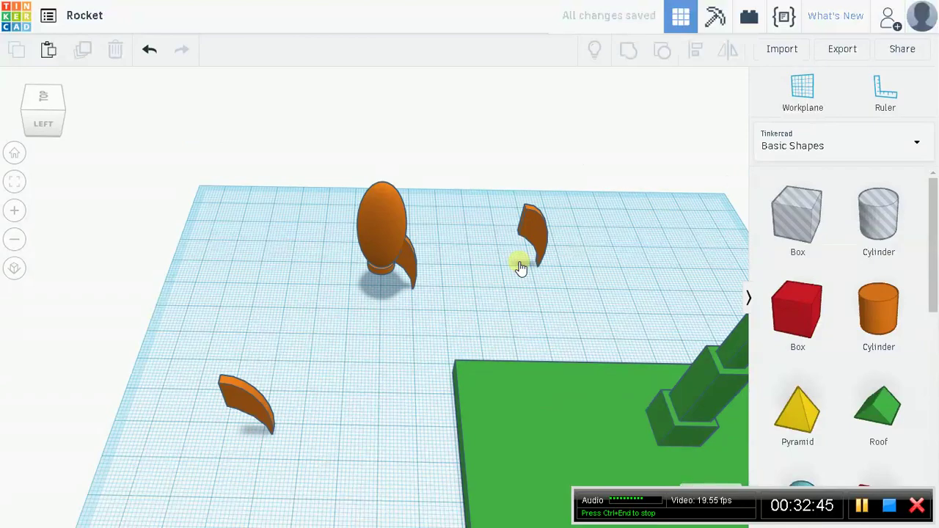
left_click(262, 360)
right_click_drag(355, 369, 326, 426)
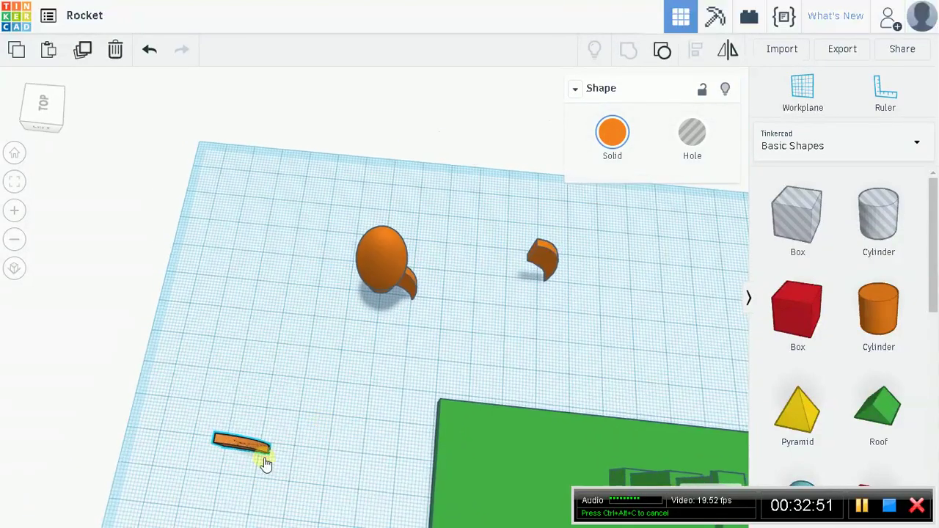
left_click_drag(297, 467, 210, 492)
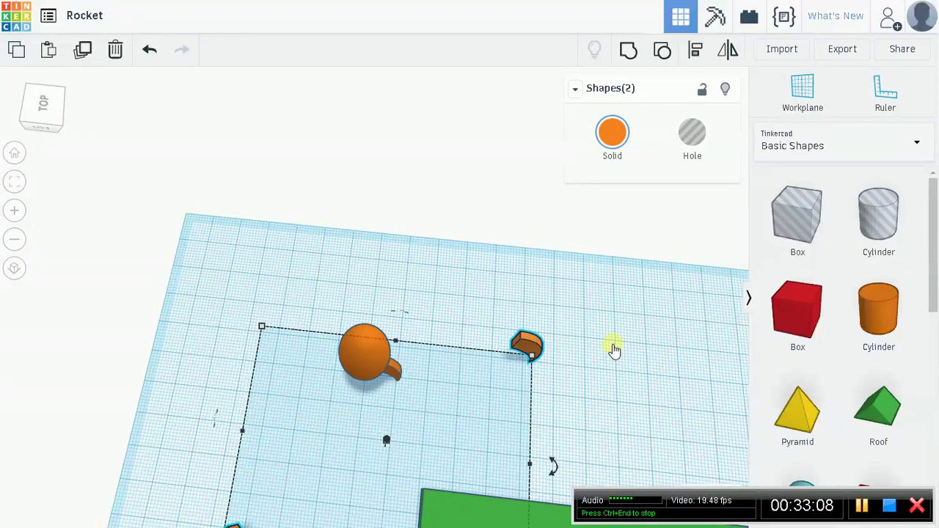
Try to ungroup a loose fin into its component shapes
left_click_drag(528, 350, 546, 352)
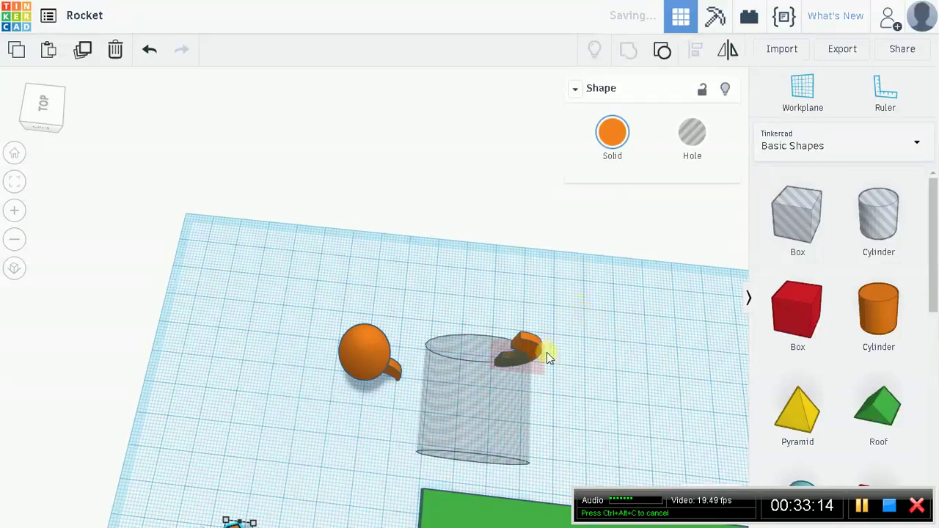
left_click(663, 50)
right_click_drag(602, 190, 505, 370)
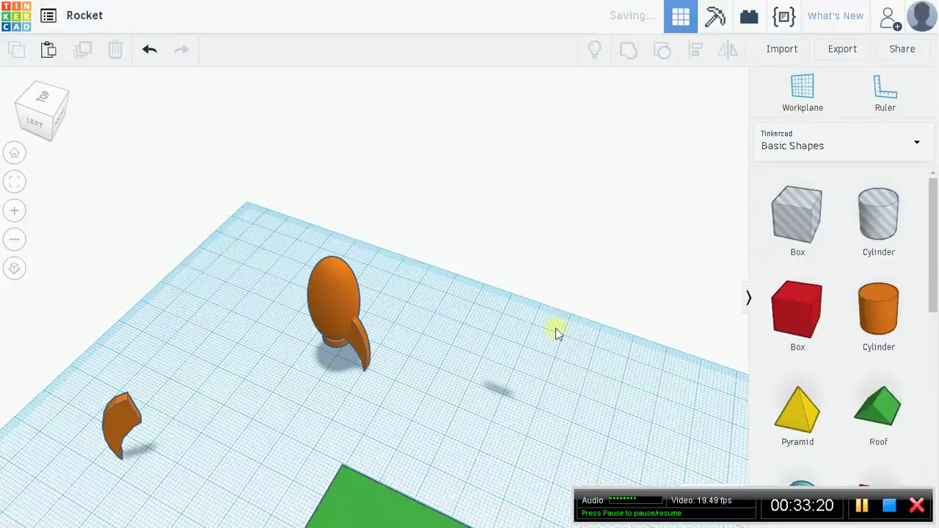
key("ctrl+v")
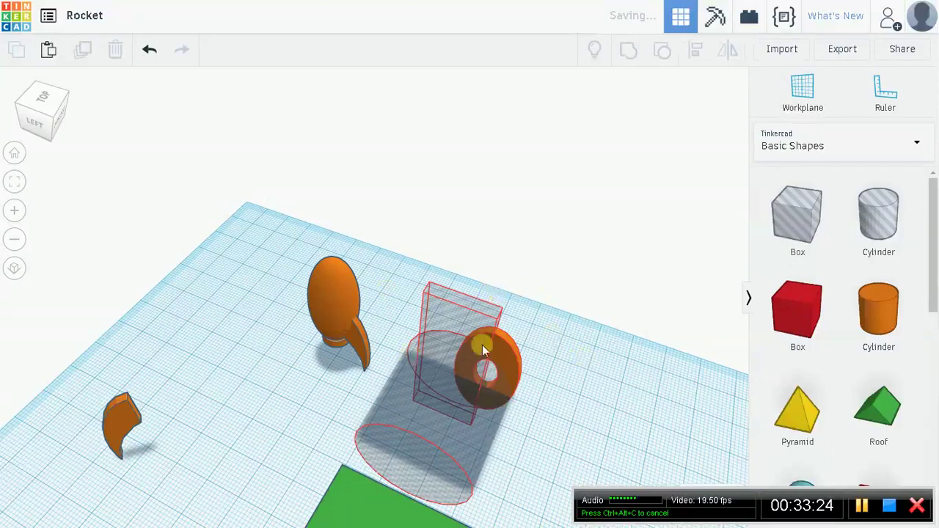
right_click_drag(545, 250, 571, 333)
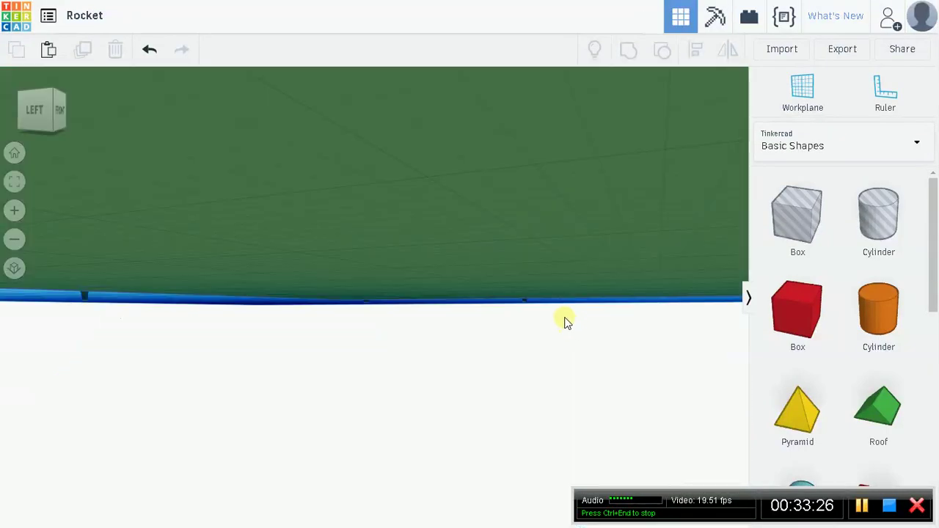
right_click_drag(534, 265, 505, 288)
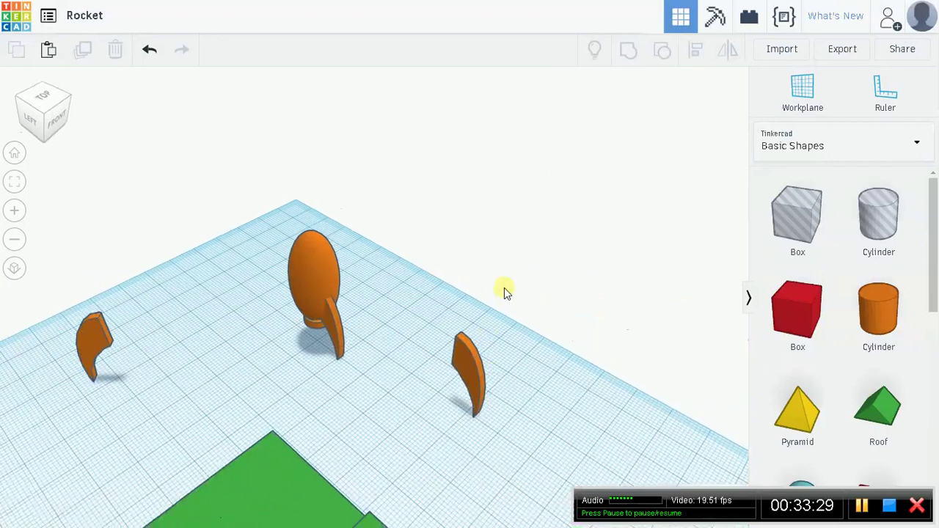
left_click(469, 367)
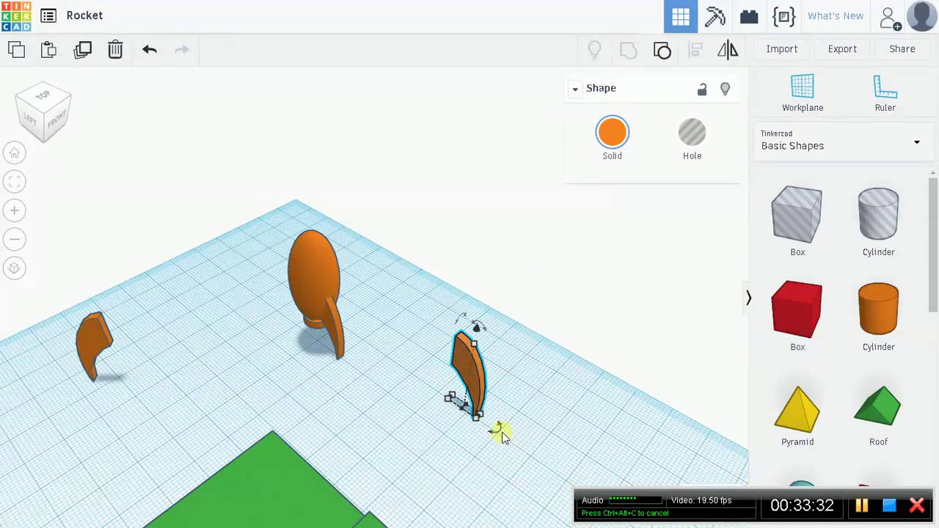
mouse_move(498, 434)
left_mouse_down()
mouse_move(472, 433)
mouse_move(492, 433)
left_mouse_up()
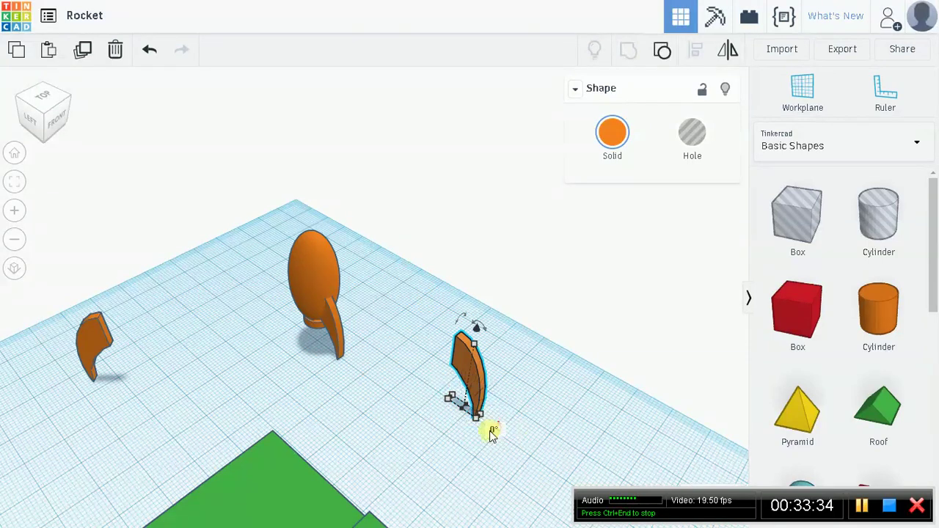
left_click(551, 417)
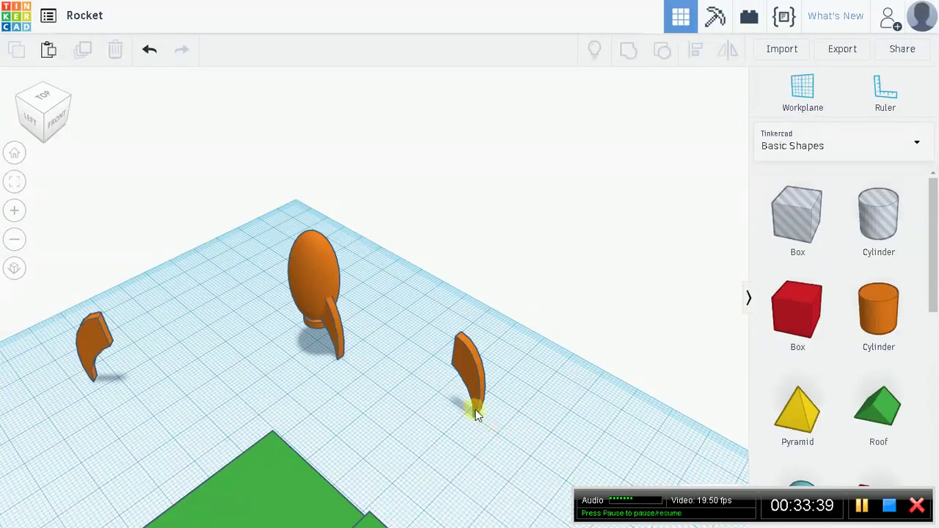
left_click(475, 402)
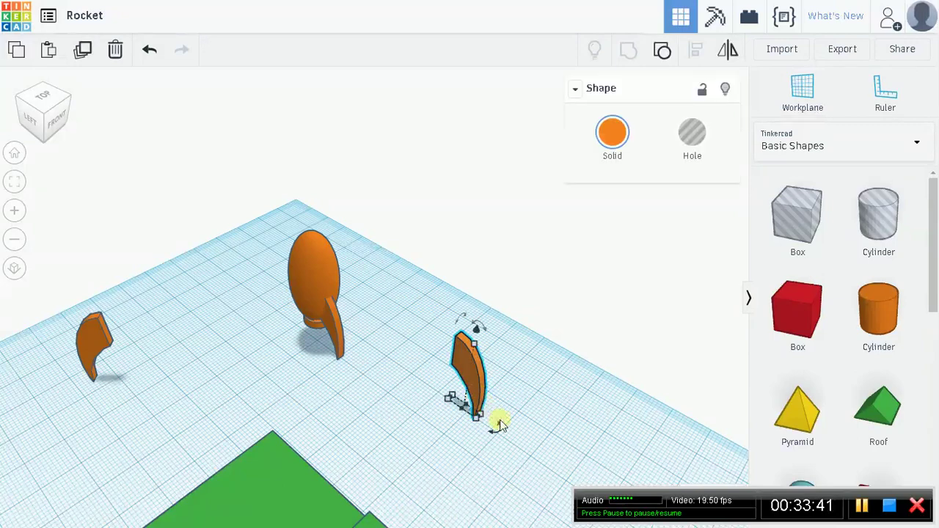
mouse_move(512, 431)
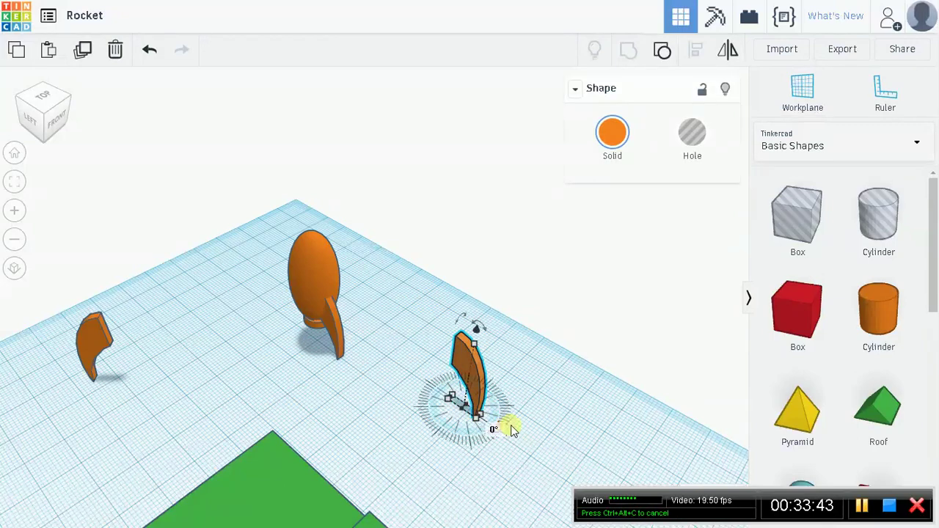
left_click(536, 392)
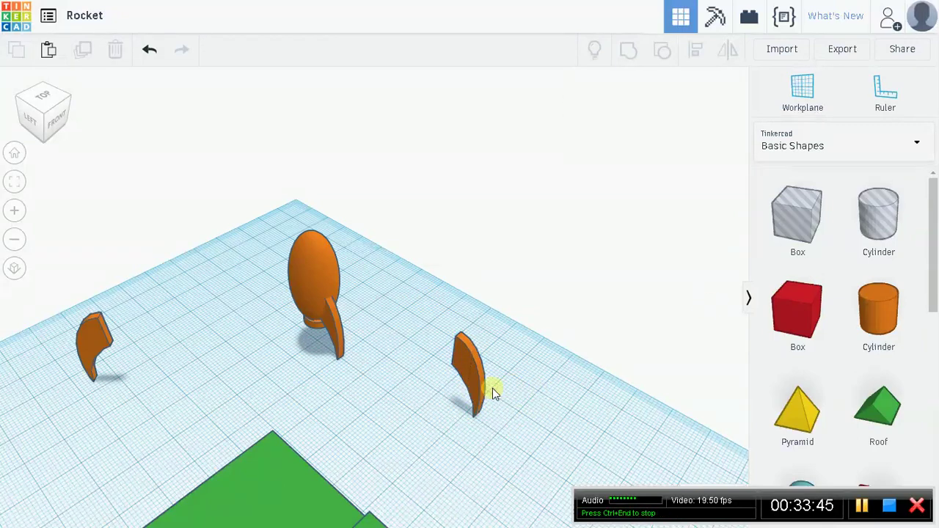
Rotate the loose fin farther from the launch pad's tower side by -135° about its vertical axis
left_click(486, 389)
right_click_drag(619, 340, 403, 493)
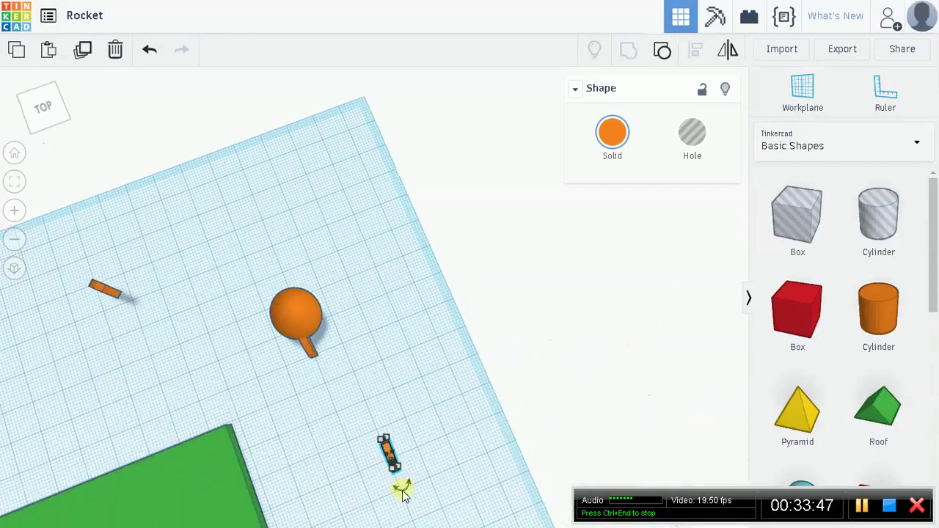
mouse_move(403, 490)
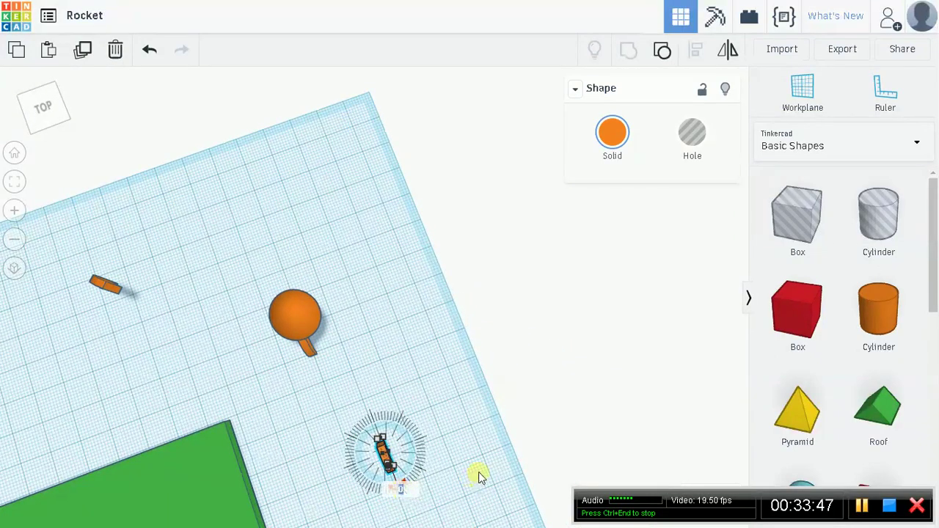
left_click(402, 485)
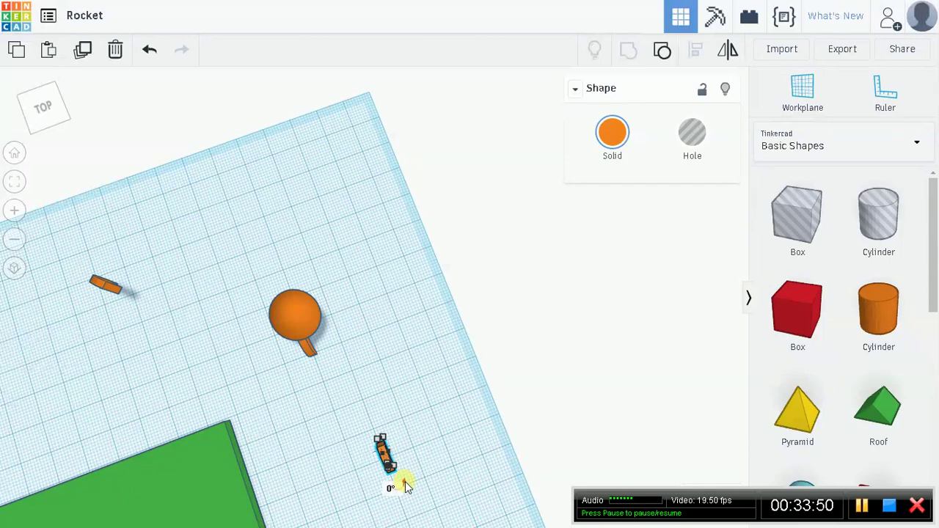
mouse_move(405, 482)
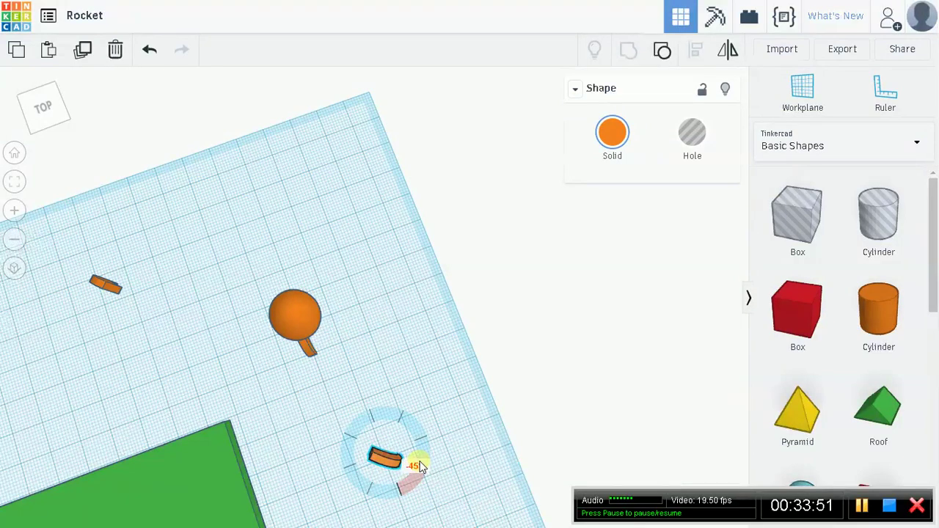
left_click_drag(424, 434, 413, 408)
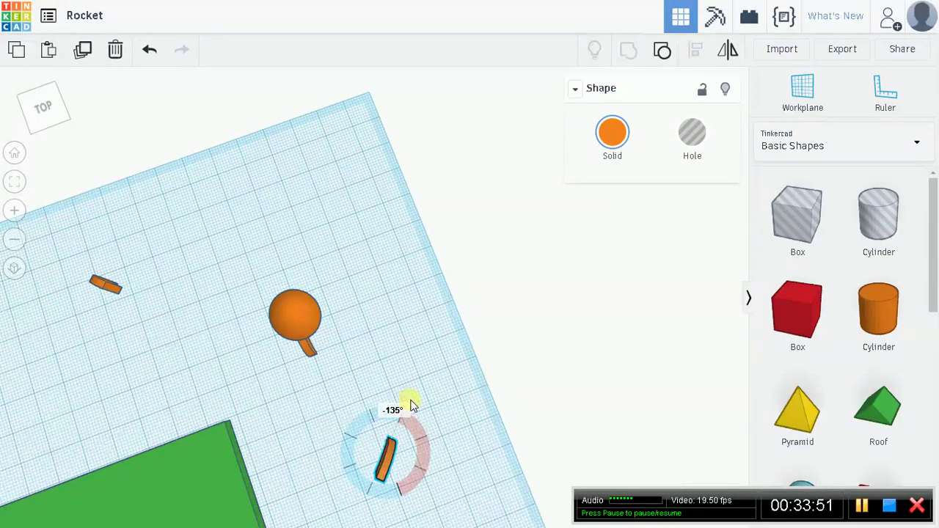
left_click_drag(468, 312, 470, 313)
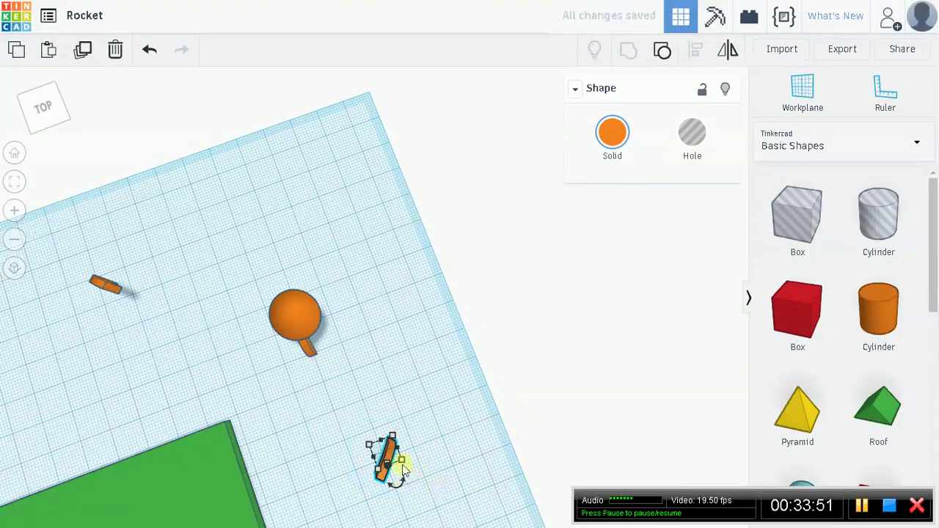
mouse_move(390, 450)
left_mouse_down()
mouse_move(357, 345)
mouse_move(377, 284)
mouse_move(392, 449)
left_mouse_up()
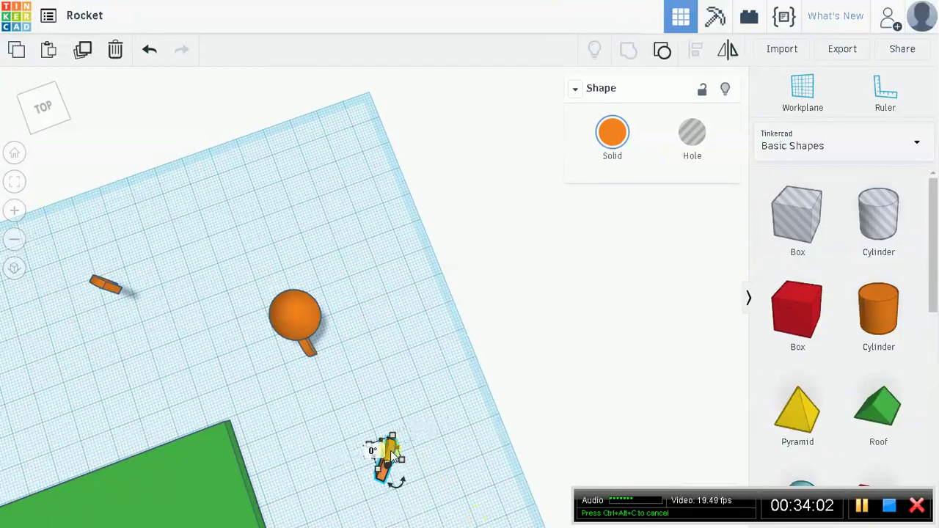
Move the loose fin nearest the workplane's edge against the rocket body and adjust its position so it meets the body beside the attached fin
left_click_drag(390, 446, 317, 288)
left_click_drag(376, 275, 376, 275)
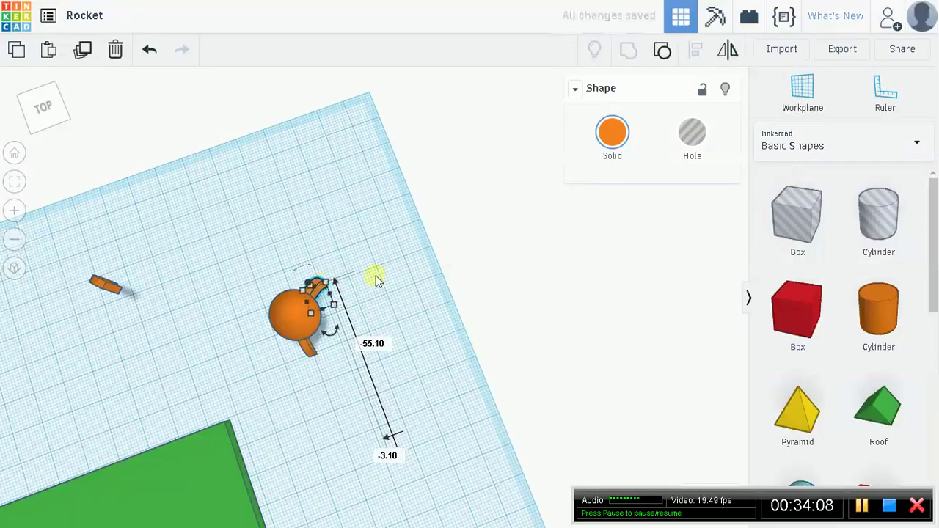
right_click_drag(402, 294, 294, 257)
left_click_drag(371, 259, 404, 235)
right_click_drag(413, 273, 416, 371)
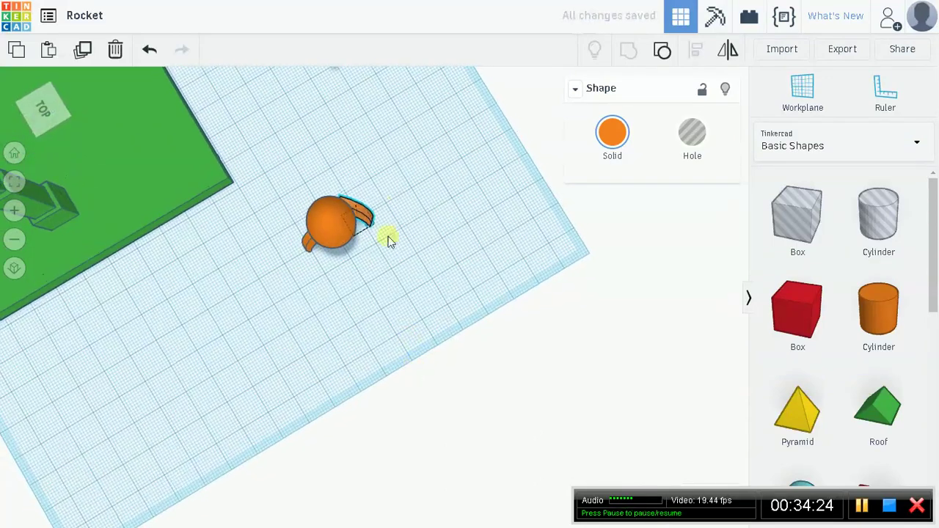
left_click_drag(361, 221, 360, 243)
right_click_drag(453, 179, 242, 289)
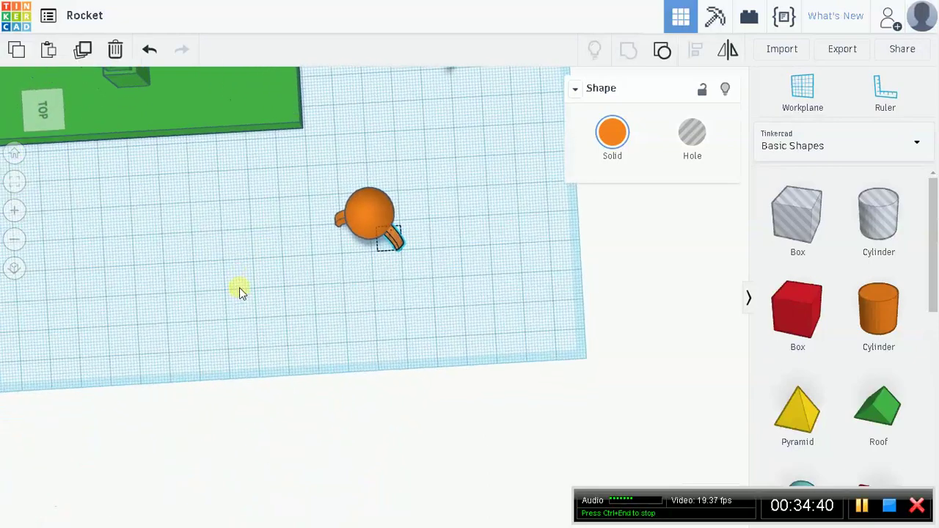
left_click_drag(390, 241, 387, 243)
Move the last loose fin against the open side of the rocket body as its third leg
right_click_drag(518, 242, 375, 320)
left_click(643, 233)
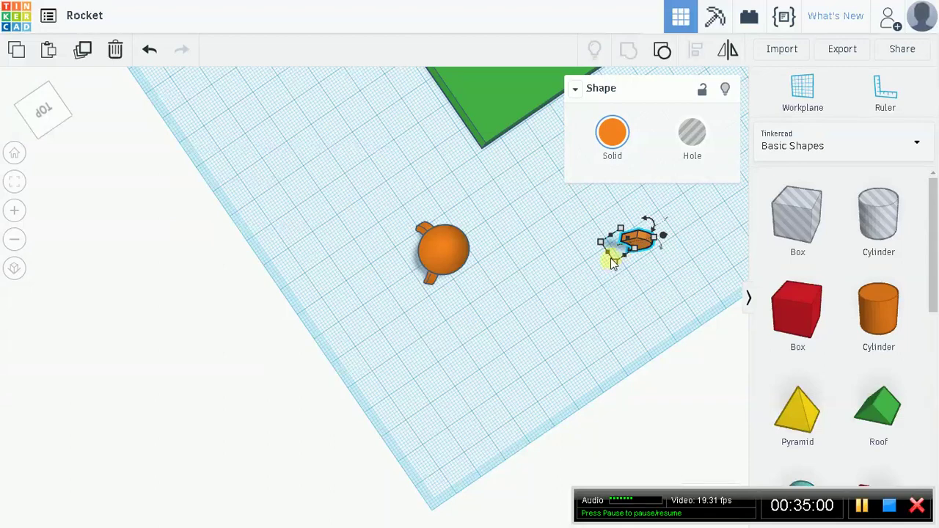
left_click_drag(617, 253, 569, 275)
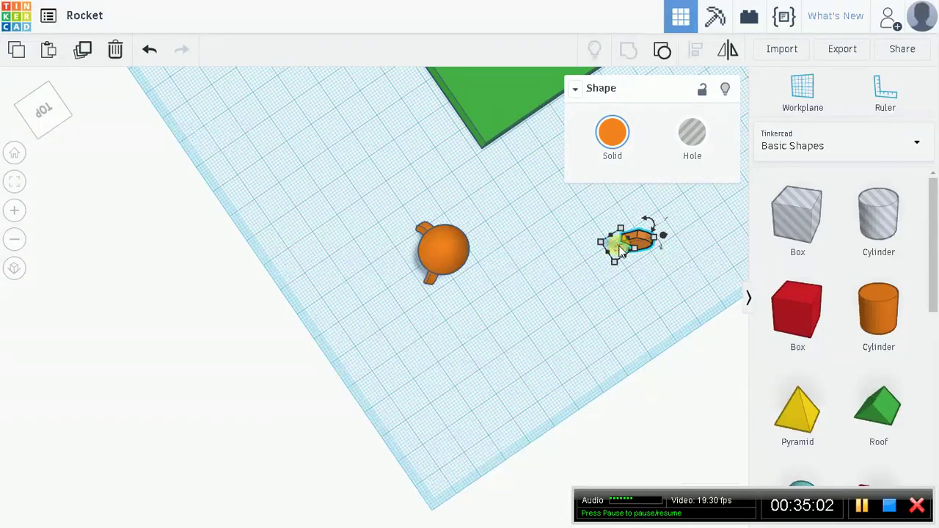
left_click(640, 247)
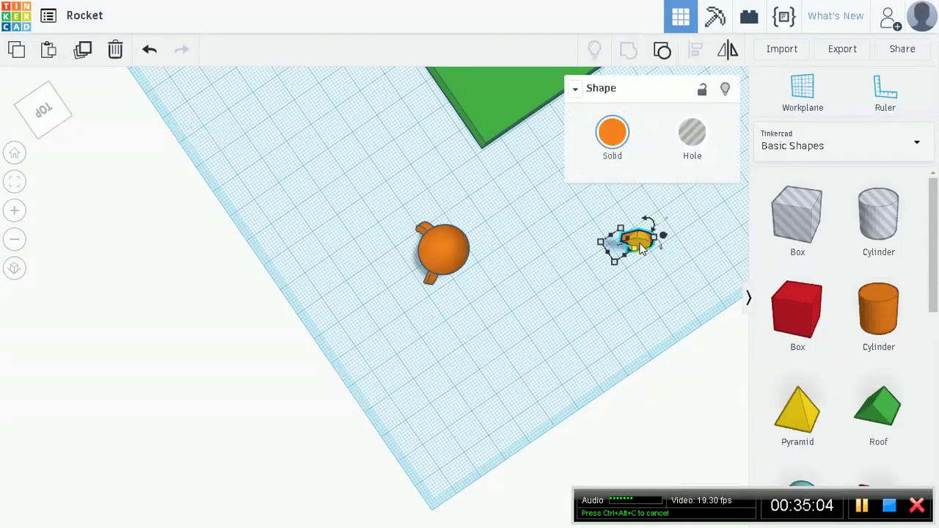
left_click_drag(638, 240, 467, 256)
right_click_drag(603, 266, 658, 190)
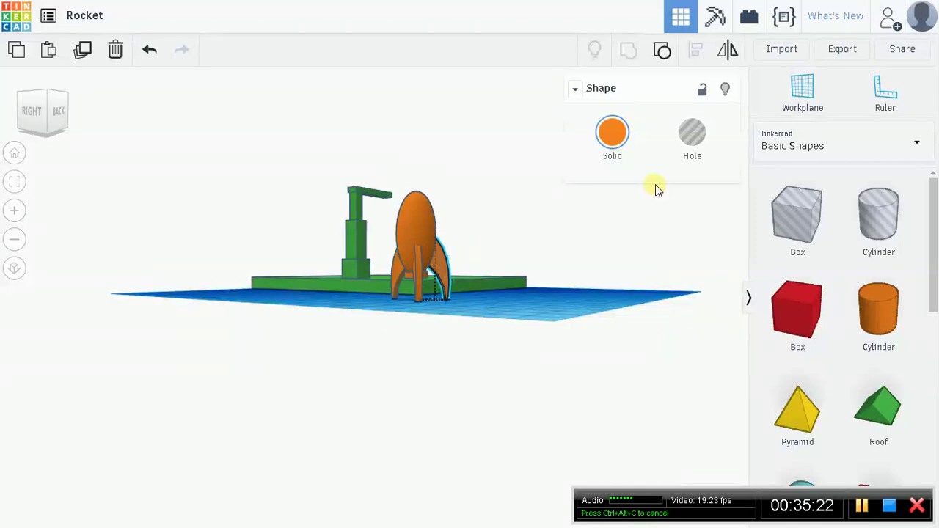
Nudge the newly placed fins slightly so they fit evenly against the lower part of the rocket body
left_click(443, 273)
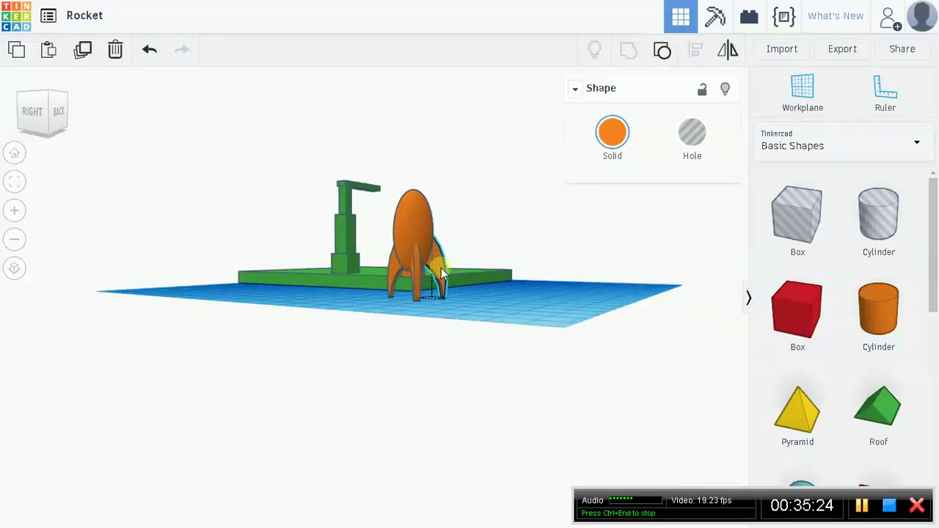
left_click_drag(438, 270, 436, 270)
right_click_drag(597, 280, 325, 294)
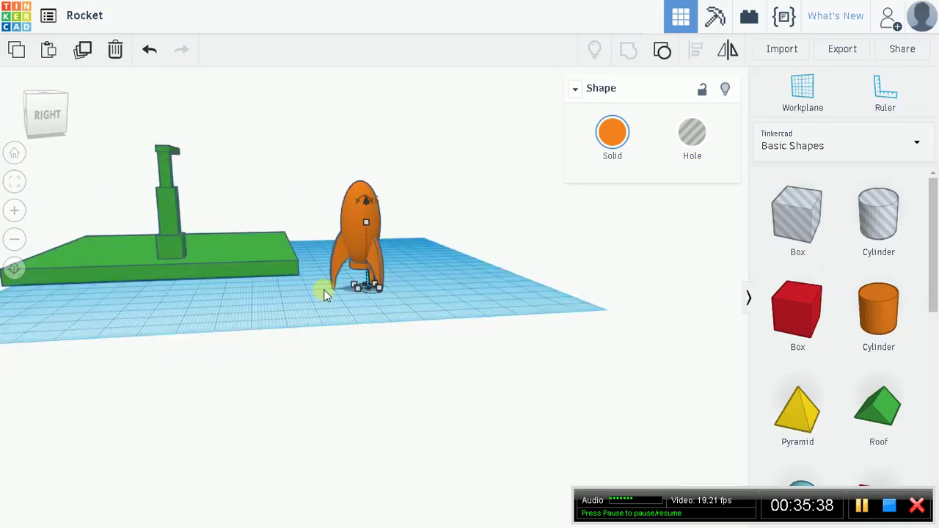
left_click(378, 255)
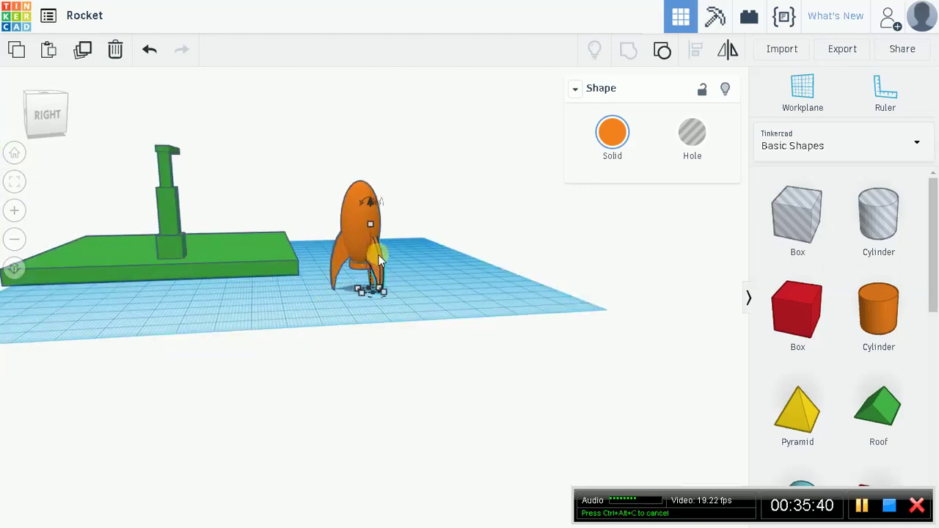
mouse_move(380, 257)
left_mouse_down()
mouse_move(377, 265)
mouse_move(383, 254)
left_mouse_up()
right_click_drag(462, 318, 554, 323)
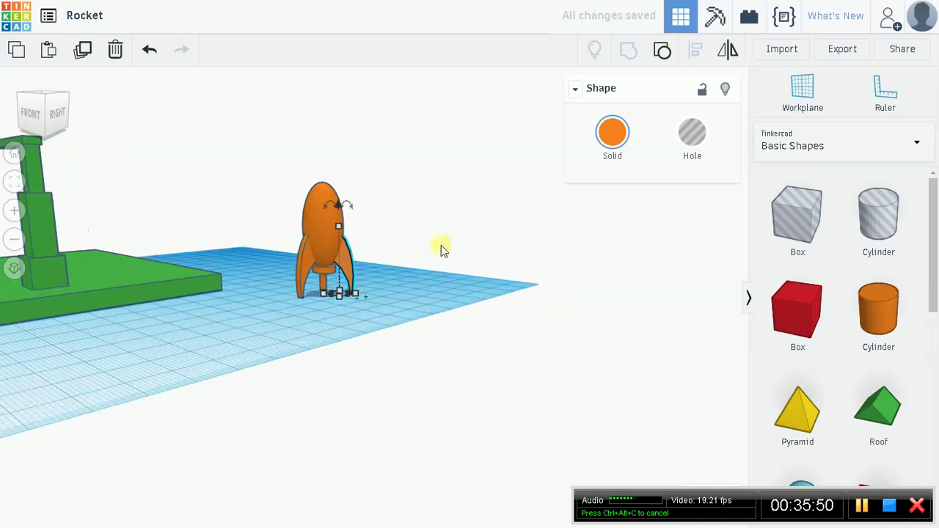
left_click(416, 278)
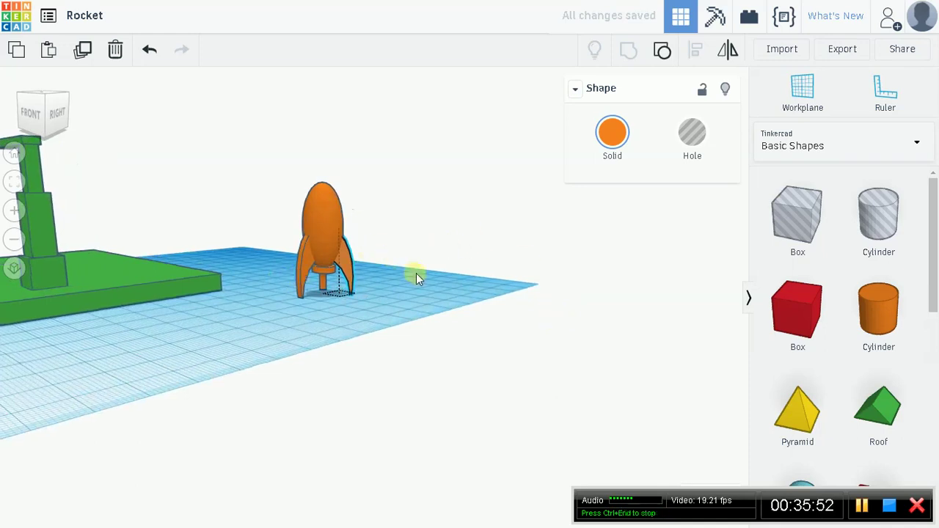
right_click_drag(444, 289, 449, 289)
left_click(317, 235)
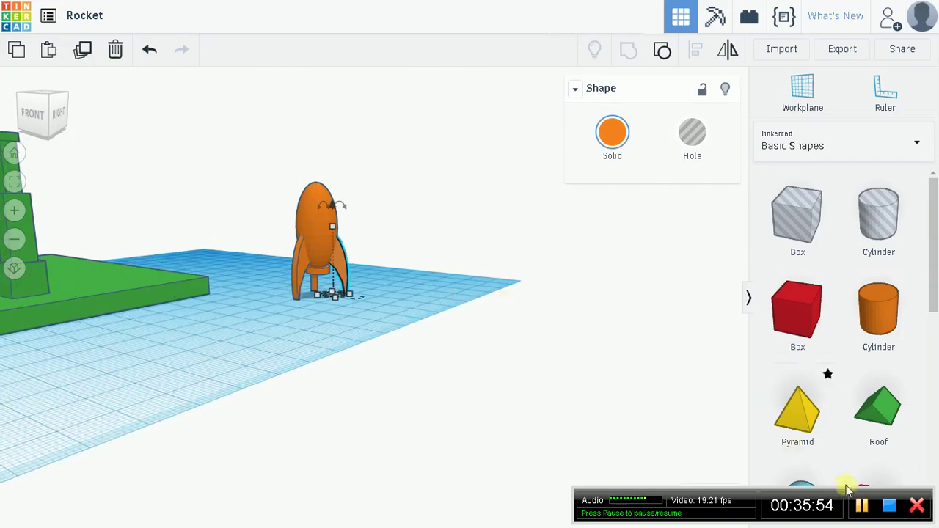
left_click(862, 508)
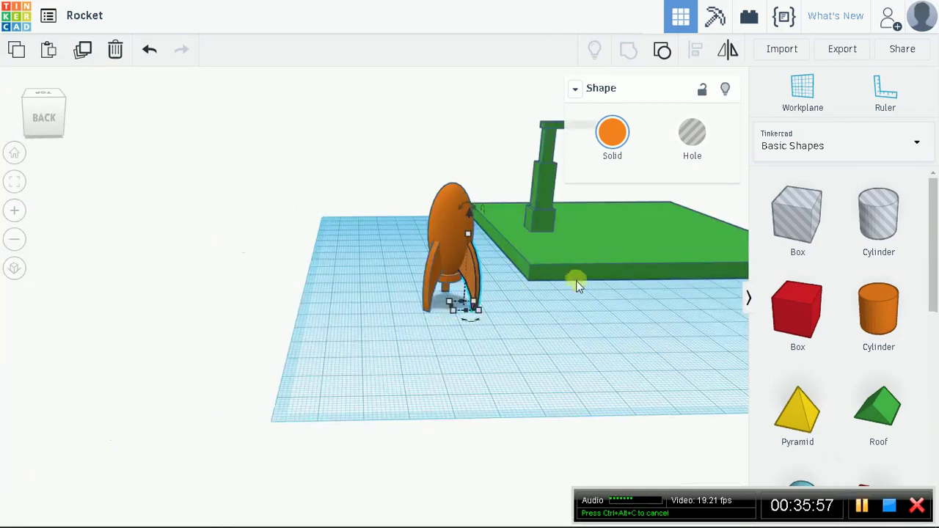
Group the rocket body and its three fins into one shape
mouse_move(563, 438)
right_mouse_down()
mouse_move(560, 421)
mouse_move(506, 419)
mouse_move(478, 419)
mouse_move(470, 438)
mouse_move(524, 327)
mouse_move(541, 330)
mouse_move(564, 448)
right_mouse_up()
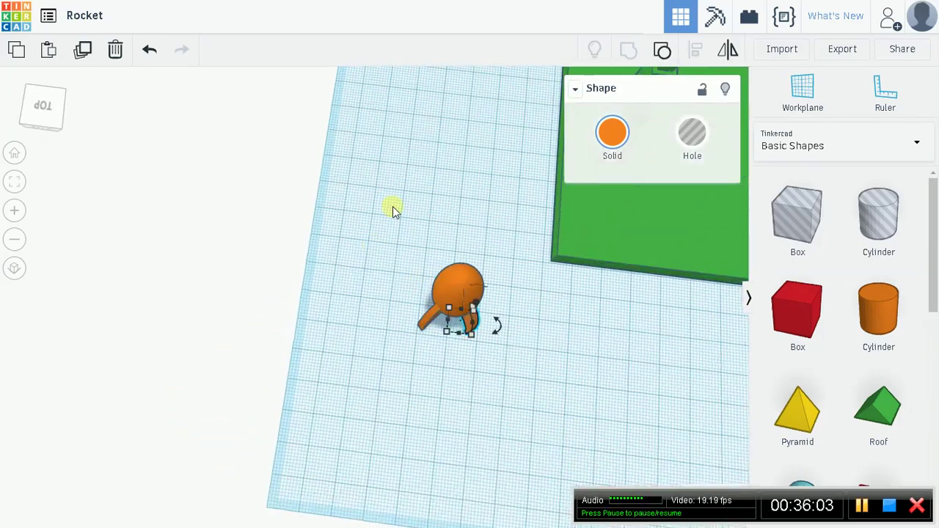
left_click_drag(544, 393, 526, 340)
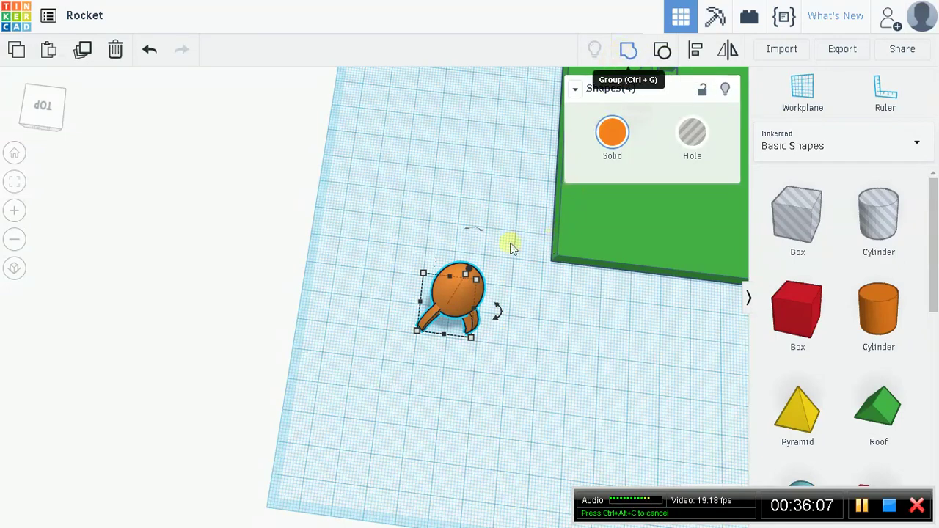
key("ctrl+g")
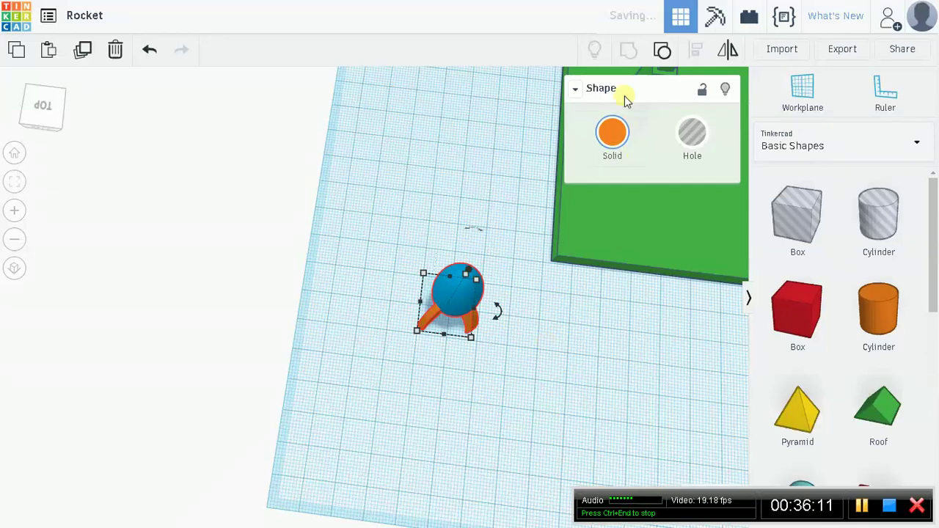
left_click_drag(397, 208, 510, 382)
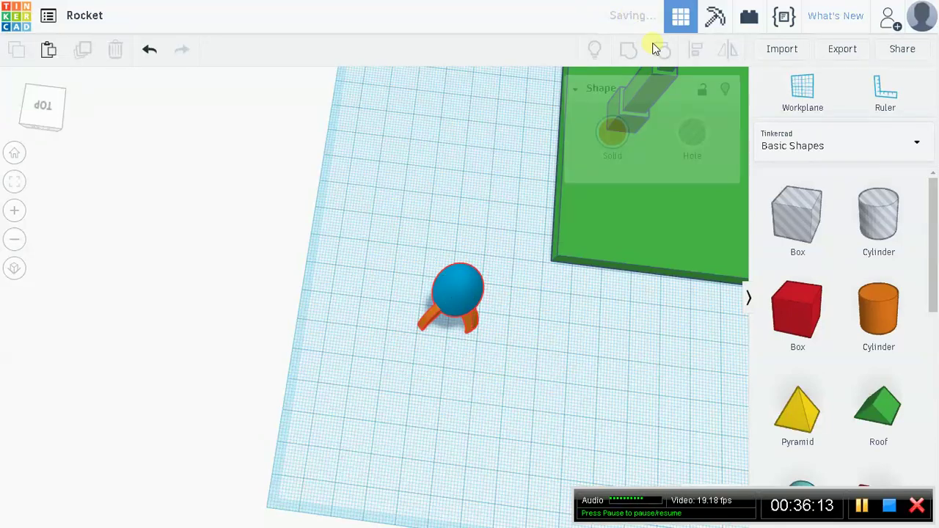
left_click_drag(396, 398, 492, 203)
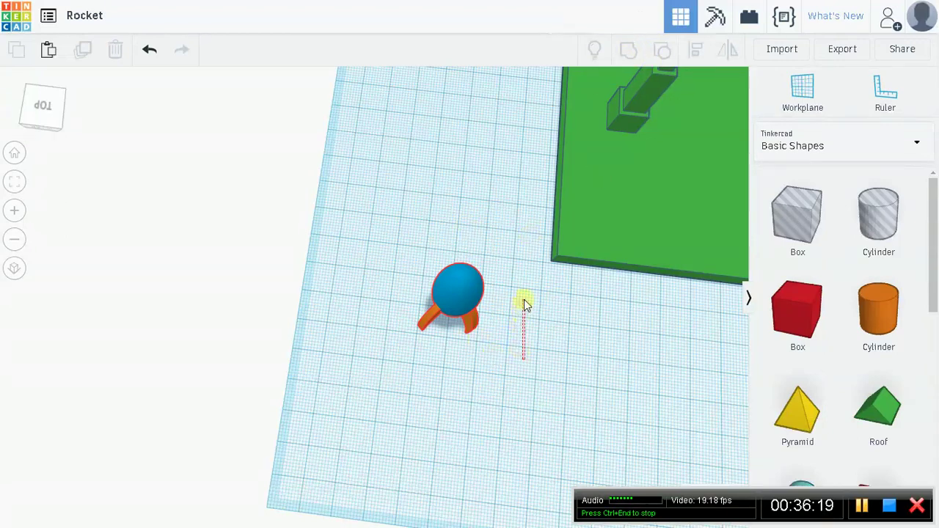
left_click_drag(393, 224, 427, 283)
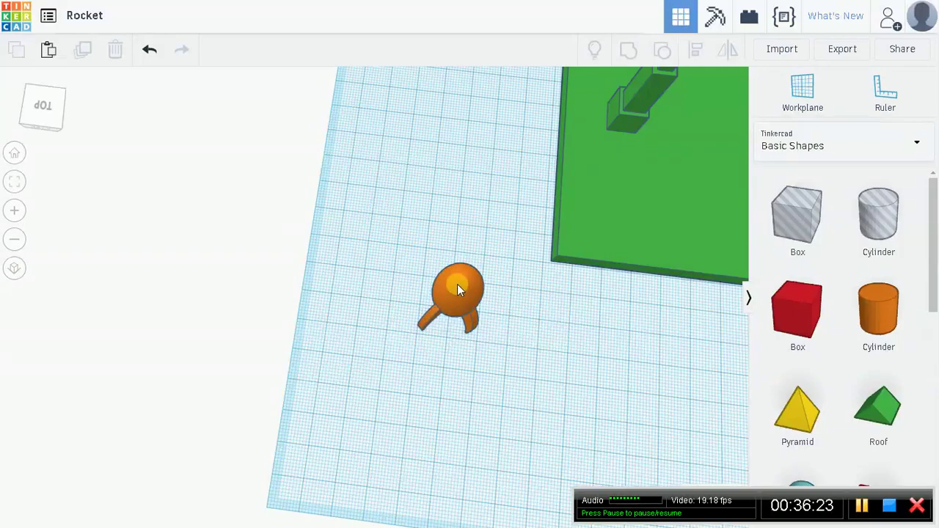
Move the grouped rocket onto the launch pad beneath the tower's arm and raise it 6 mm to stand on the pad
left_click(457, 284)
right_click_drag(608, 353, 698, 245)
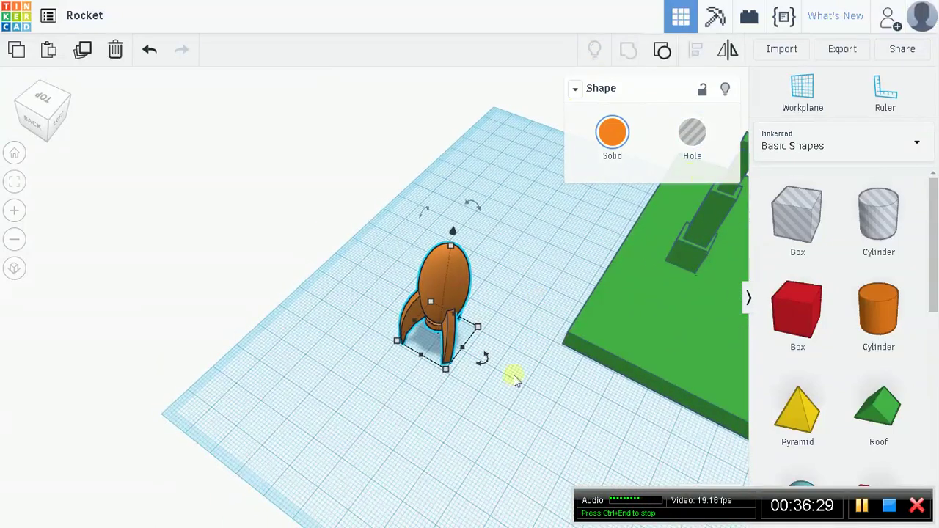
left_click(575, 88)
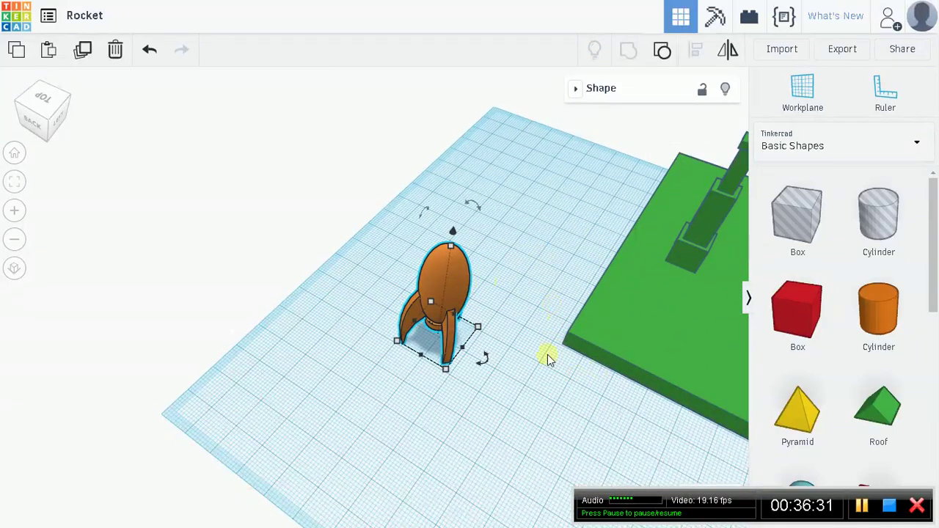
scroll(548, 355, "down", 3)
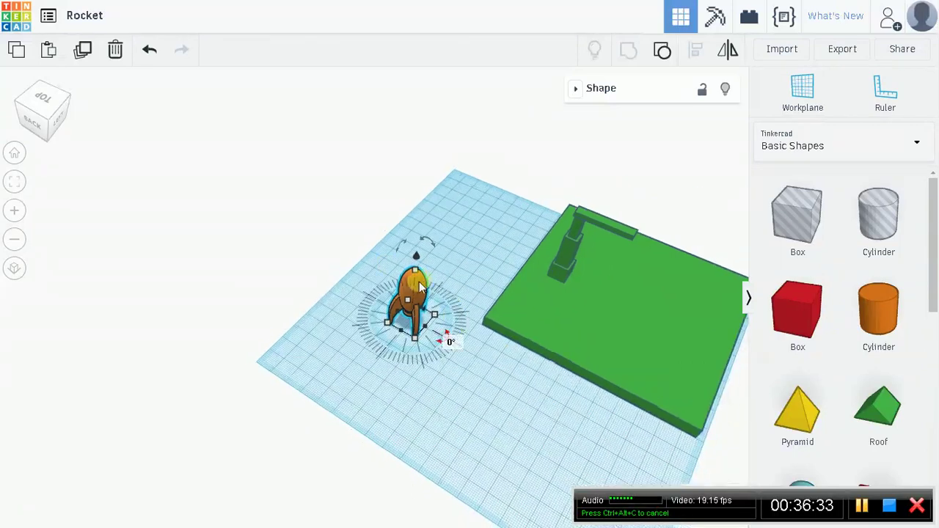
left_click_drag(423, 291, 626, 271)
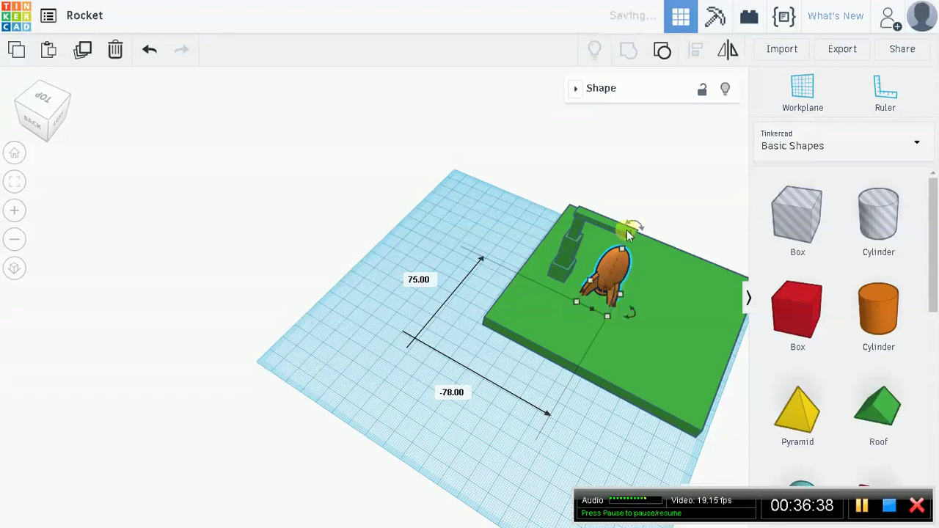
mouse_move(629, 237)
left_mouse_down()
mouse_move(633, 226)
mouse_move(643, 234)
left_mouse_up()
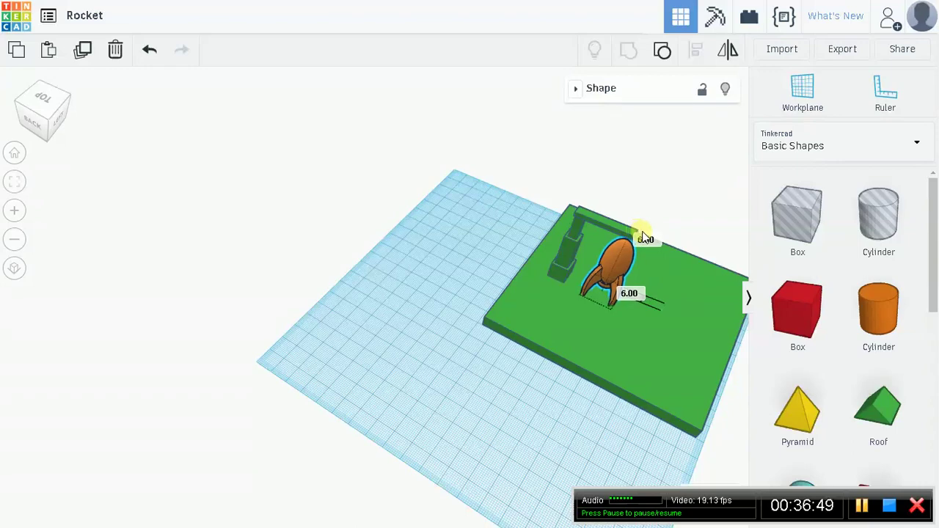
right_click_drag(652, 411, 639, 369)
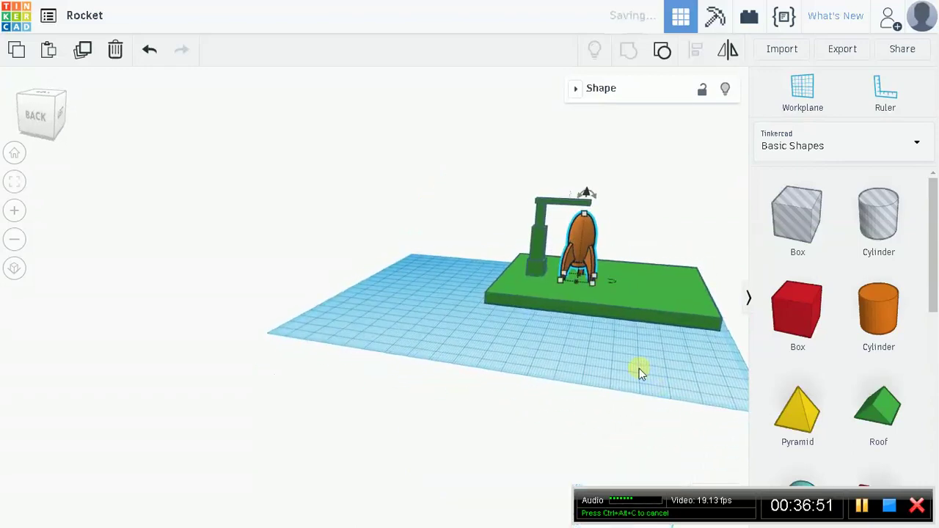
left_click(632, 350)
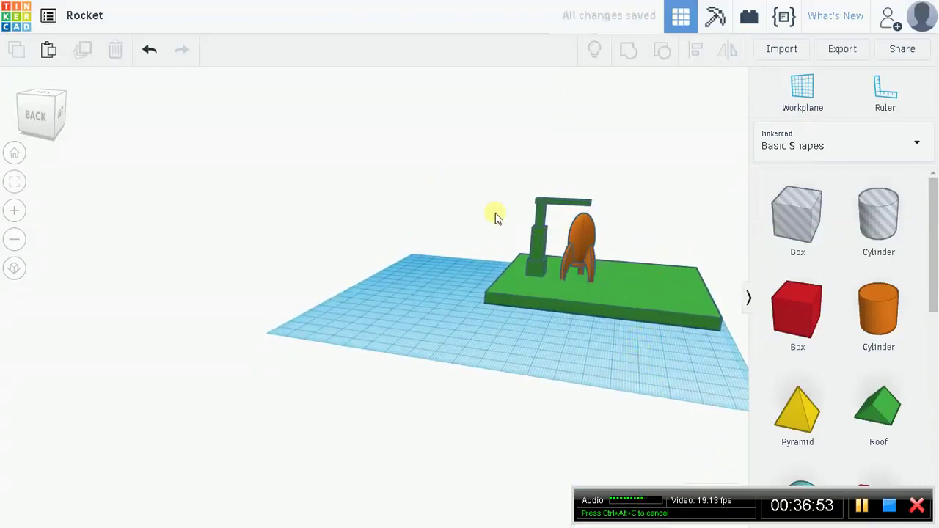
Group the rocket and the launch pad into a single shape
right_click_drag(553, 423, 478, 279)
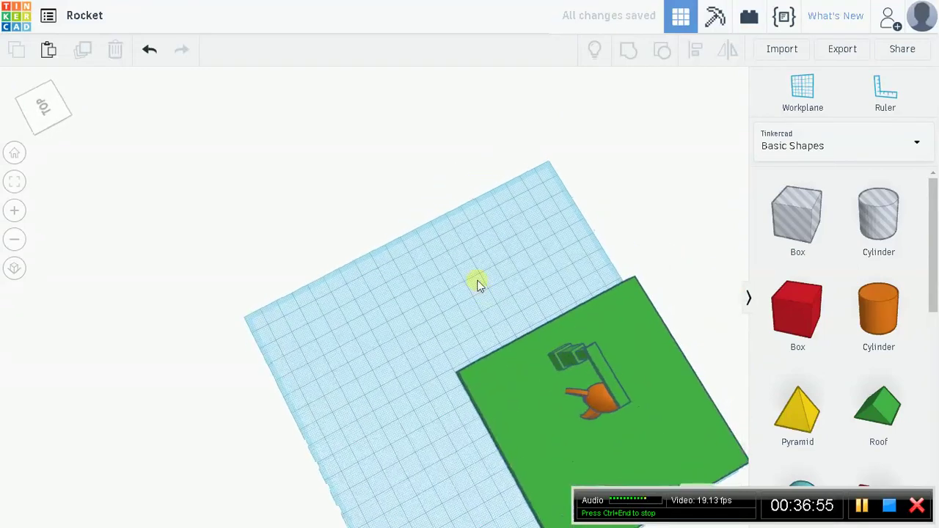
left_click_drag(480, 275, 682, 439)
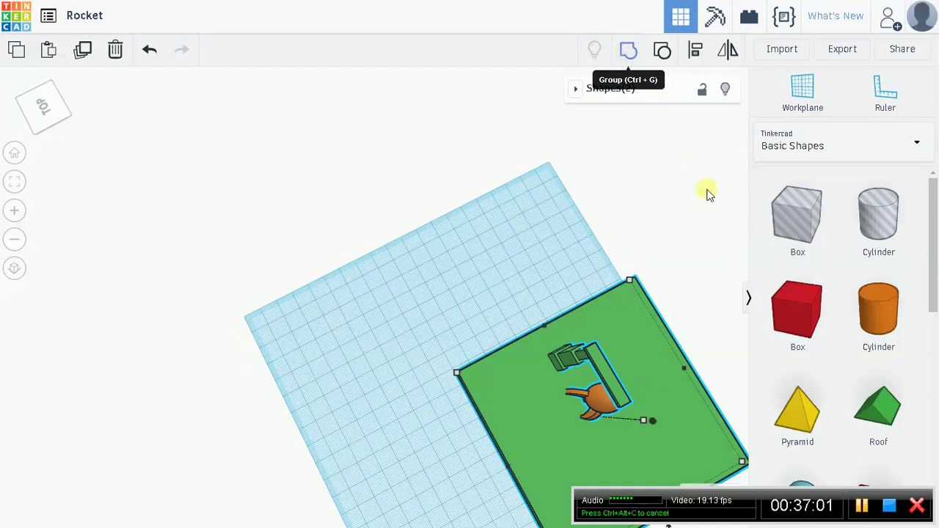
left_click(657, 184)
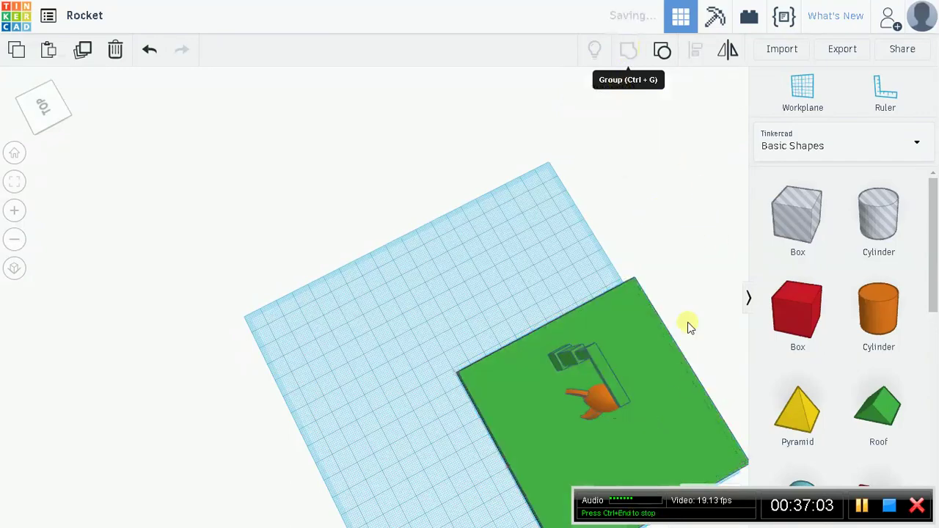
left_click(693, 415)
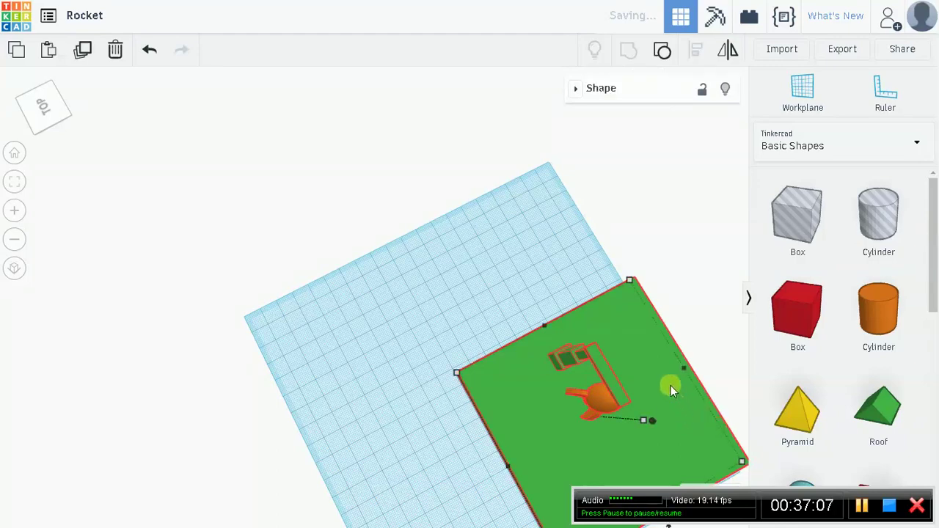
Move the combined launch pad and rocket toward the middle of the workplane
key("f")
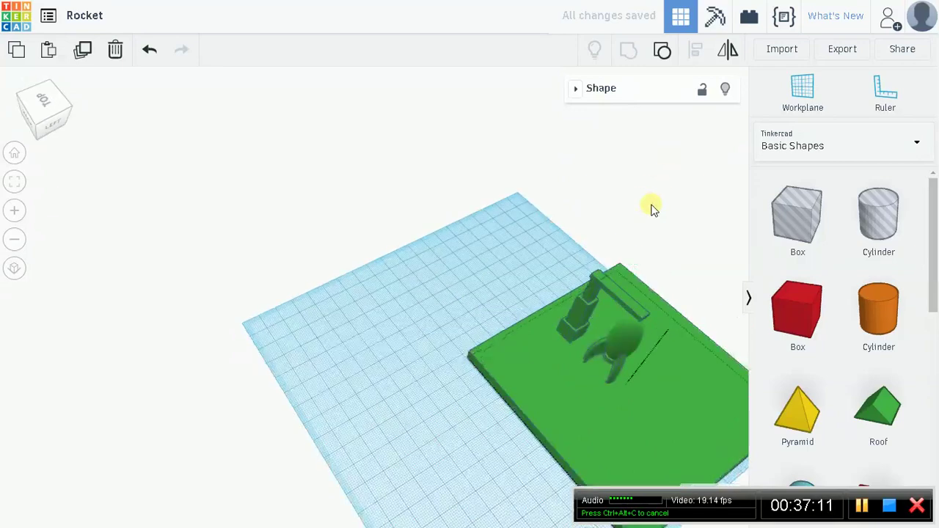
mouse_move(442, 367)
left_mouse_down()
mouse_move(566, 423)
mouse_move(560, 408)
left_mouse_up()
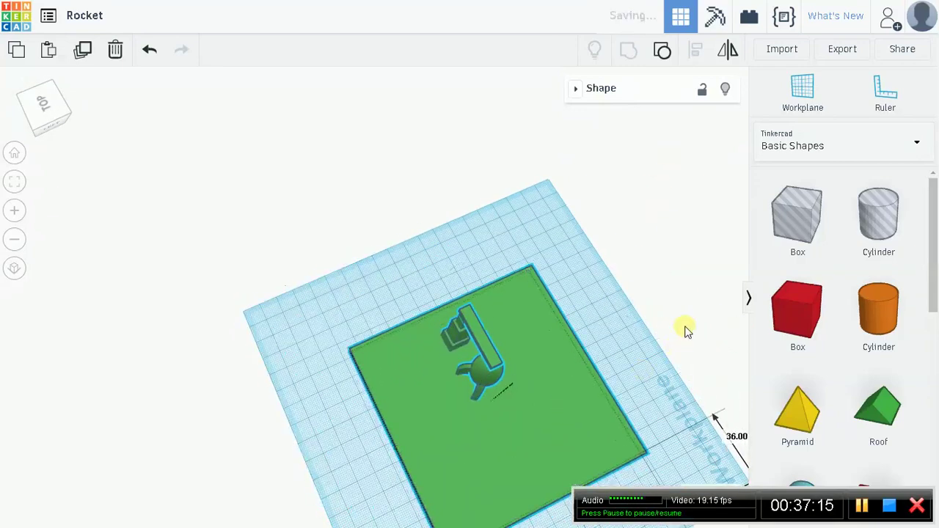
right_click_drag(682, 329, 419, 161)
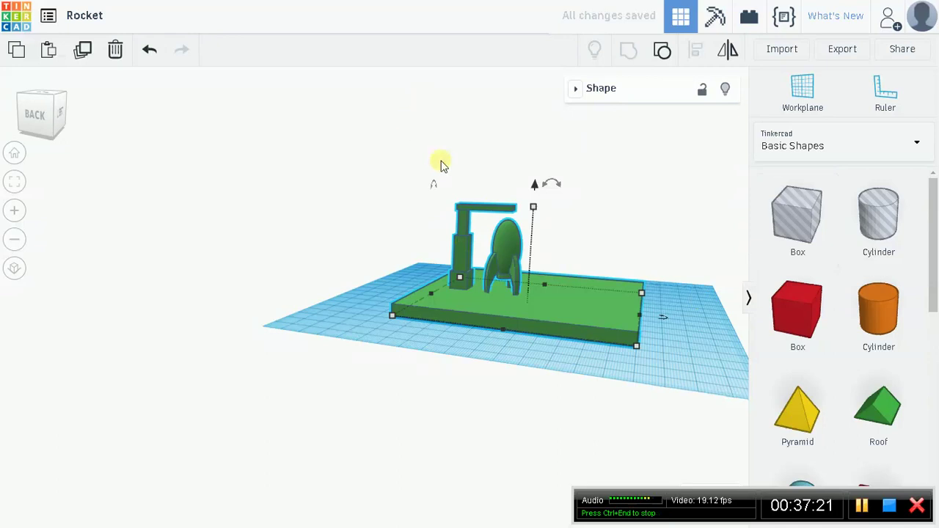